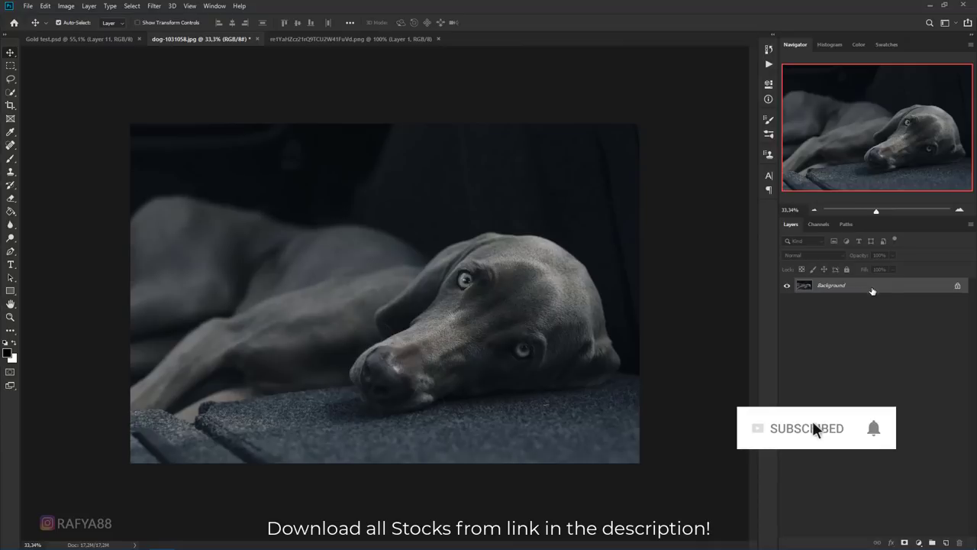
Step: Duplicate the dog photo's Background layer as a Background copy, ready for filtering
left_click_drag(873, 290, 946, 542)
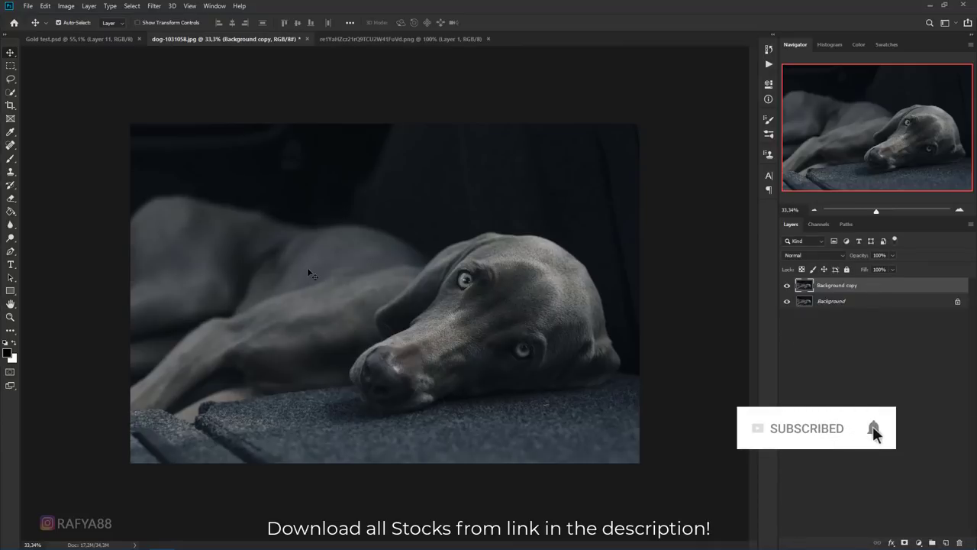
scroll(313, 272, "up", 1)
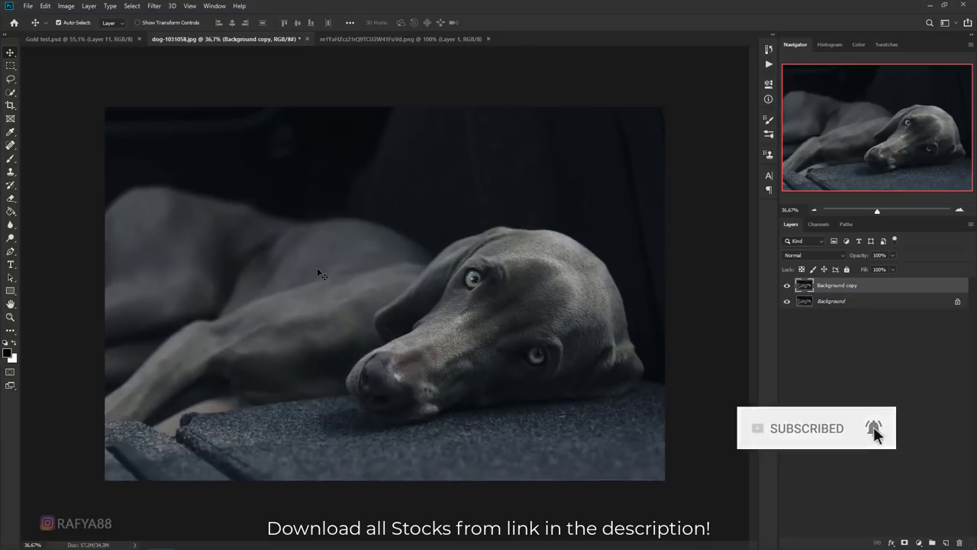
left_click(152, 7)
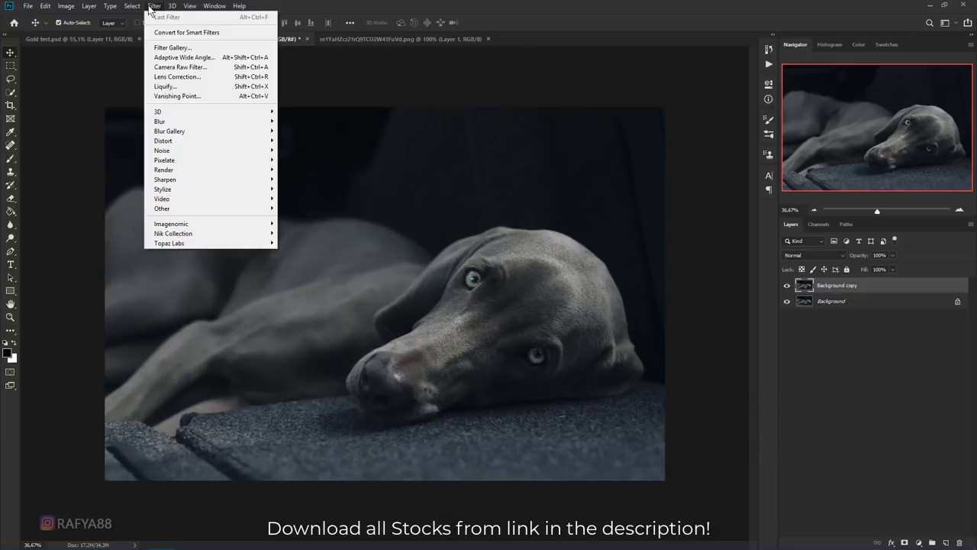
Step: Apply Camera Raw to Background copy with Texture +32, Clarity +37 and Shadows -93
left_click(220, 69)
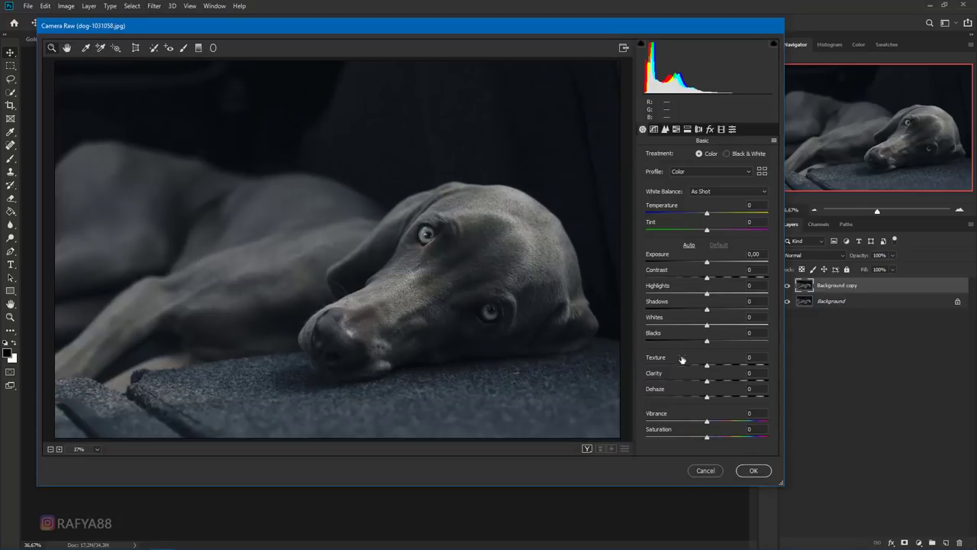
left_click_drag(448, 28, 479, 47)
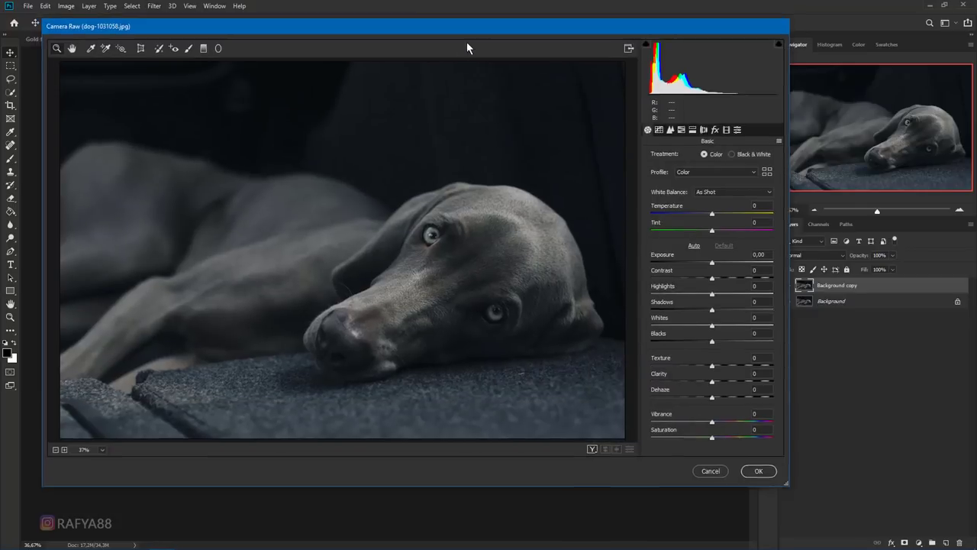
mouse_move(745, 403)
left_mouse_down()
mouse_move(762, 401)
mouse_move(752, 385)
left_mouse_up()
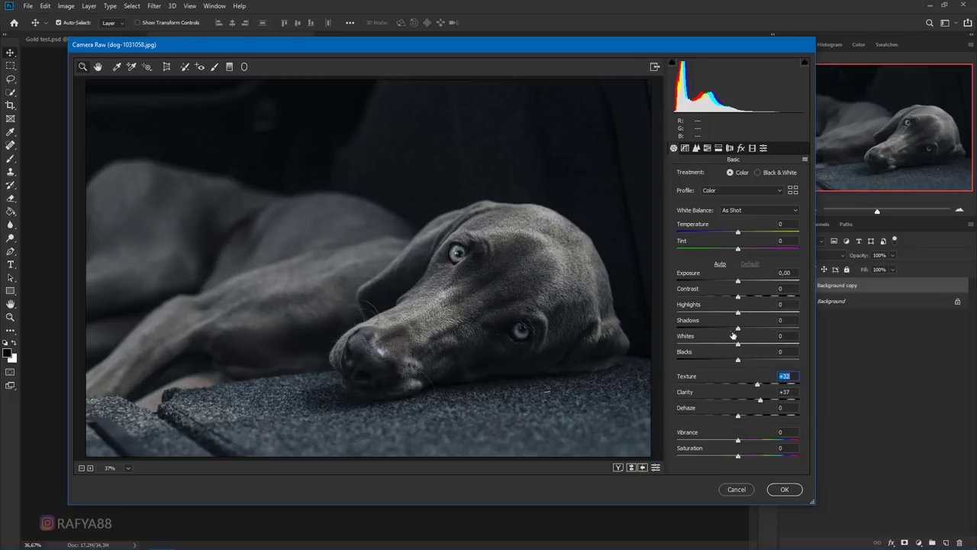
left_click_drag(738, 329, 694, 337)
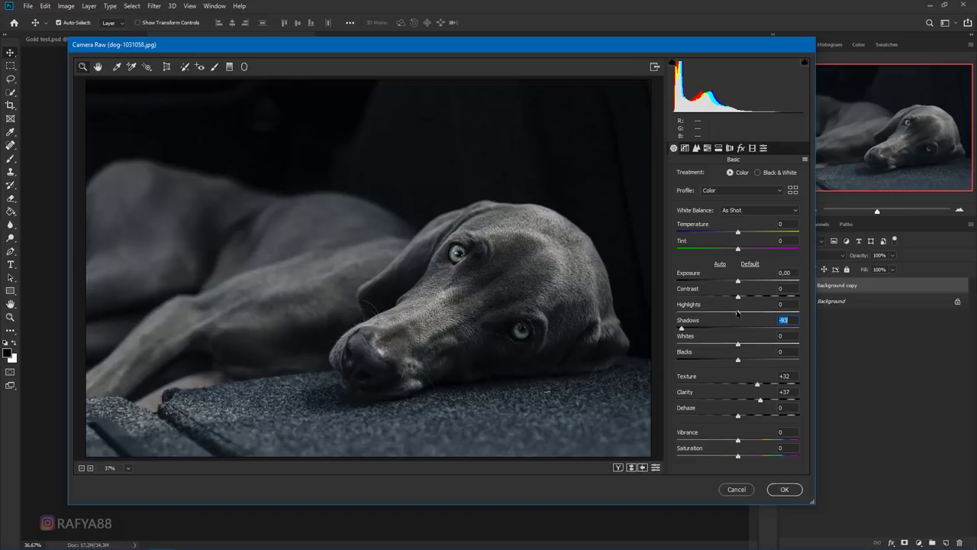
left_click(783, 489)
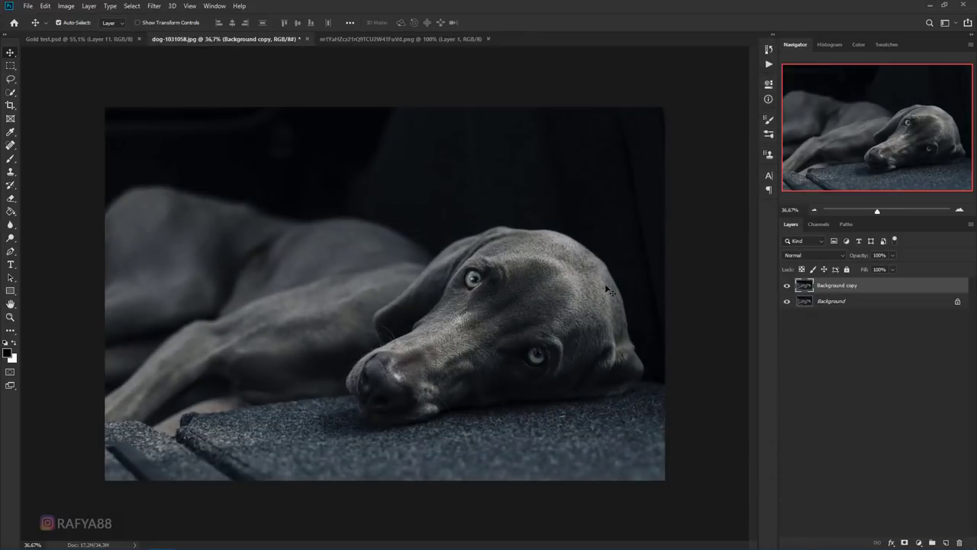
Step: Toggle Background copy's visibility to compare the Camera Raw edit with the original
left_click(788, 286)
left_click(788, 287)
scroll(675, 309, "up", 1)
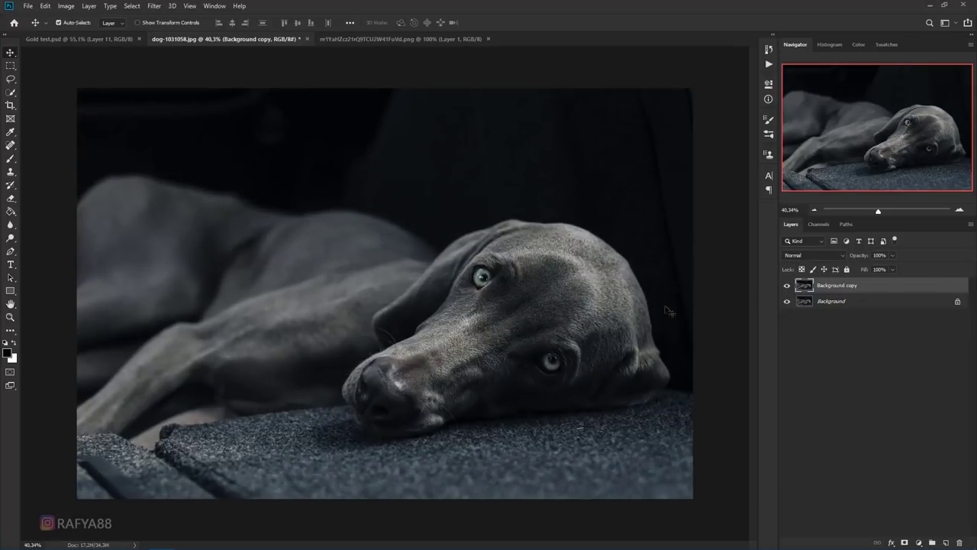
scroll(667, 310, "down", 1)
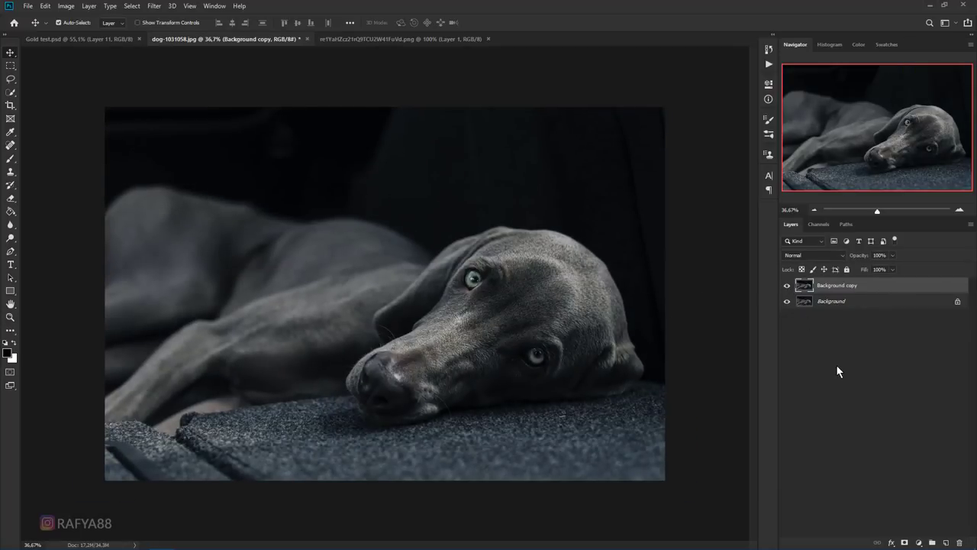
Step: Add Layer 1 and paint soft black over the photo's upper-left with a large brush
left_click(945, 542)
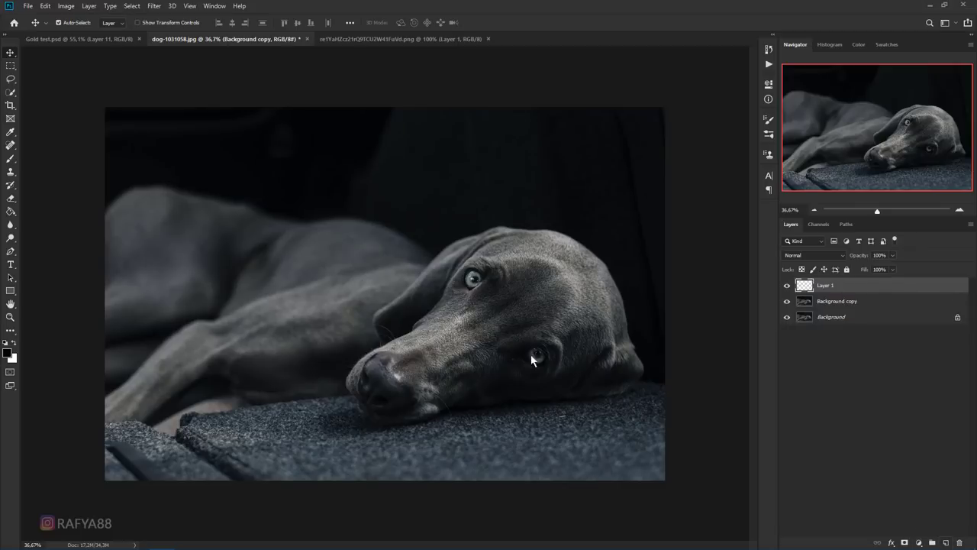
left_click(11, 158)
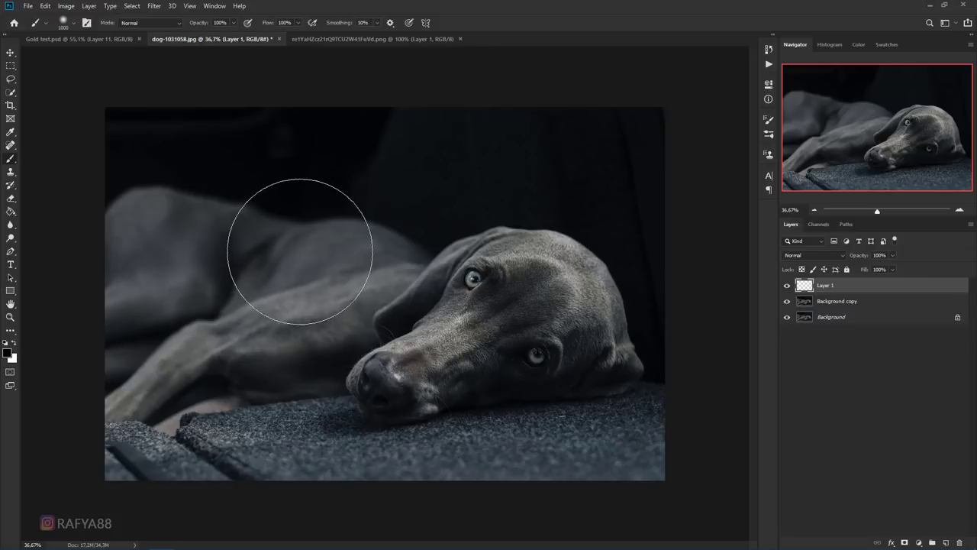
key("bracketright")
key("bracketright")
scroll(275, 172, "down", 2, "alt")
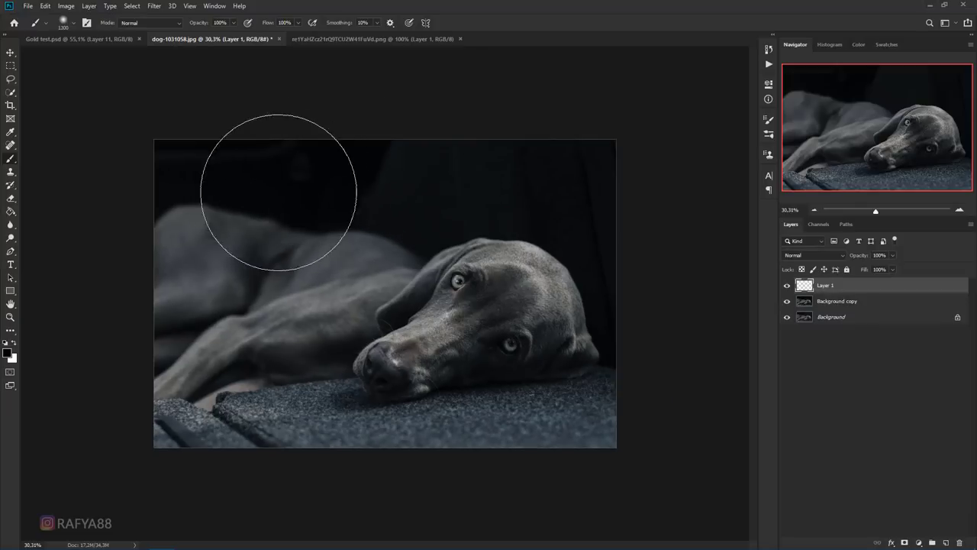
key("bracketright")
key("bracketright")
key("bracketright")
key("bracketright")
key("bracketright")
key("bracketright")
left_click_drag(187, 191, 207, 200)
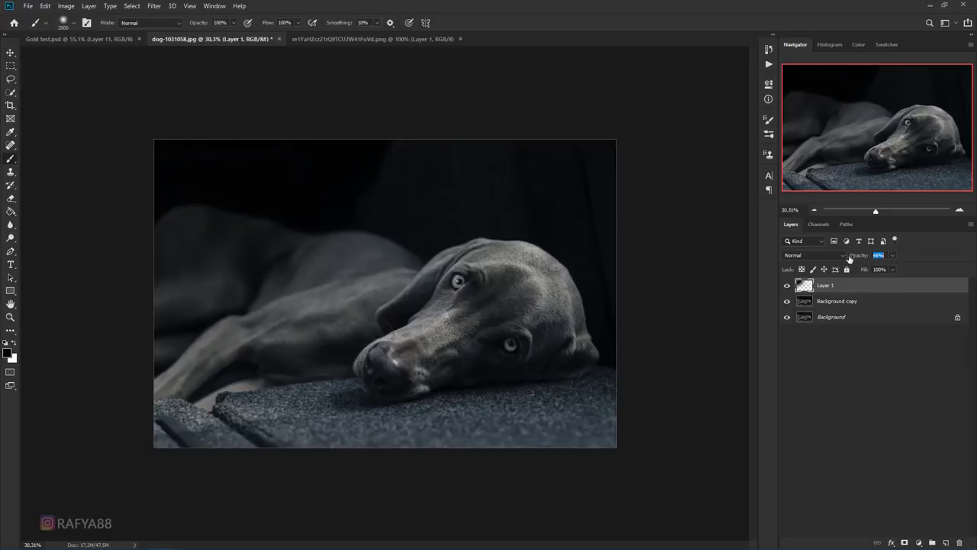
Step: Set Layer 1 to 66% opacity and darken the lower-left, top and lower-right edges
left_click_drag(868, 259, 841, 260)
left_click_drag(777, 286, 811, 288)
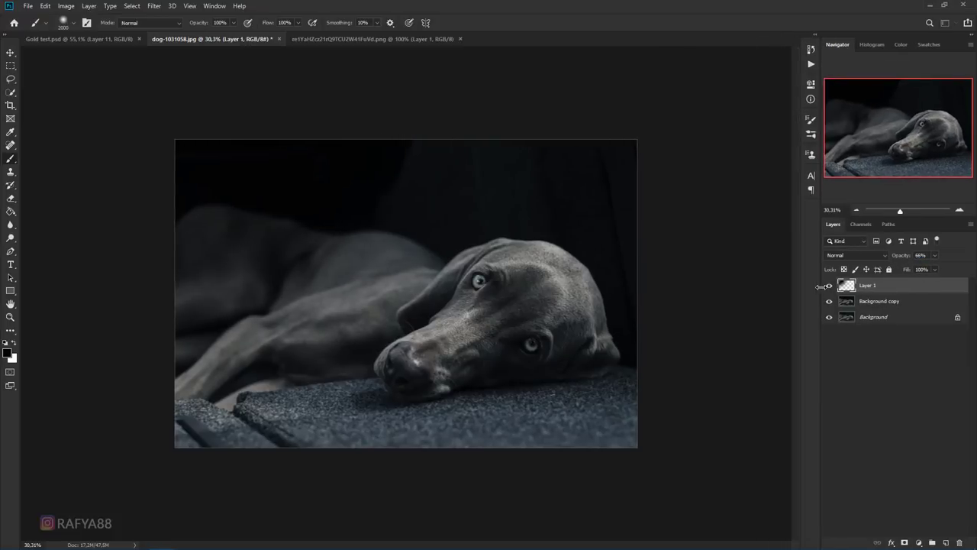
key("bracketleft")
key("bracketleft")
key("bracketleft")
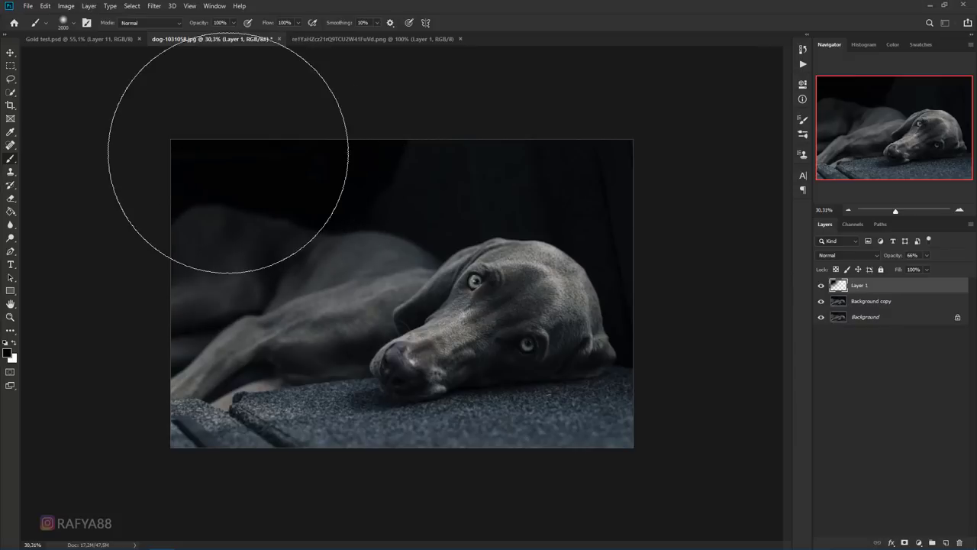
left_click_drag(153, 327, 142, 425)
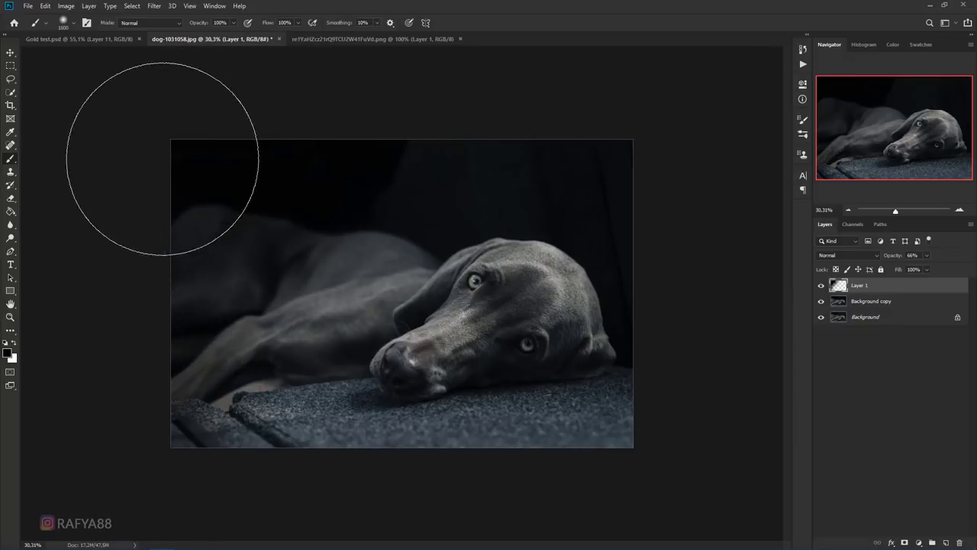
left_click_drag(359, 136, 323, 138)
key("bracketleft")
key("bracketleft")
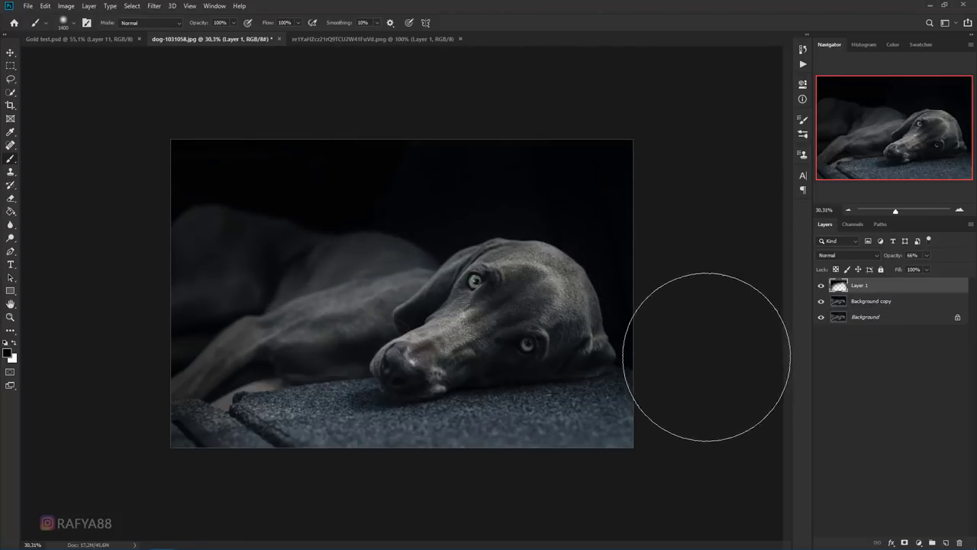
left_click_drag(624, 493, 687, 478)
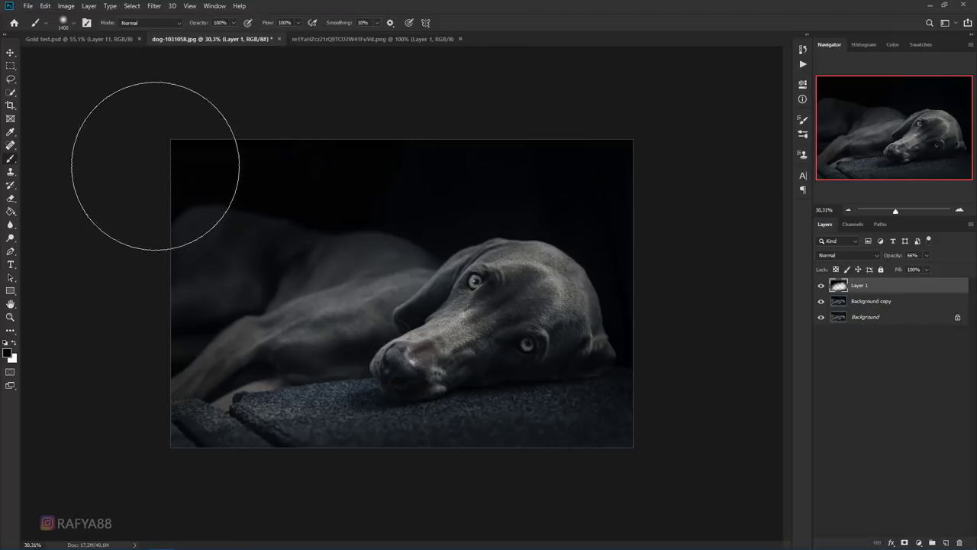
Step: Toggle Layer 1 to compare the darkened edges and slightly enlarge the brush
left_click(821, 284)
left_click(821, 284)
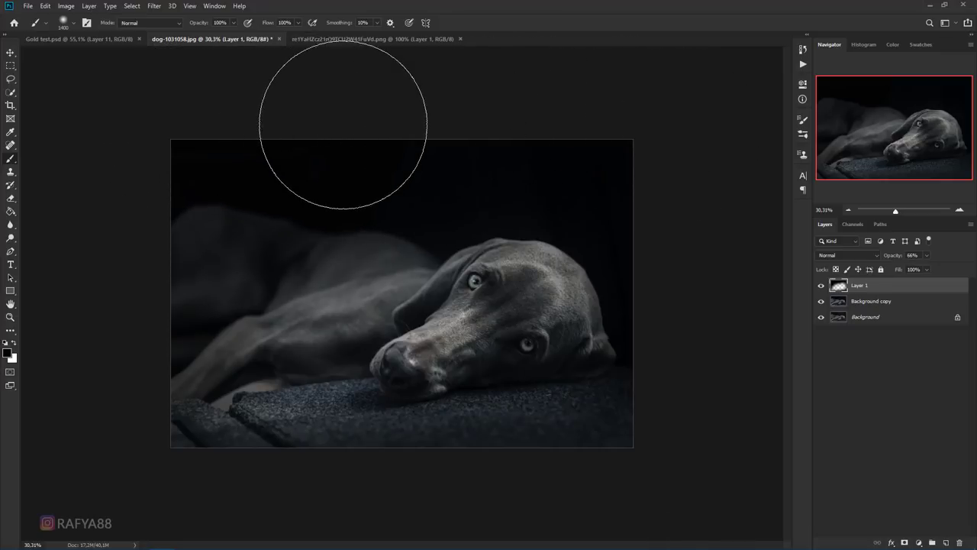
scroll(345, 127, "up", 2)
key("bracketright")
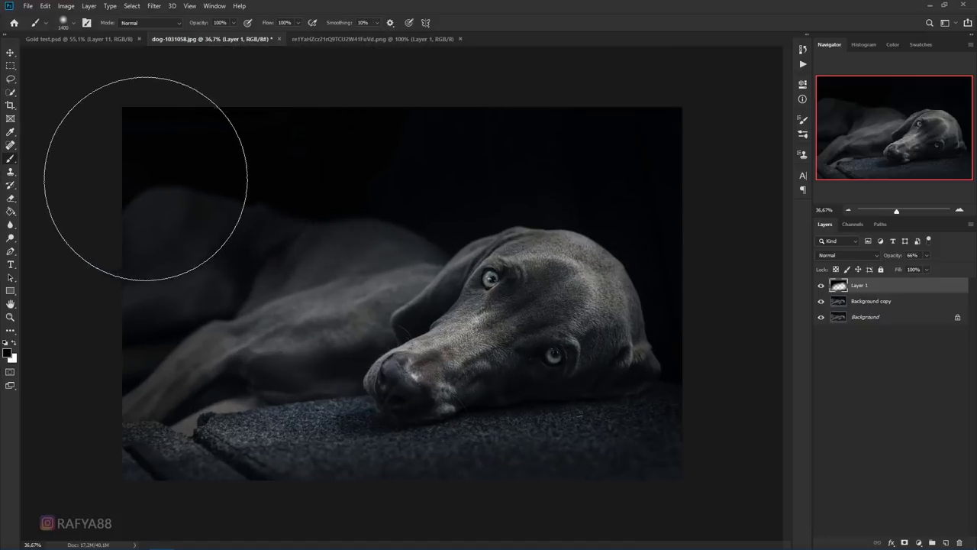
scroll(269, 183, "down", 2)
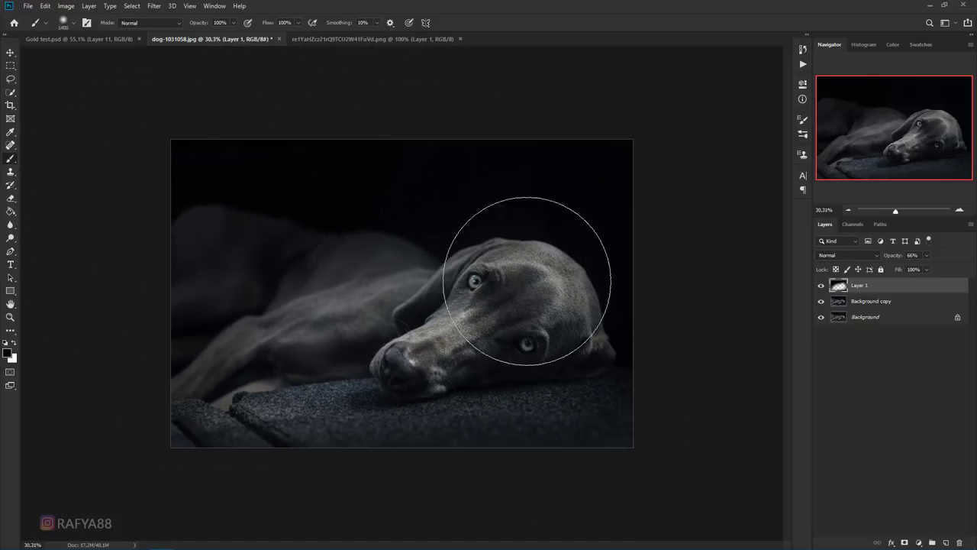
scroll(771, 367, "up", 1)
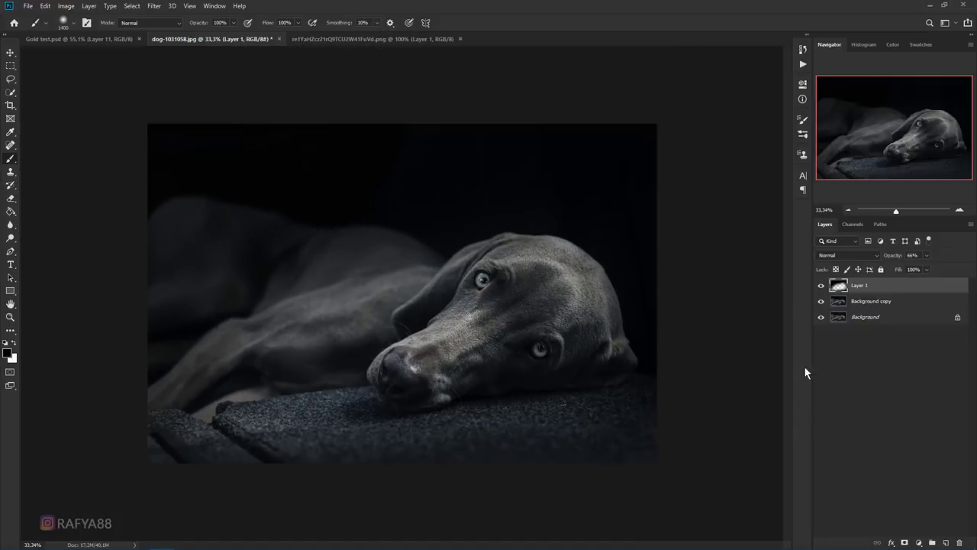
Step: Add Layer 2, paint darkness across the top of the photo, and lower its opacity to about 88%
left_click(945, 543)
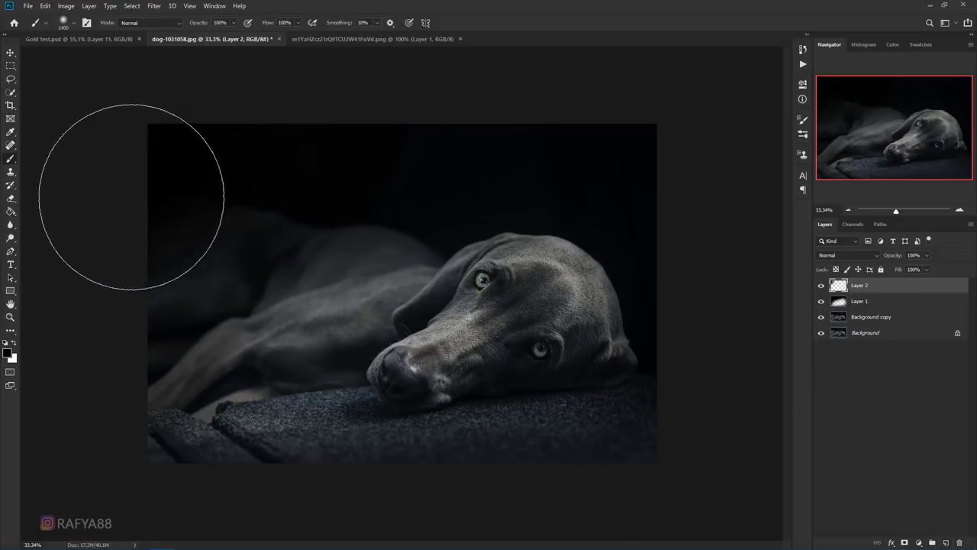
mouse_move(132, 196)
left_mouse_down()
mouse_move(268, 179)
mouse_move(300, 142)
mouse_move(388, 135)
mouse_move(161, 188)
left_mouse_up()
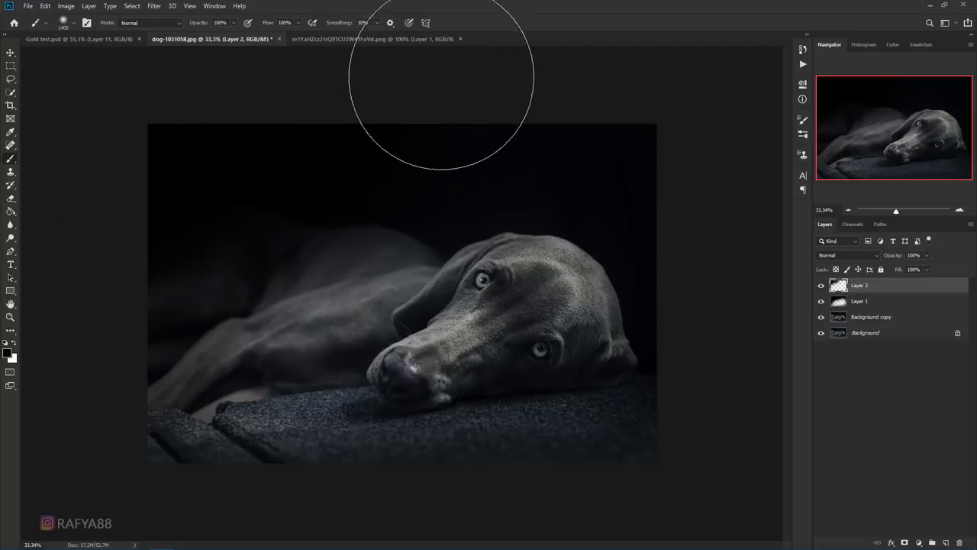
mouse_move(441, 76)
left_mouse_down()
mouse_move(501, 54)
mouse_move(438, 87)
mouse_move(401, 79)
left_mouse_up()
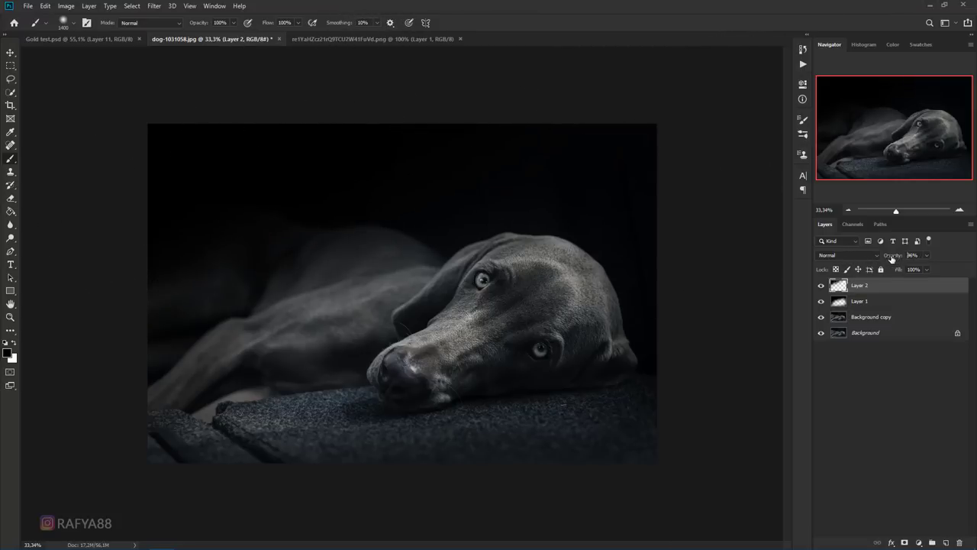
left_click_drag(891, 258, 888, 259)
Step: Fine-tune the brush size and bring up the adjustment layer type list
key("bracketleft")
scroll(572, 356, "down", 1)
scroll(559, 448, "down", 2)
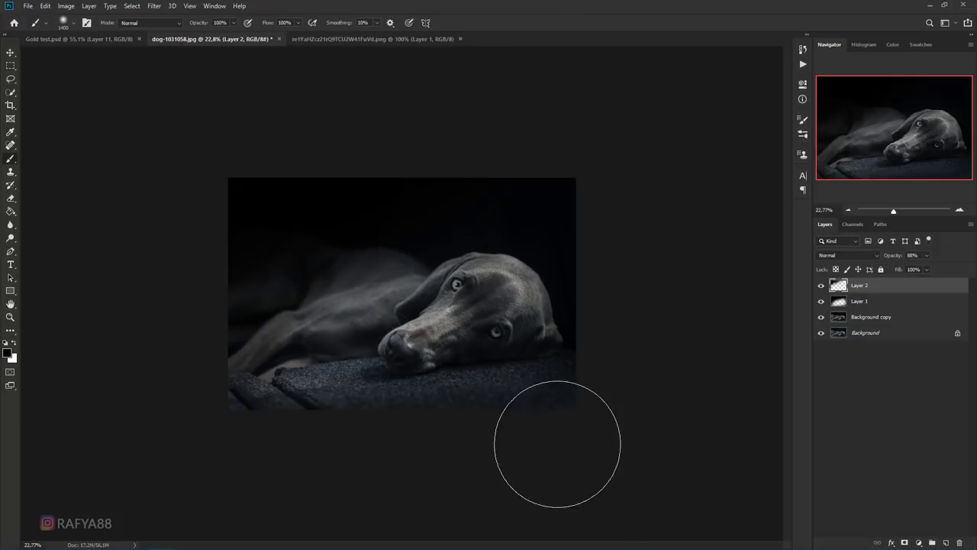
key("bracketleft")
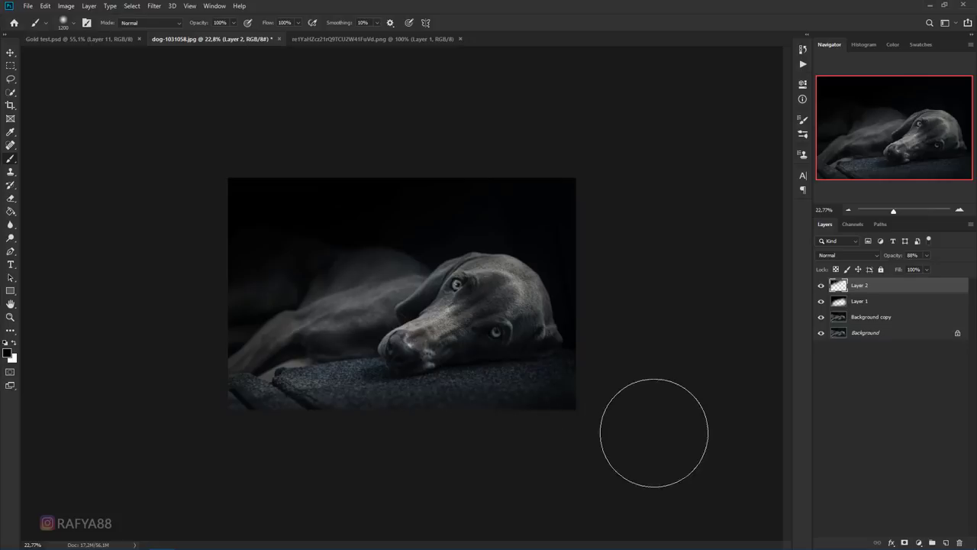
key("bracketright")
key("bracketright")
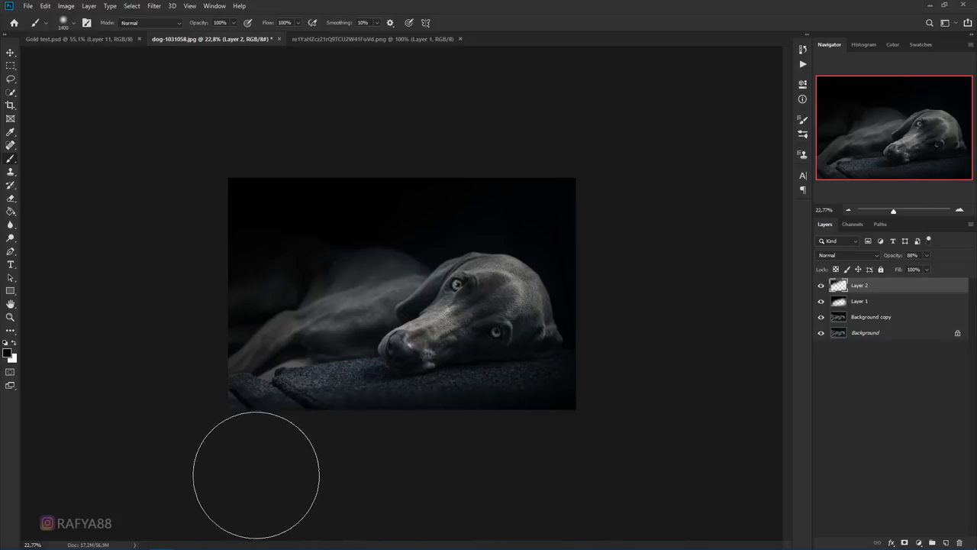
scroll(258, 473, "up", 2)
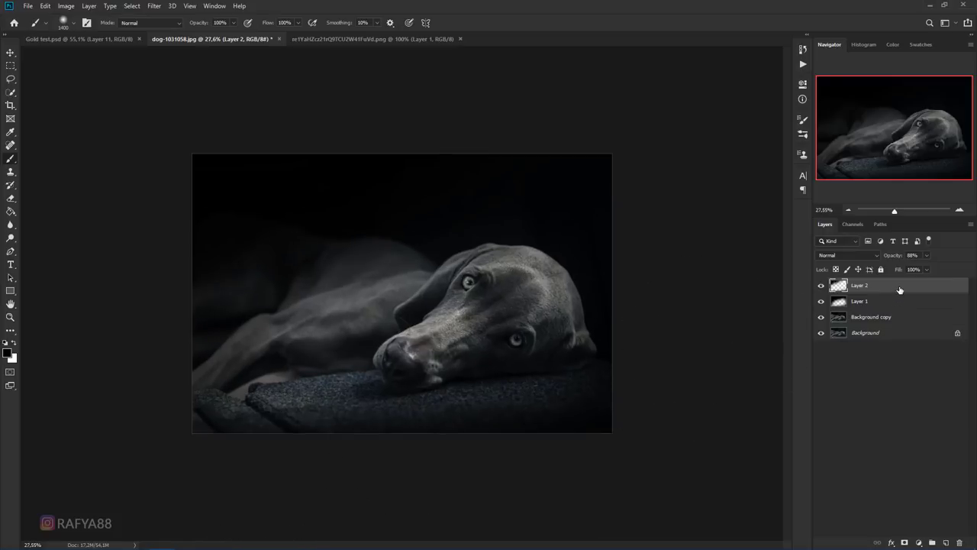
left_click(920, 542)
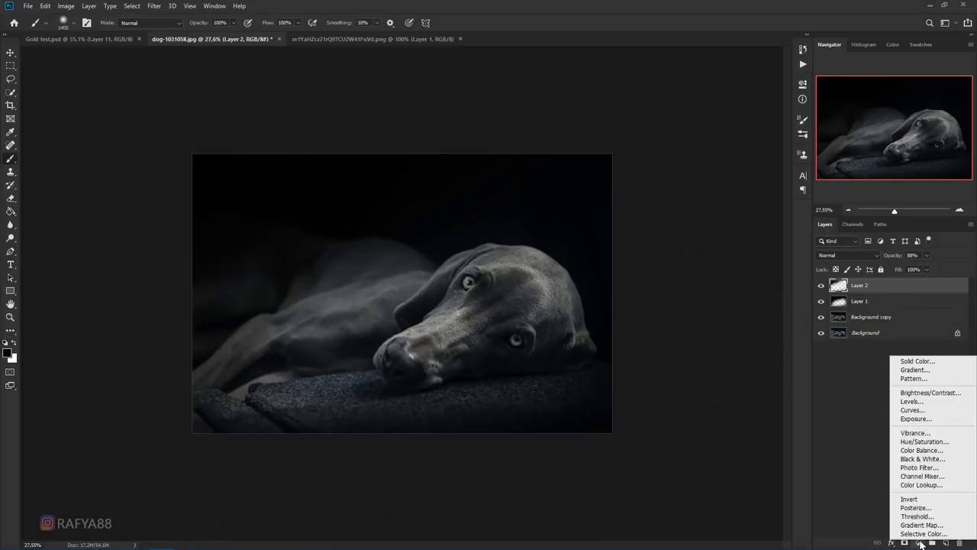
Step: Add Color Balance 1 shifting midtones to -7 cyan and slightly toward blue, then zoom out
left_click(945, 451)
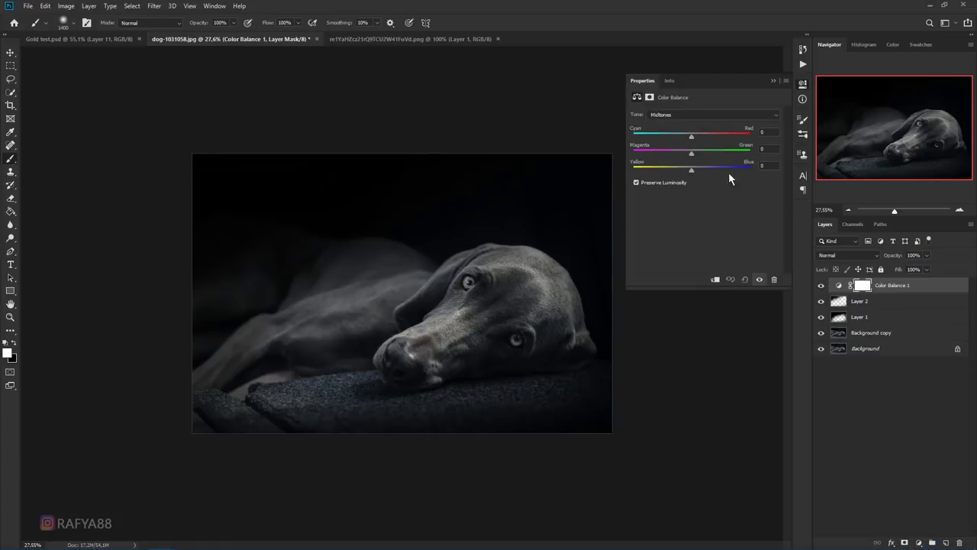
left_click_drag(694, 166, 696, 167)
left_click_drag(685, 139, 686, 135)
left_click(773, 81)
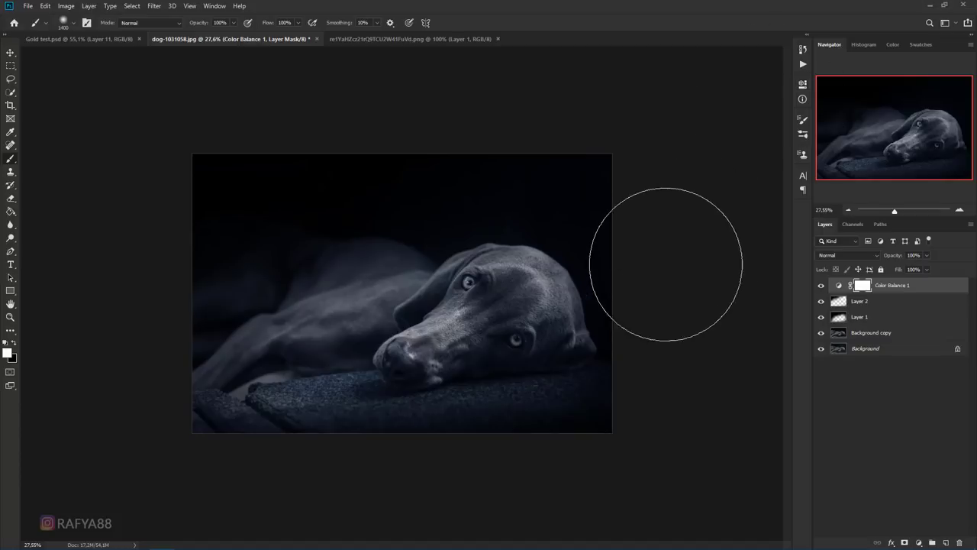
key("ctrl+minus")
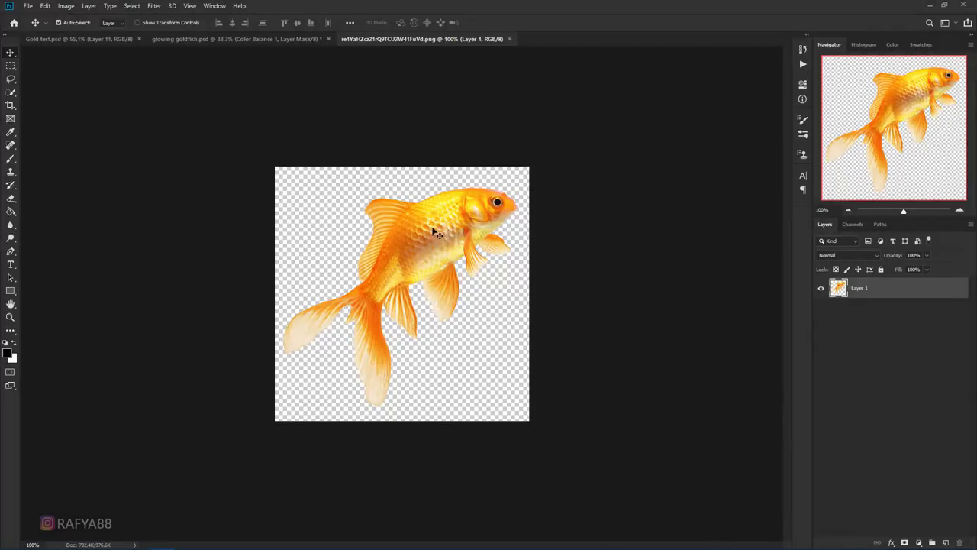
Step: Bring the goldfish in as Layer 3, scaled to about 113% and rotated 2° above the dog
mouse_move(435, 227)
left_mouse_down()
mouse_move(388, 243)
mouse_move(395, 300)
mouse_move(428, 326)
left_mouse_up()
key("ctrl+t")
left_click_drag(405, 282, 344, 283)
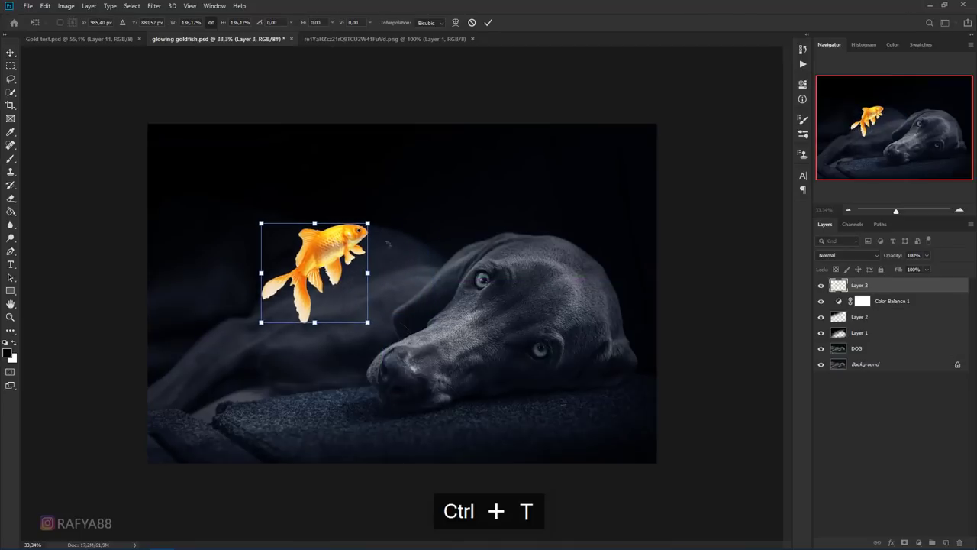
mouse_move(368, 223)
left_mouse_down()
mouse_move(361, 231)
mouse_move(374, 237)
left_mouse_up()
left_click_drag(328, 272, 340, 261)
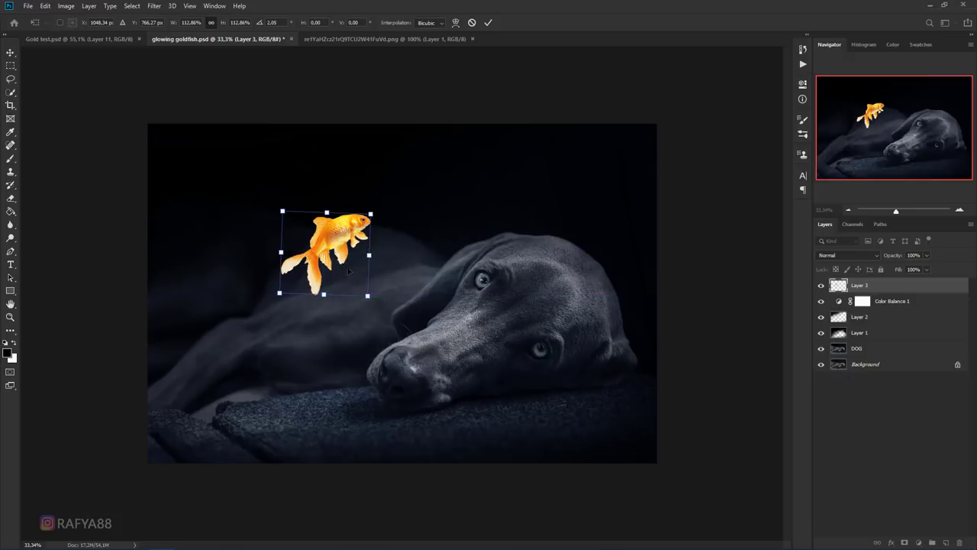
left_click(489, 23)
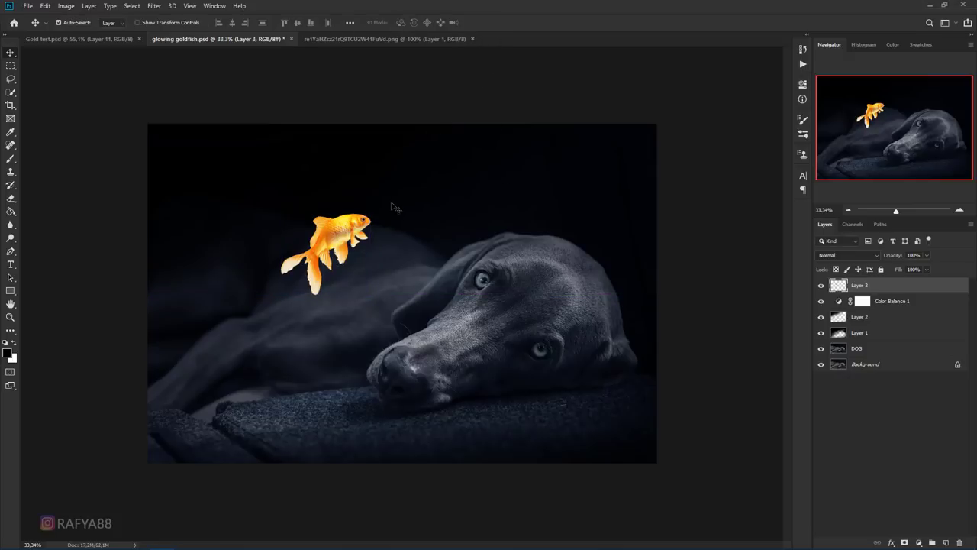
key("ctrl+plus")
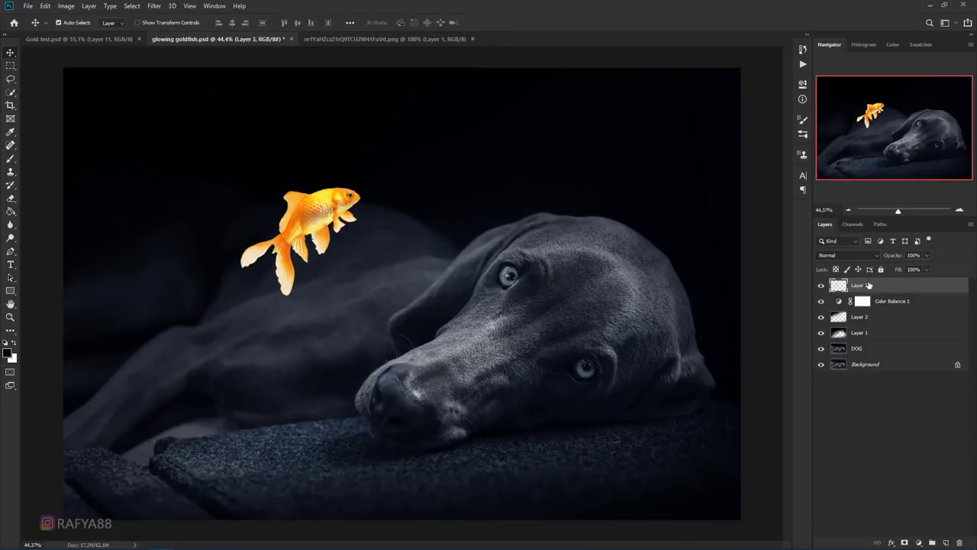
Step: Rename the goldfish layer to 'fish' and tag it orange
double_click(861, 286)
type("fish")
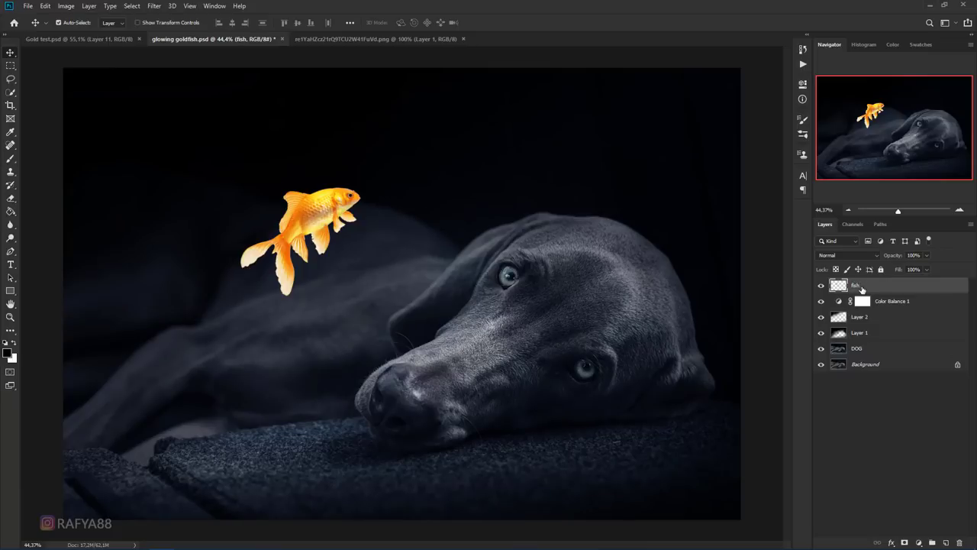
right_click(862, 288)
left_click(762, 469)
Step: Add a Levels layer clipped to the fish with input white 220 and output 226
left_click(921, 543)
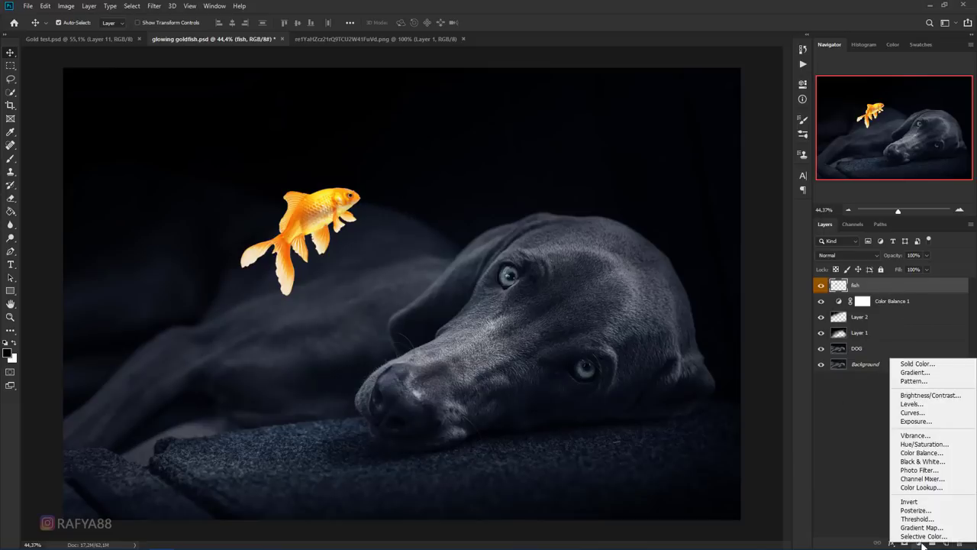
left_click(947, 412)
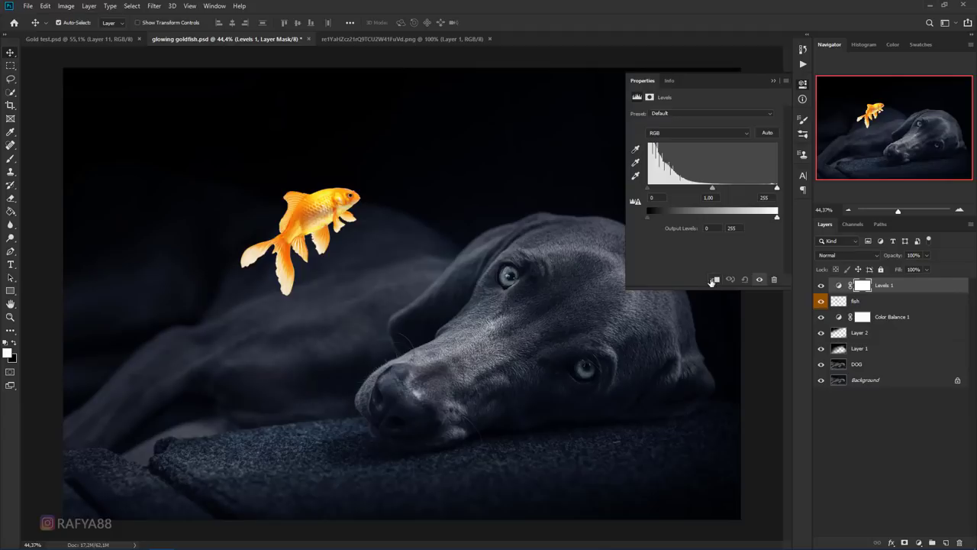
left_click(712, 281)
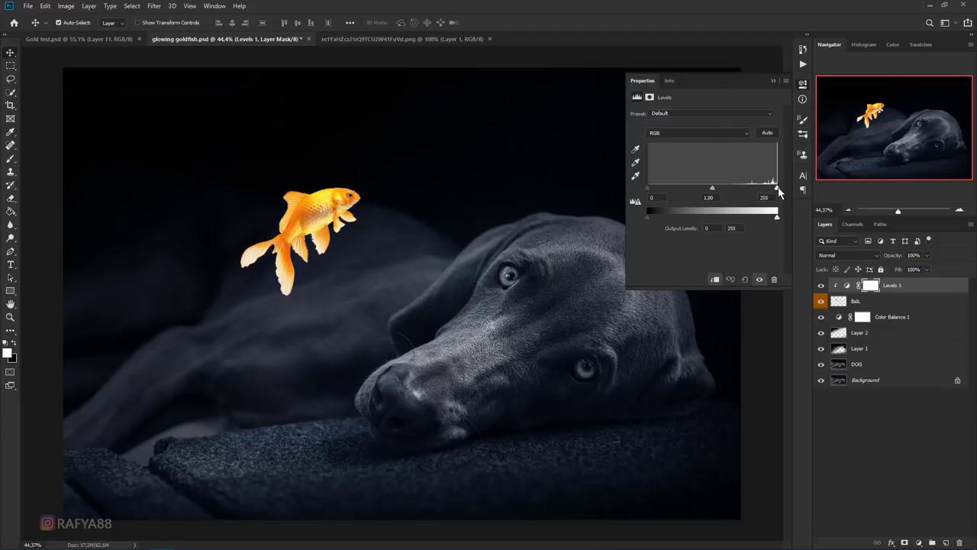
left_click_drag(777, 187, 737, 188)
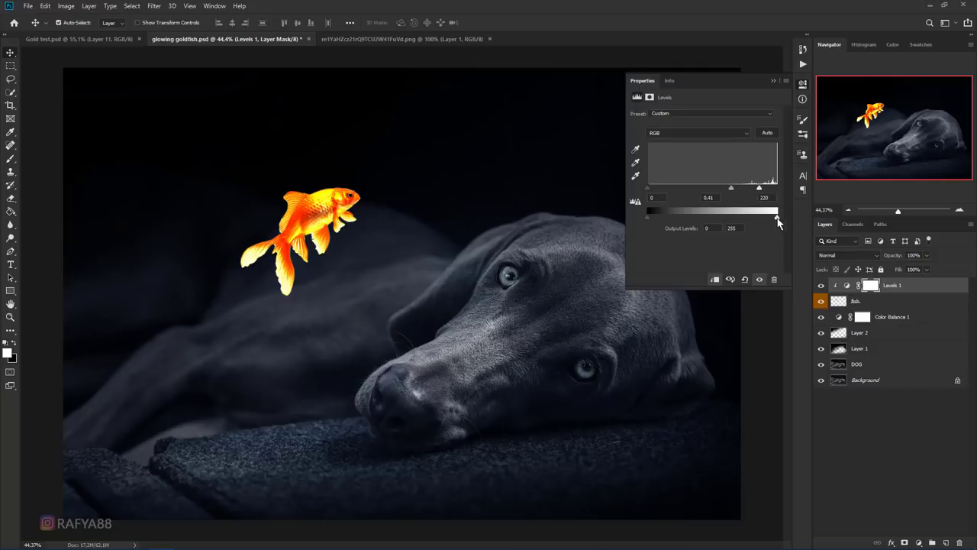
left_click_drag(778, 220, 764, 222)
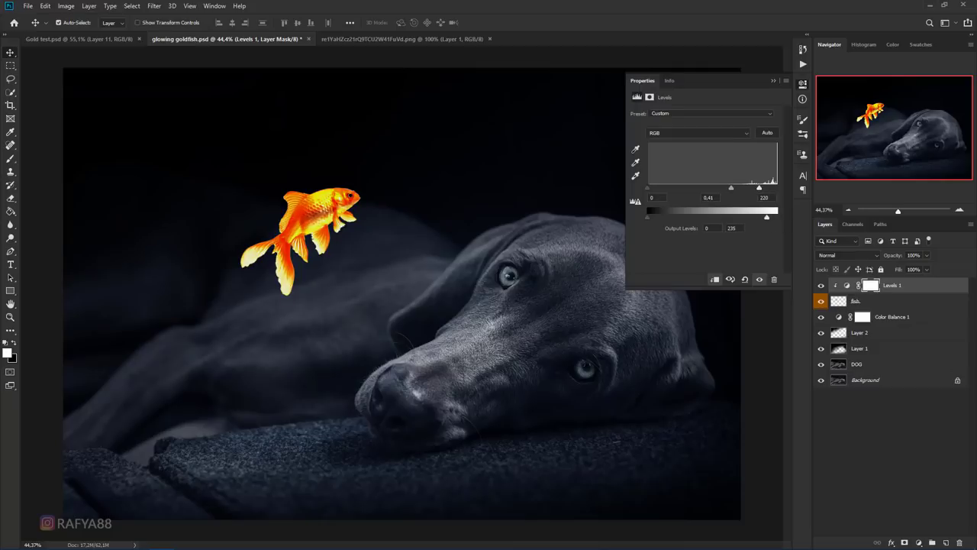
left_click(772, 80)
scroll(334, 262, "down", 2)
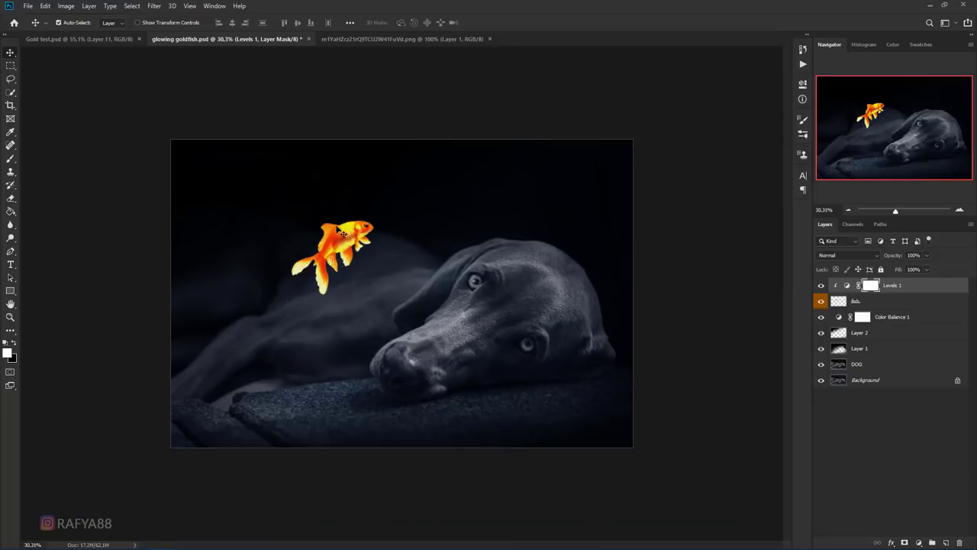
scroll(588, 336, "up", 2)
left_click(923, 292)
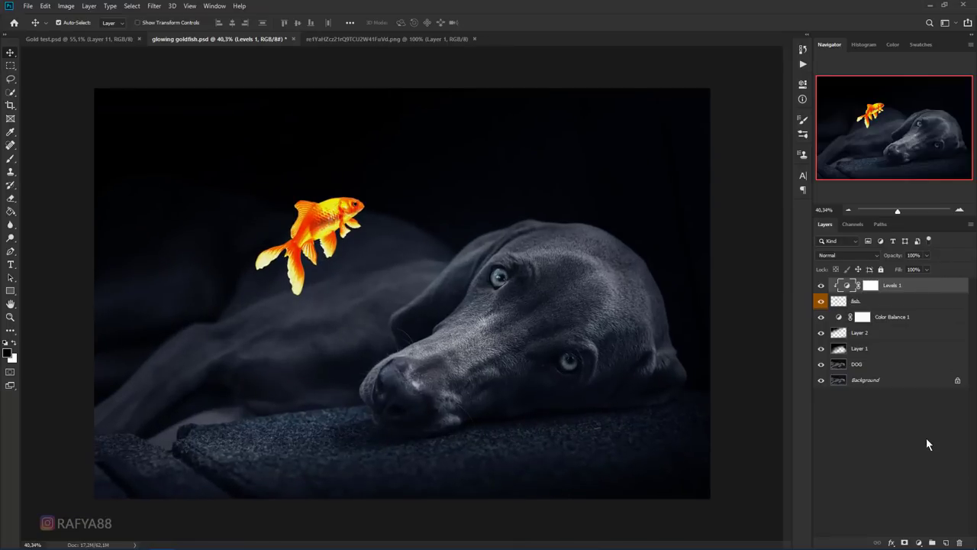
Step: Add a new Layer 3 clipped to the fish layer
left_click(947, 543)
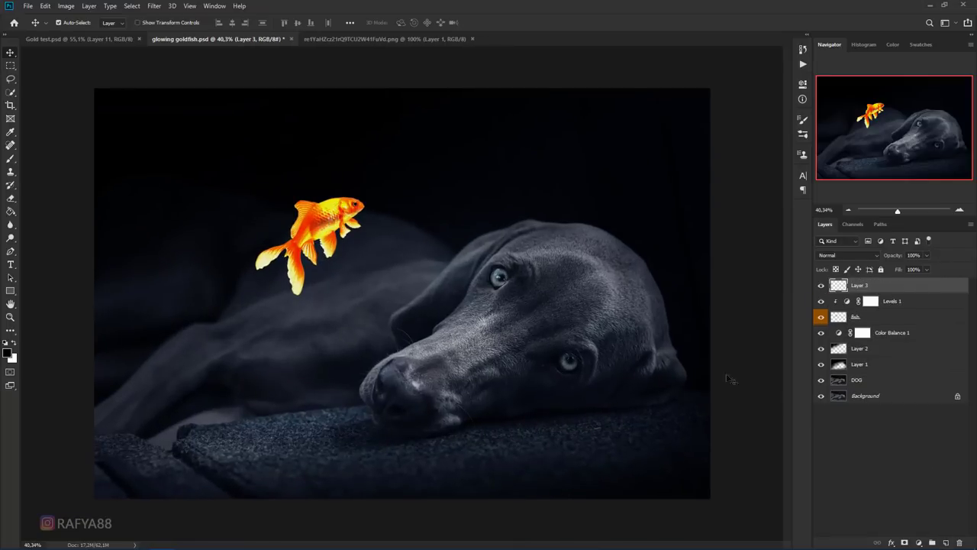
scroll(636, 344, "up", 1)
right_click(880, 291)
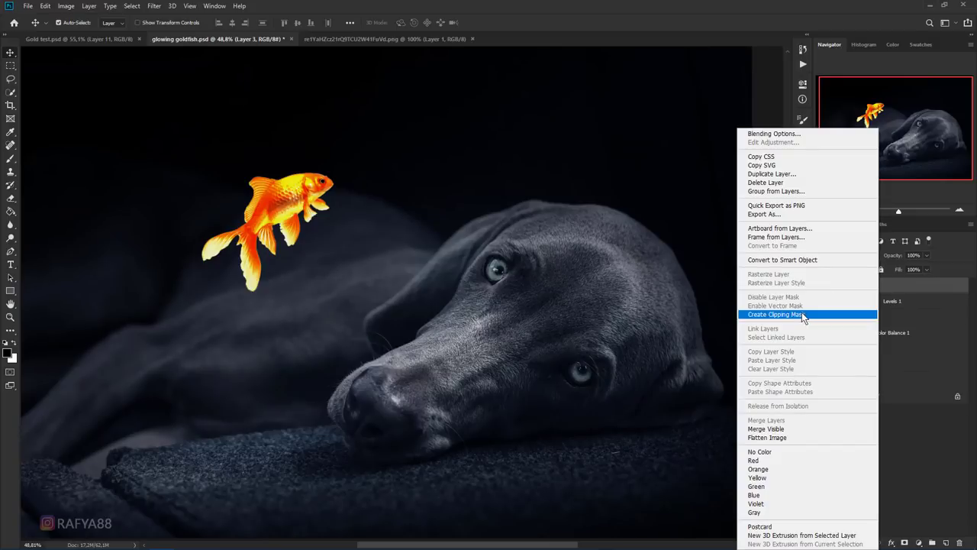
left_click(764, 314)
Step: Set a darkened goldfish orange as paint colour on a smaller Brush
right_click(9, 159)
left_click(54, 157)
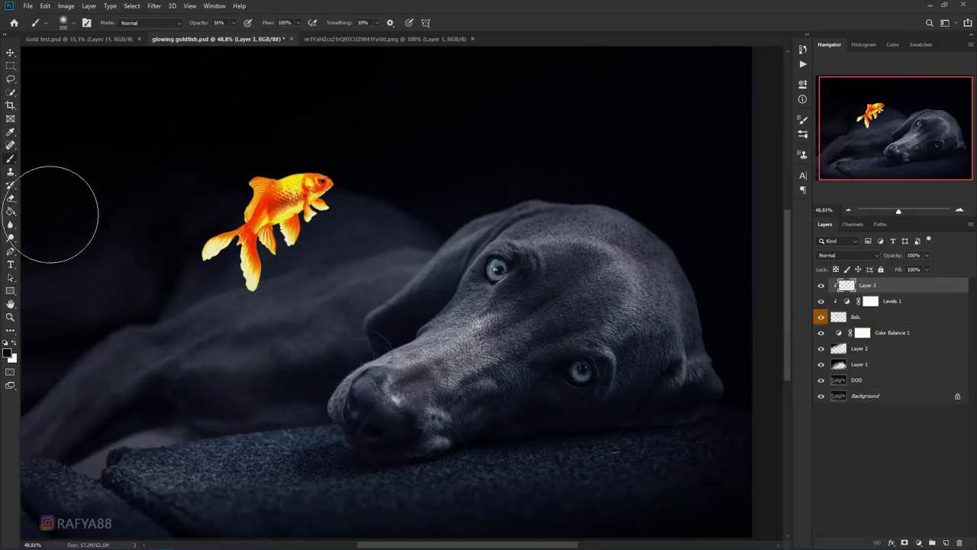
left_click(8, 352)
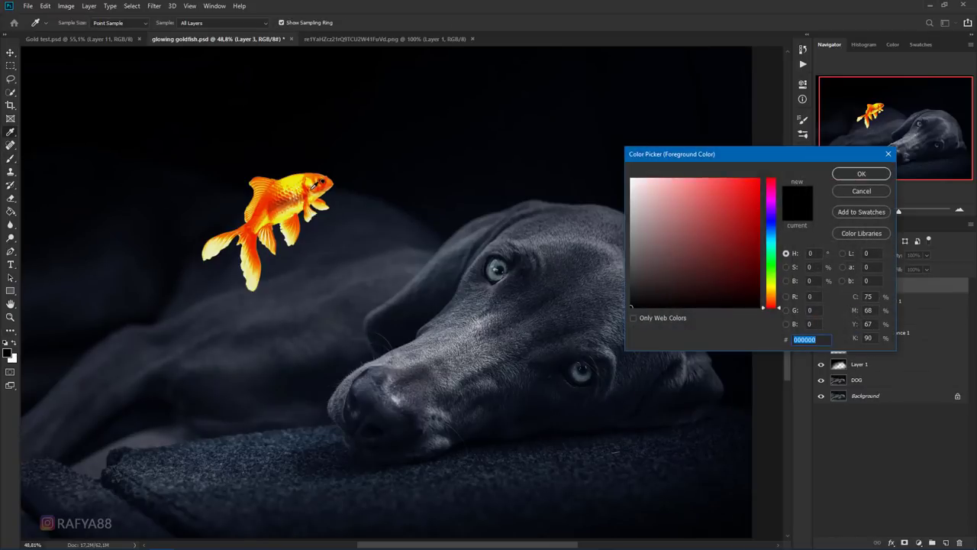
left_click(319, 178)
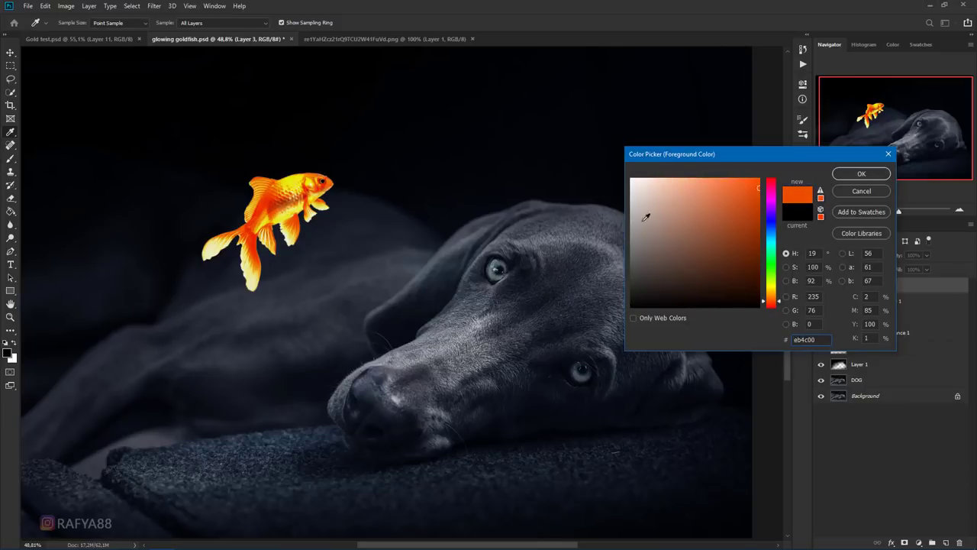
left_click_drag(753, 222, 764, 234)
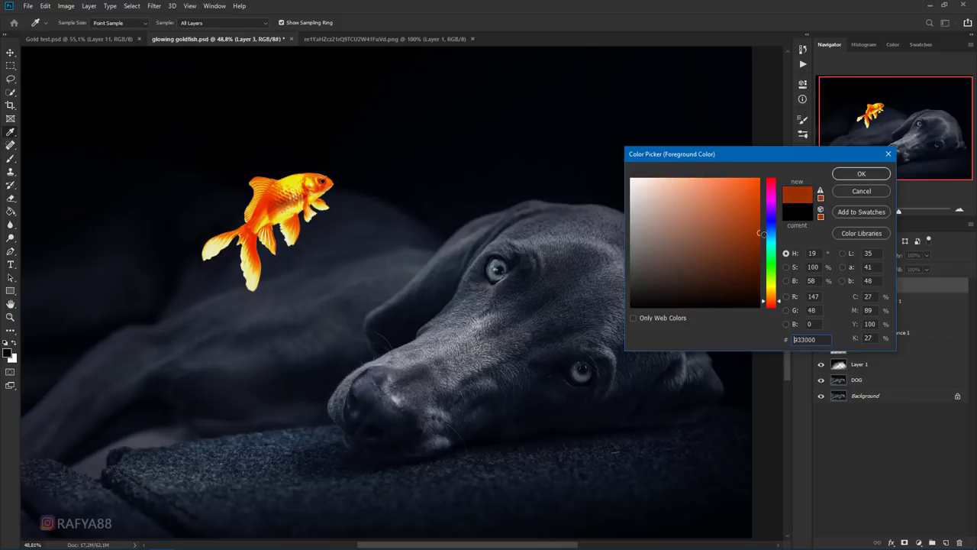
left_click(869, 174)
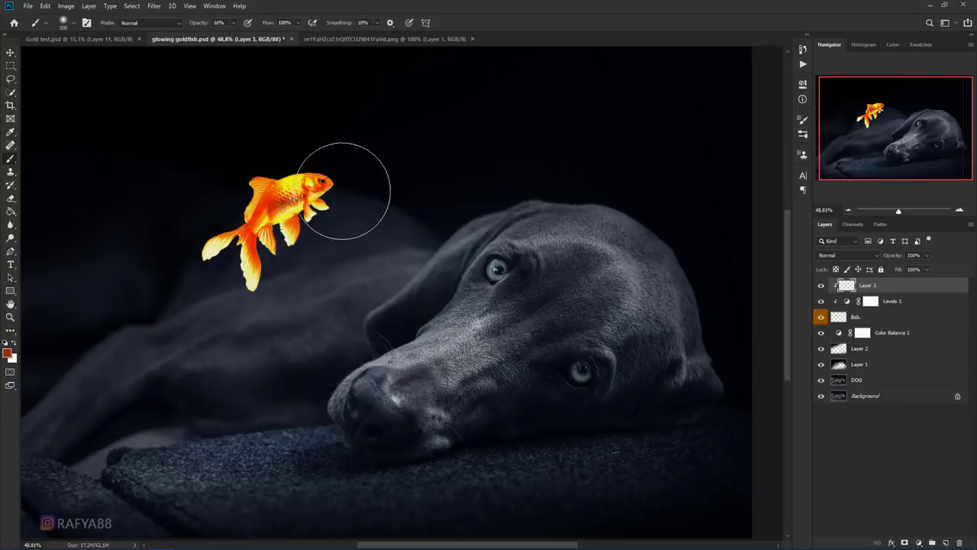
key("bracketleft")
key("bracketleft")
key("bracketleft")
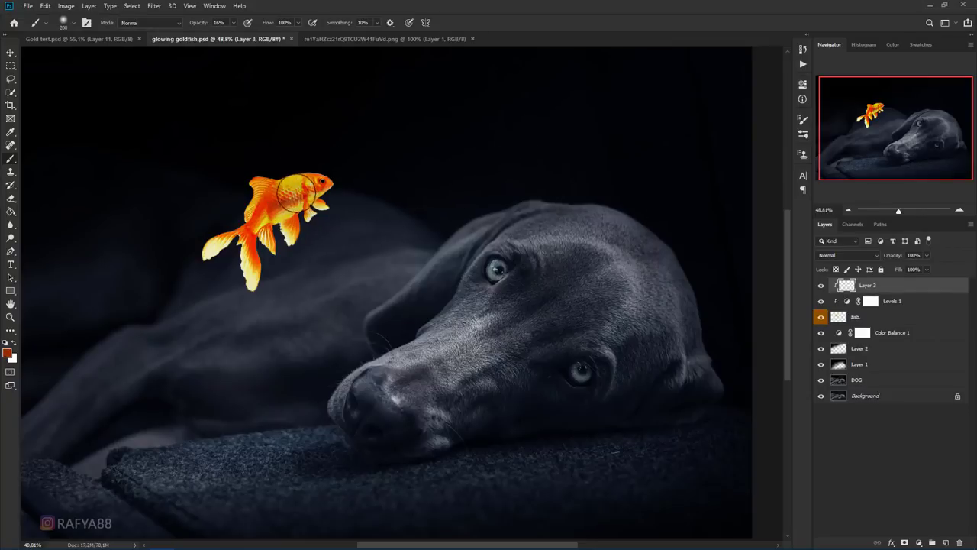
key("bracketleft")
key("bracketleft")
key("bracketleft")
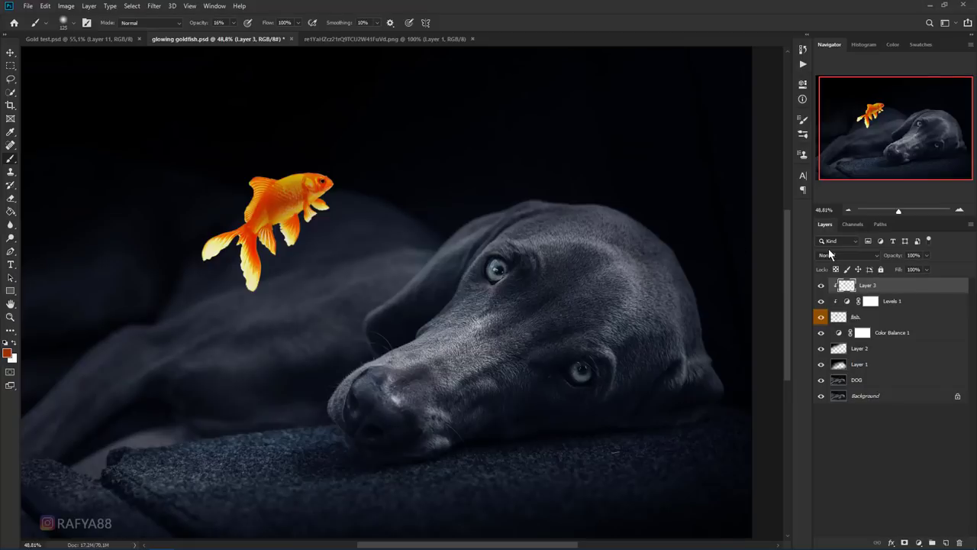
Step: Set Layer 3 to Color Dodge and paint orange glow along the goldfish's body
left_click(831, 256)
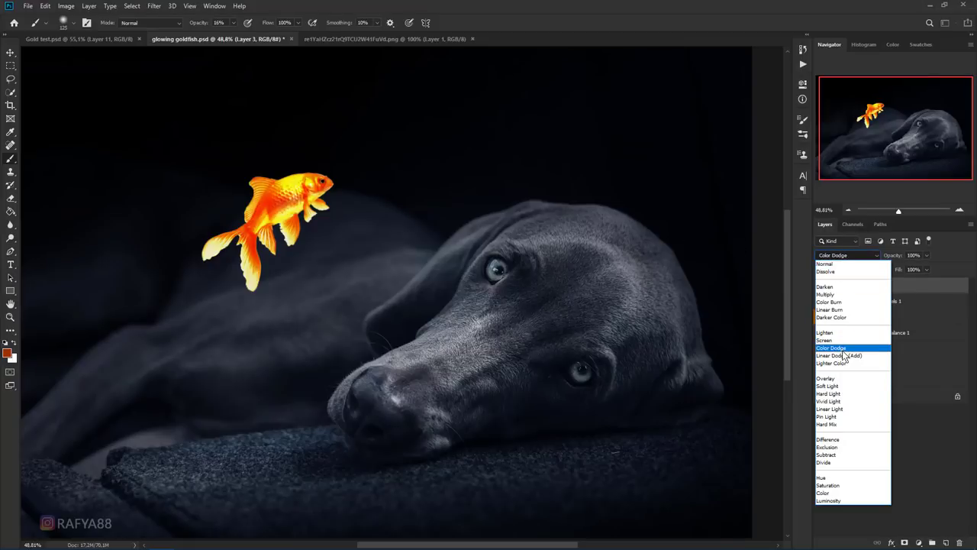
left_click(842, 348)
left_click(821, 287)
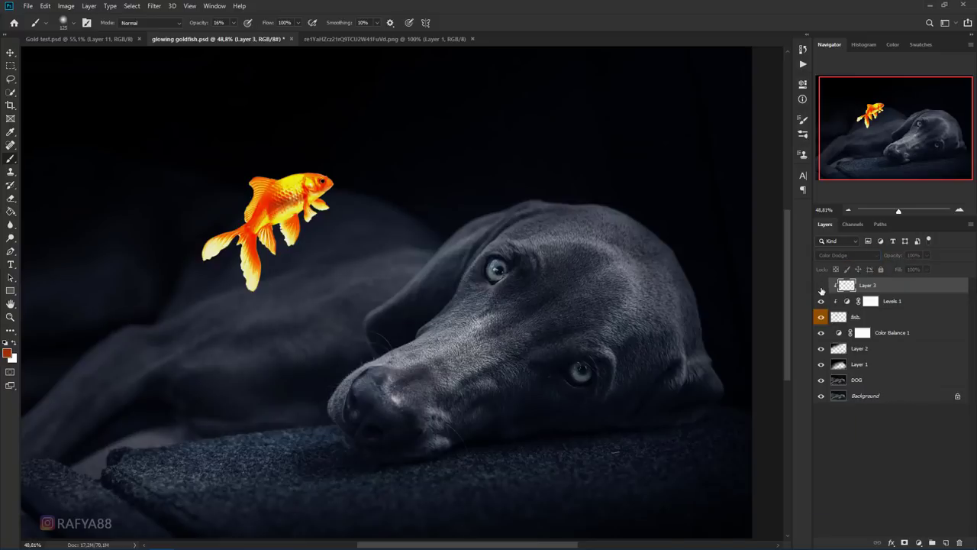
left_click(822, 287)
mouse_move(308, 170)
left_mouse_down()
mouse_move(299, 194)
mouse_move(248, 247)
left_mouse_up()
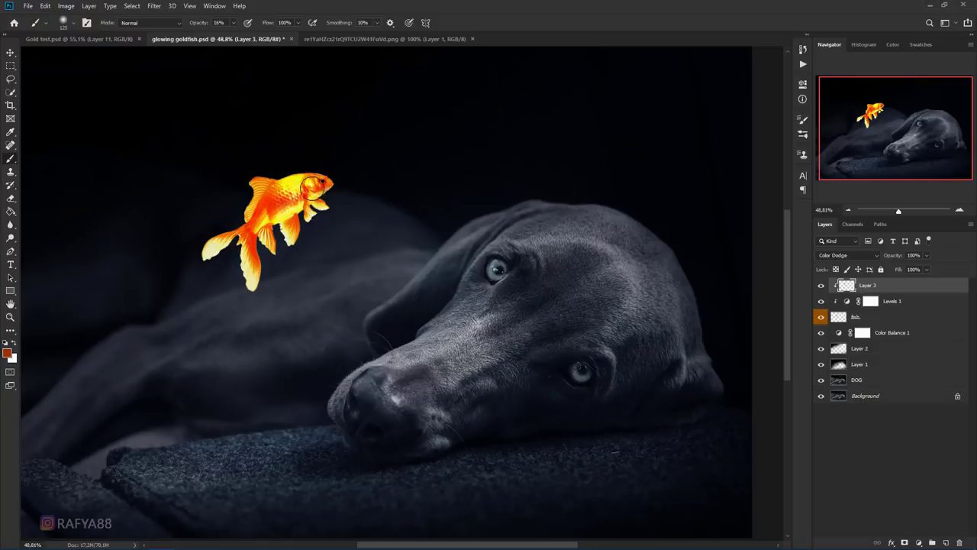
left_click(820, 287)
left_click(822, 287)
Step: Add Layer 4 and choose a light pale orange foreground colour
left_click(946, 541)
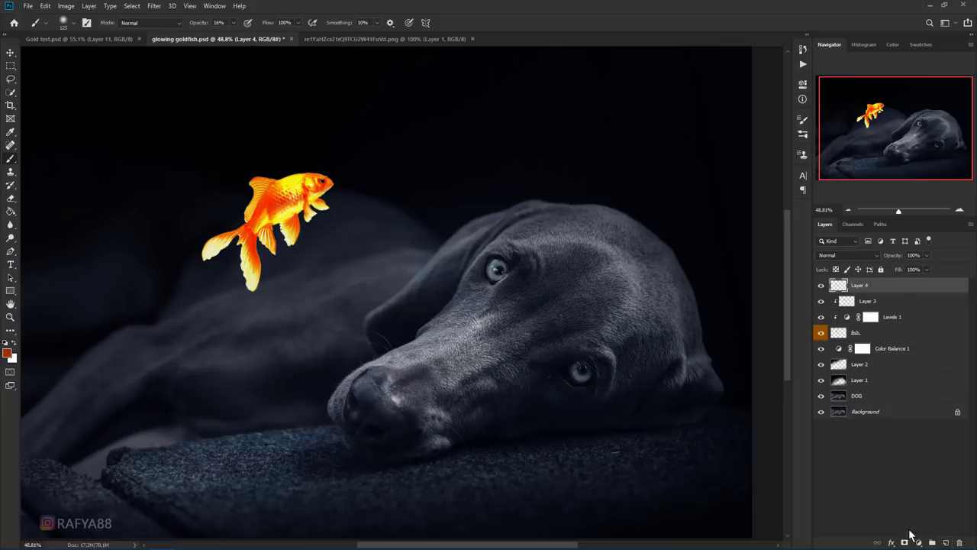
left_click(6, 353)
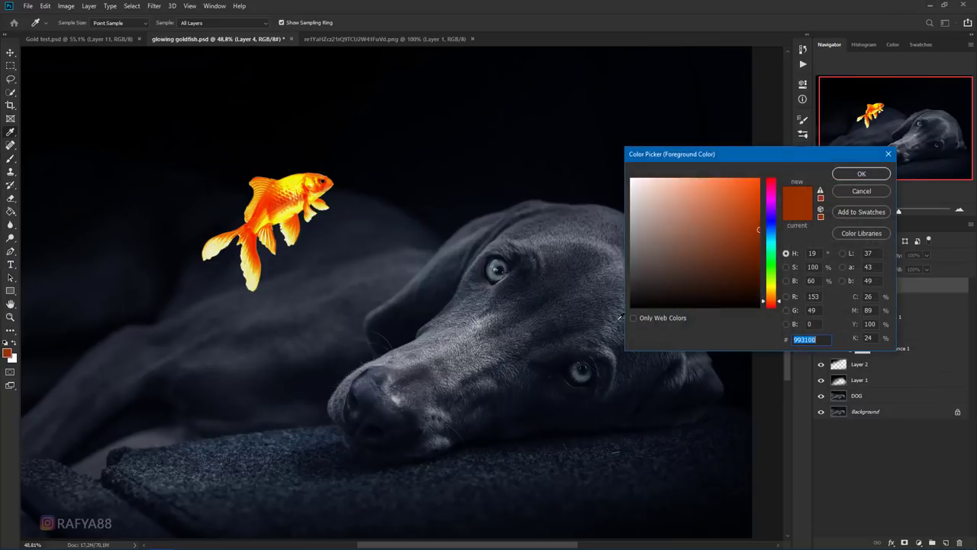
left_click_drag(776, 303, 775, 299)
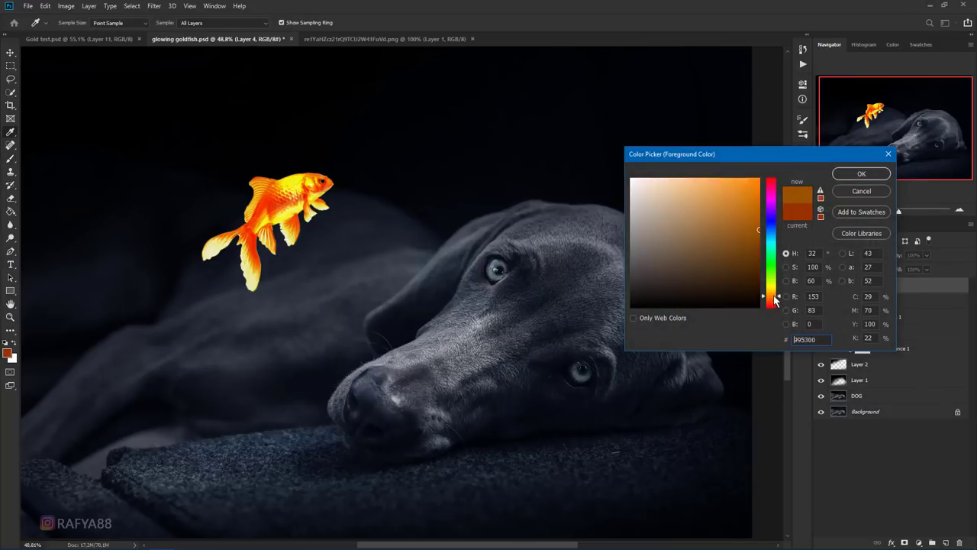
mouse_move(714, 195)
left_mouse_down()
mouse_move(699, 168)
mouse_move(709, 168)
left_mouse_up()
left_click(840, 174)
Step: Paint a soft orange halo around the goldfish at brush opacity 36 and blend Layer 4 in Screen mode
key("b")
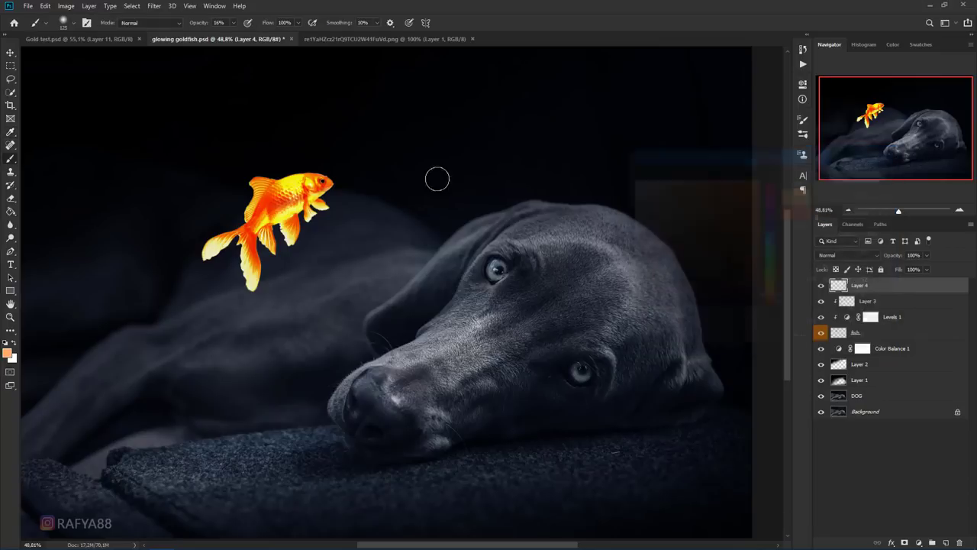
left_click(299, 191)
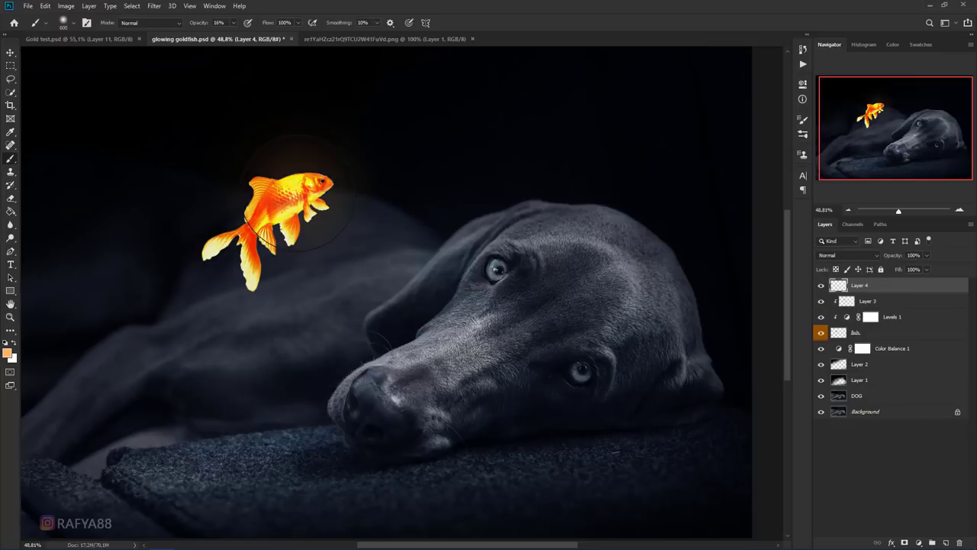
left_click(295, 197)
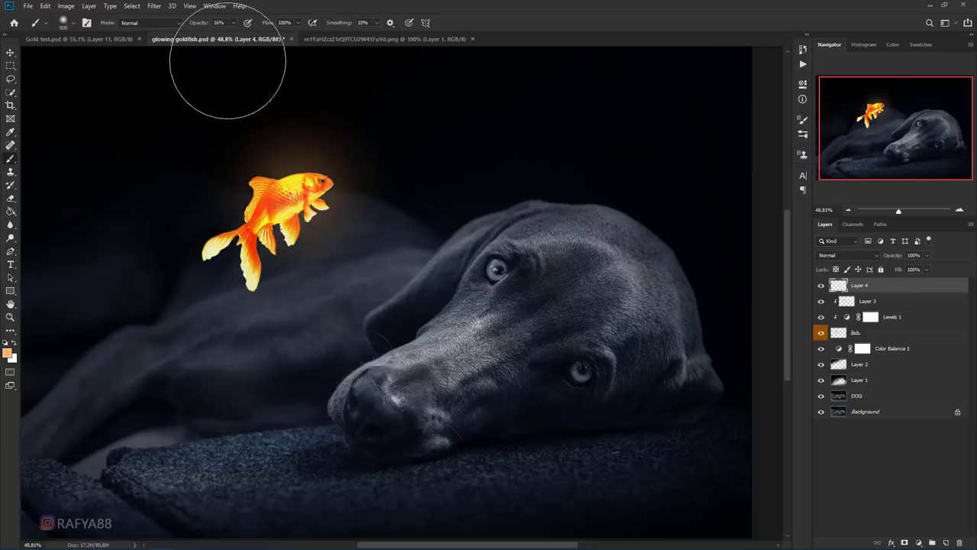
type("36")
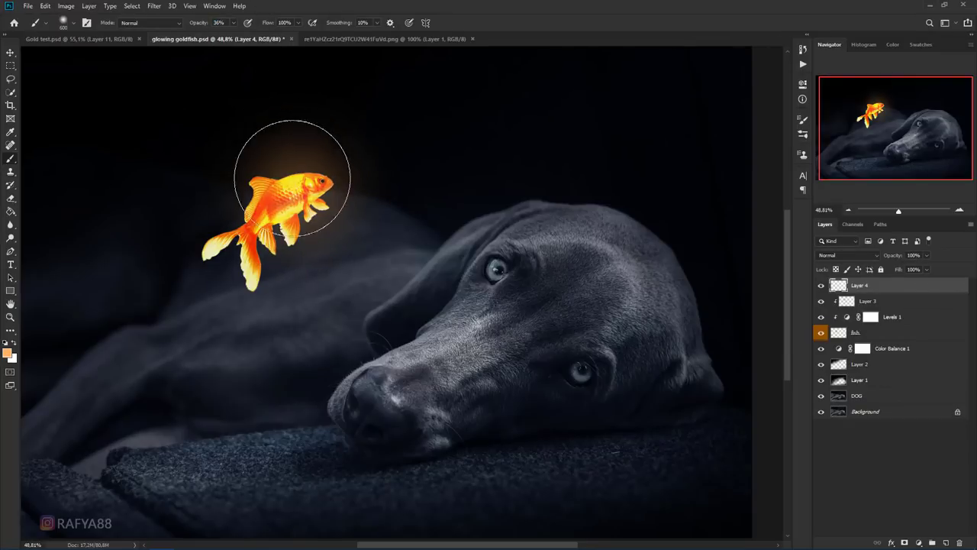
left_click(258, 237)
key("bracketright")
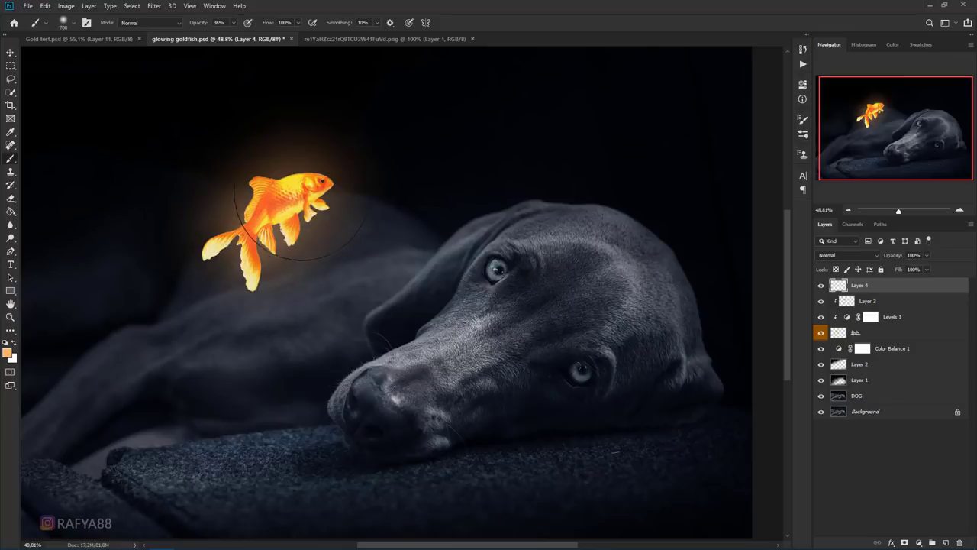
left_click(306, 194)
left_click(838, 254)
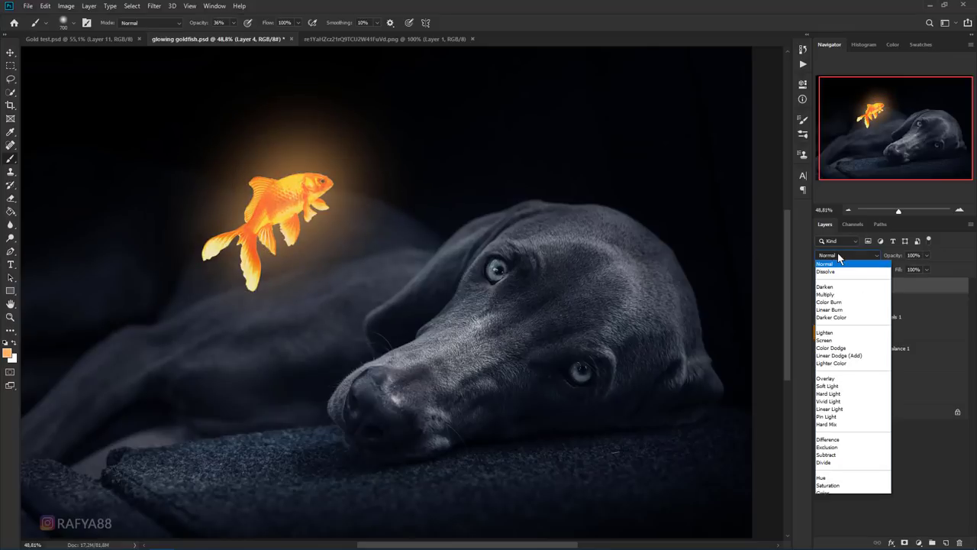
left_click(833, 340)
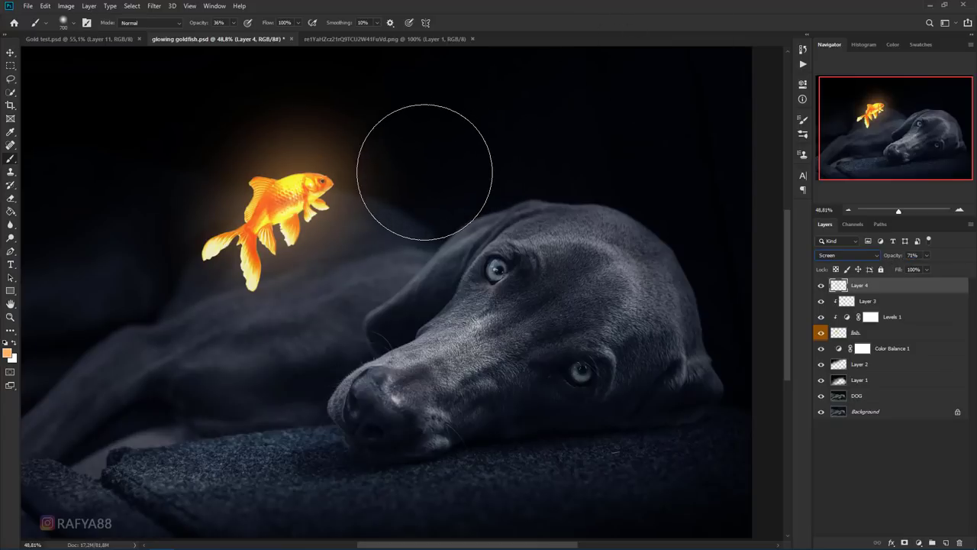
Step: Zoom out to the whole composite and adjust the brush size for detail on the fish
left_click_drag(904, 217, 898, 217)
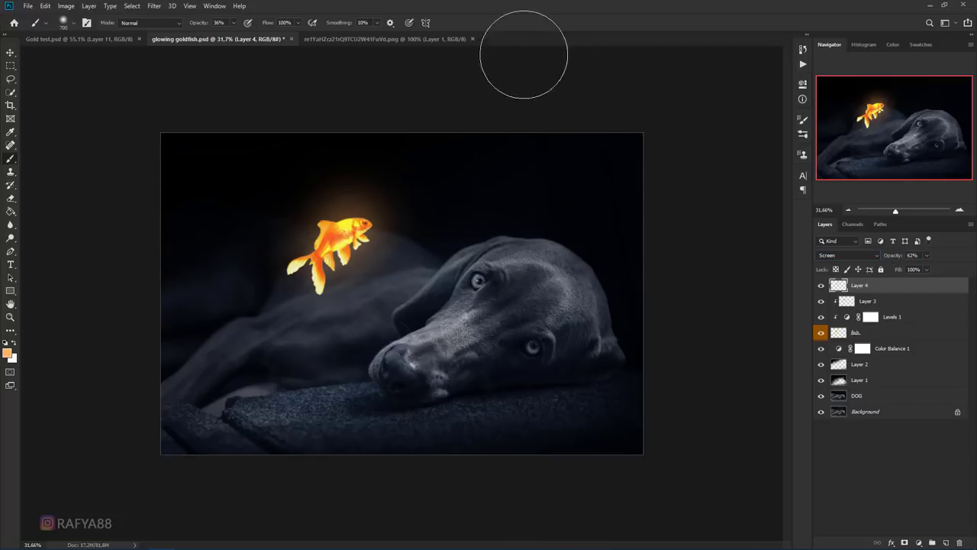
key("bracketleft")
key("bracketleft")
key("bracketleft")
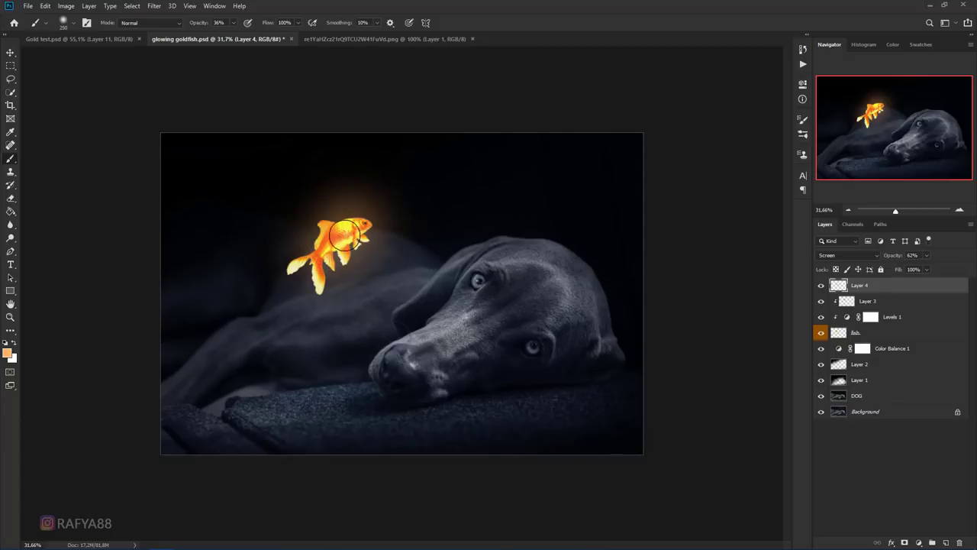
scroll(352, 226, "up", 1)
key("bracketleft")
key("bracketleft")
key("bracketleft")
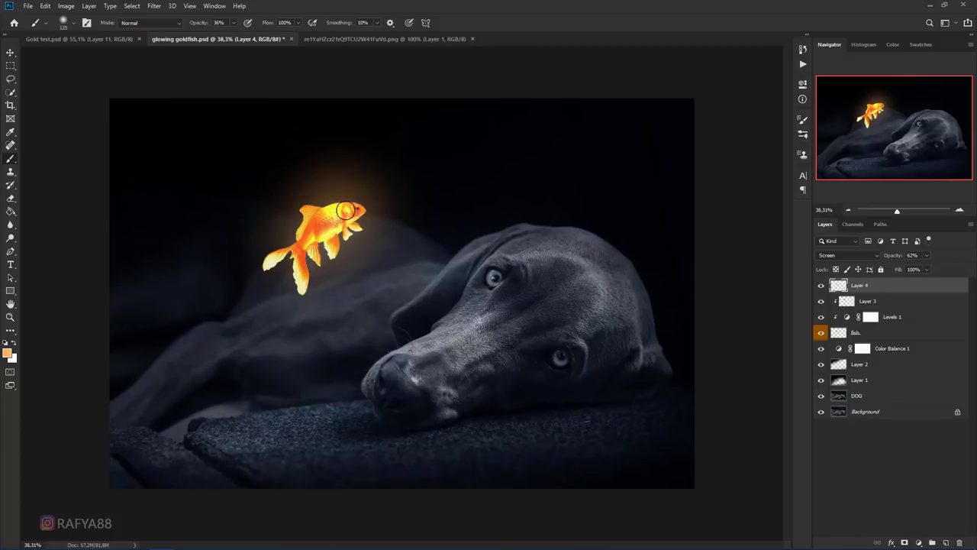
scroll(343, 212, "up", 1)
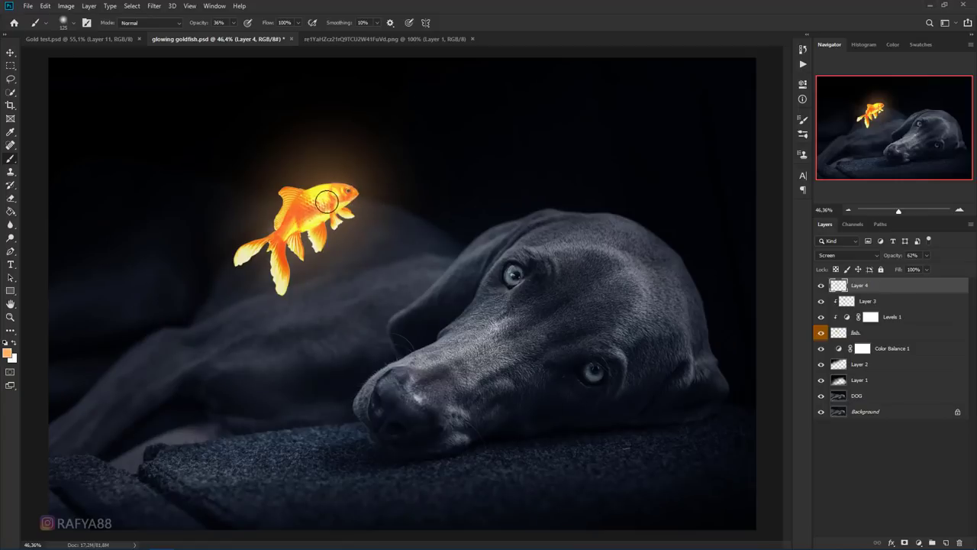
key("bracketright")
key("bracketright")
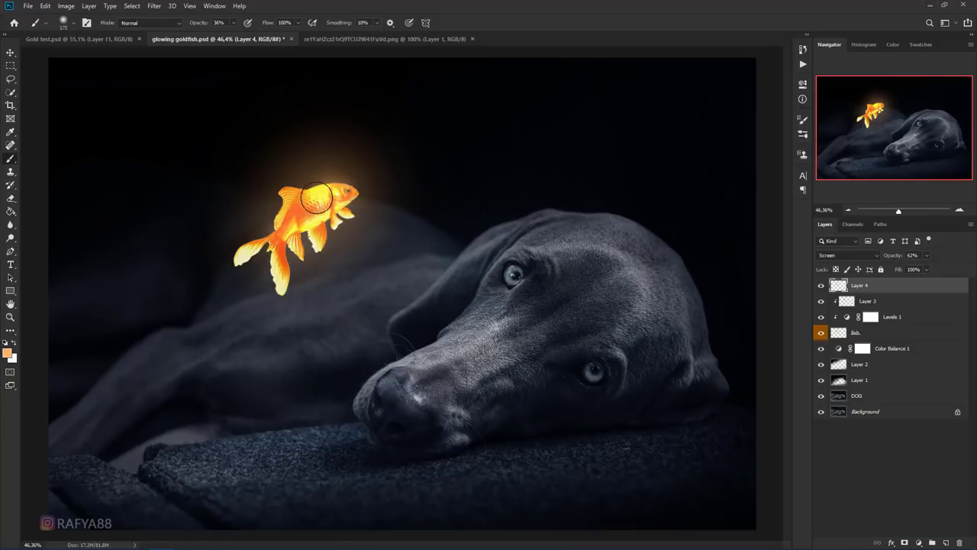
key("bracketright")
key("bracketright")
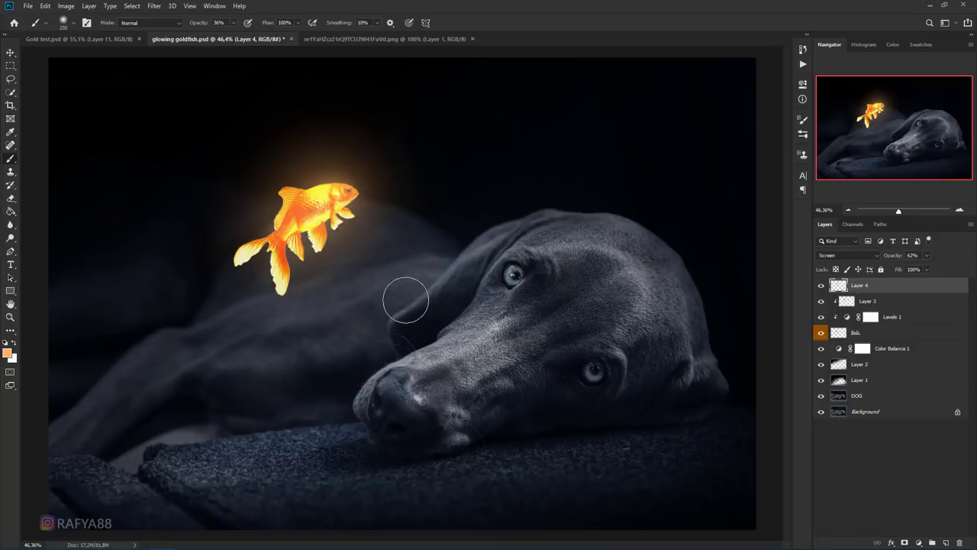
Step: Lower the goldfish glow's opacity and toggle Layer 3 and Levels 1 to compare
key("Down")
key("Down")
key("Down")
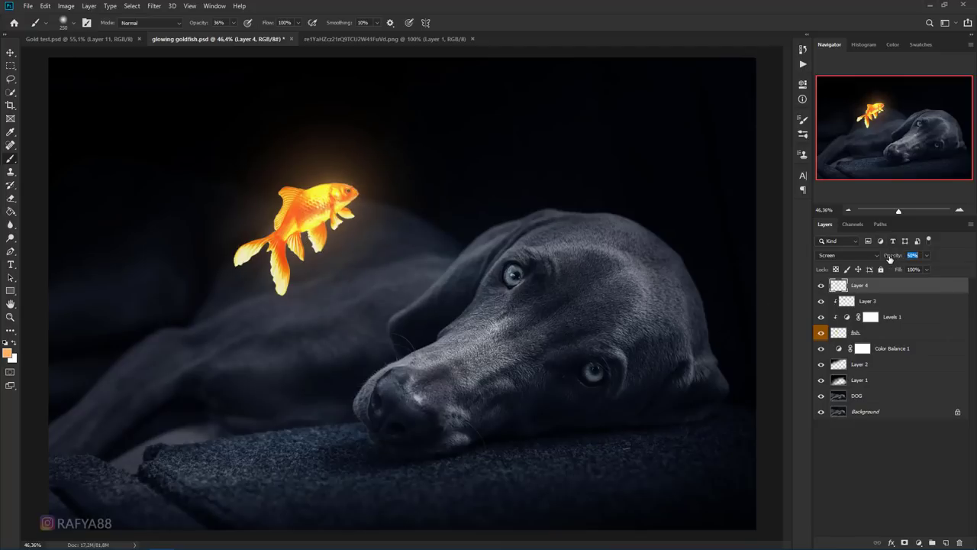
scroll(589, 262, "down", 2)
scroll(572, 251, "down", 2)
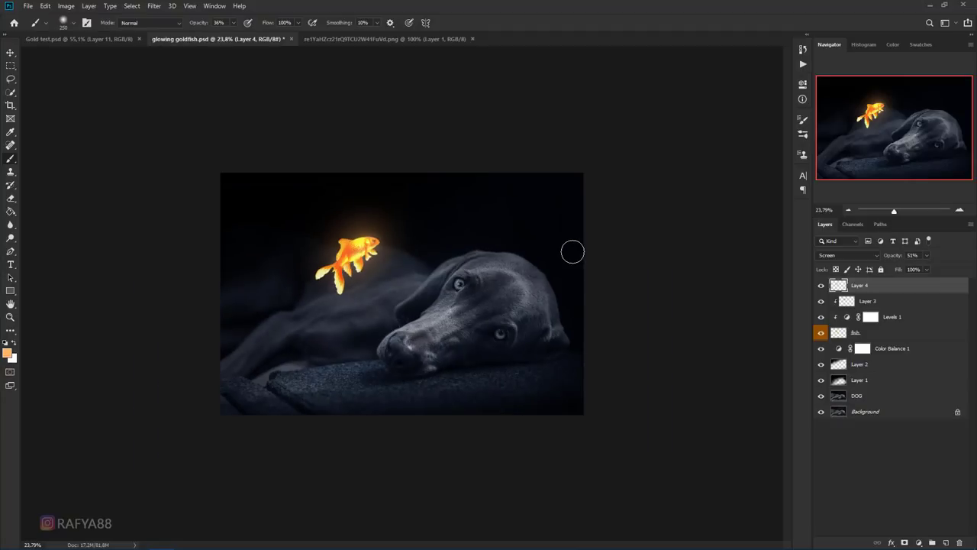
scroll(567, 246, "up", 2)
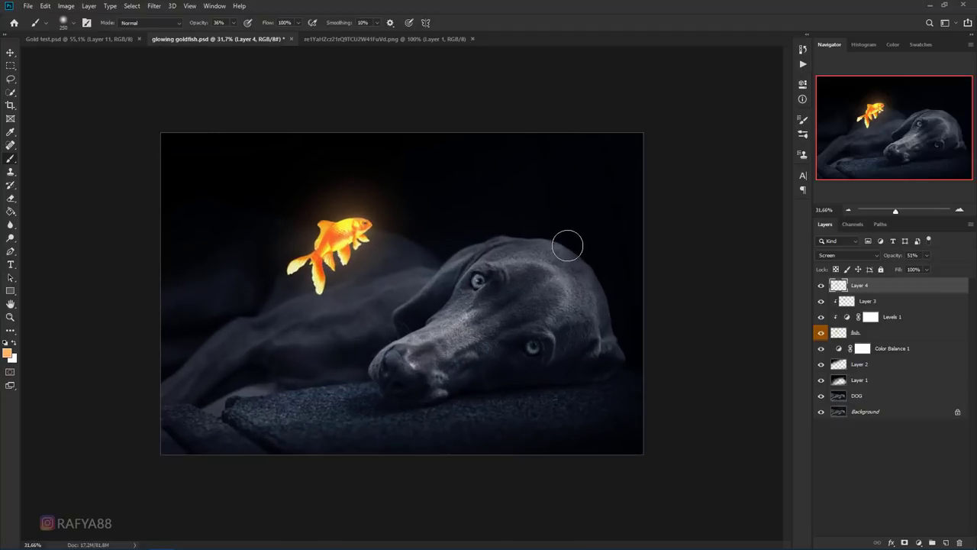
left_click(822, 300)
left_click(824, 316)
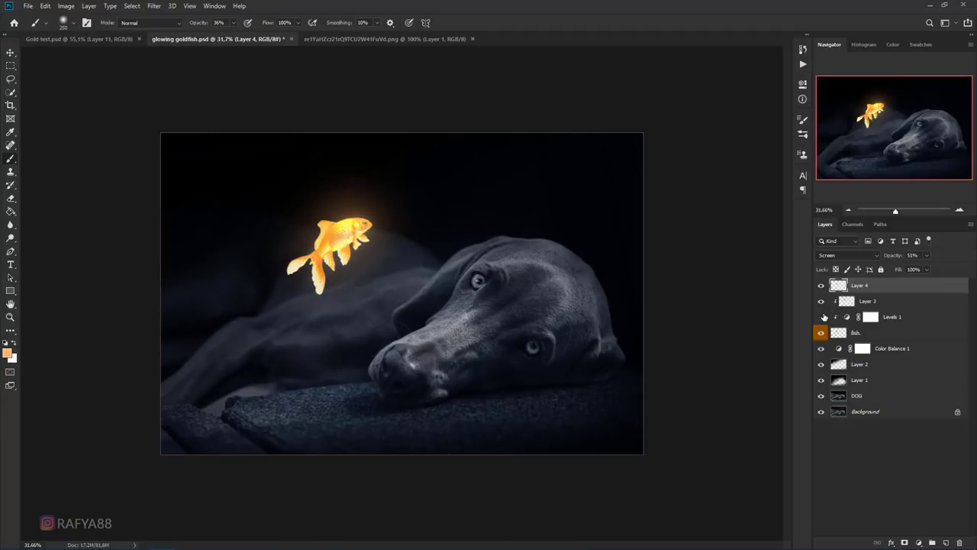
left_click(824, 316)
scroll(565, 232, "up", 1)
scroll(566, 230, "up", 1)
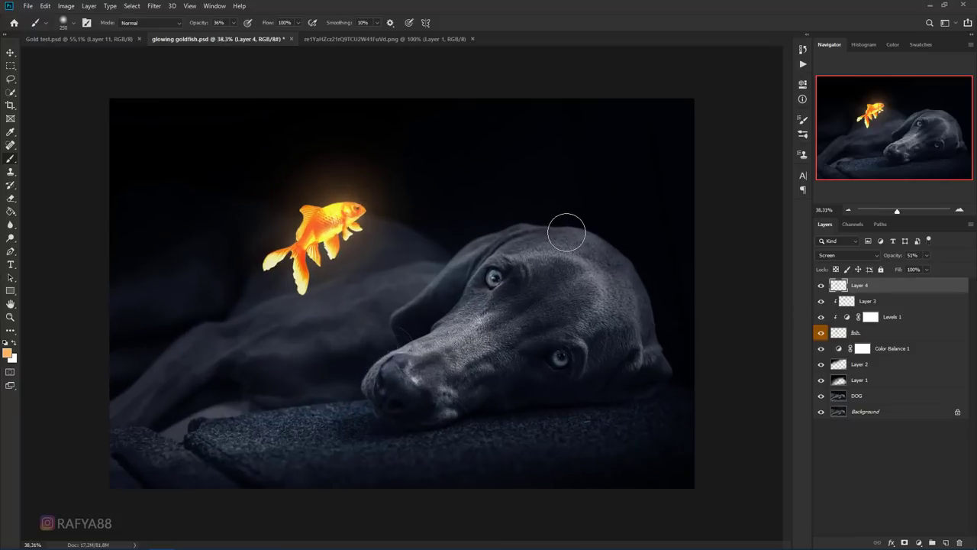
scroll(569, 230, "down", 1)
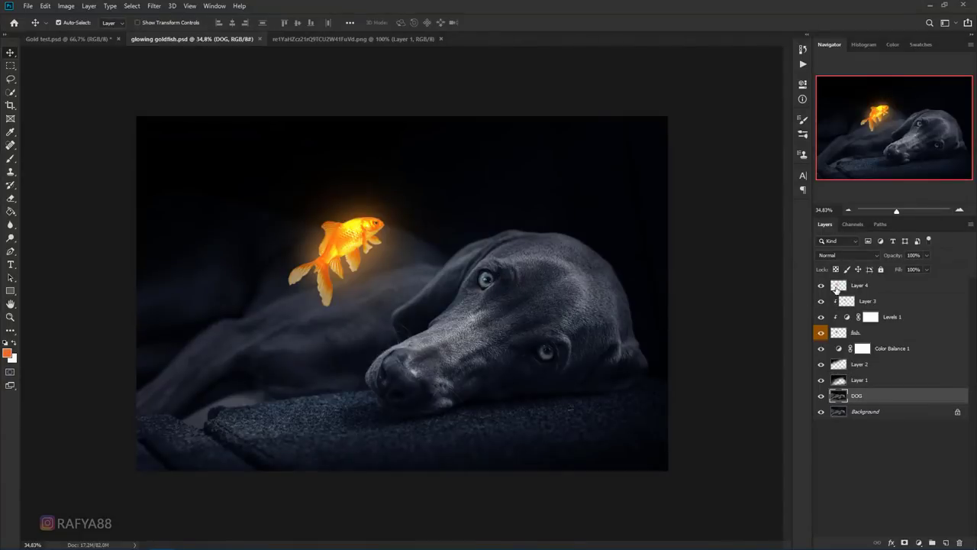
Step: Add a new empty layer above the DOG layer and zoom in on the dog's head
left_click(861, 290)
left_click(864, 395)
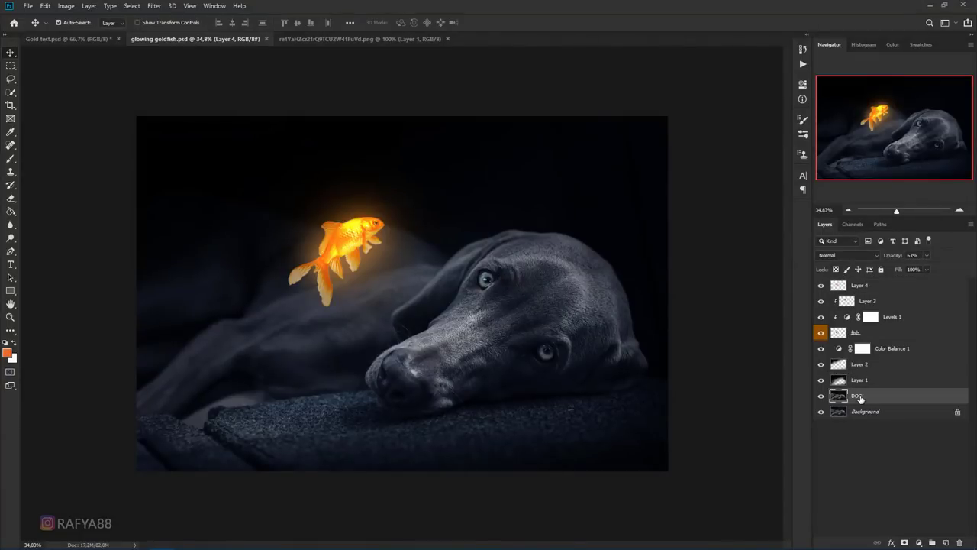
left_click(947, 543)
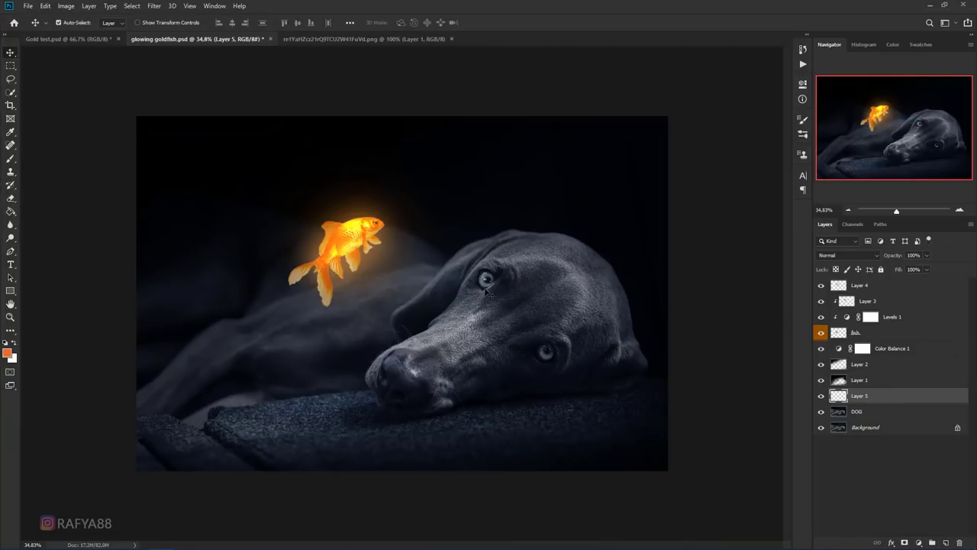
key("z")
left_click_drag(519, 335, 537, 369)
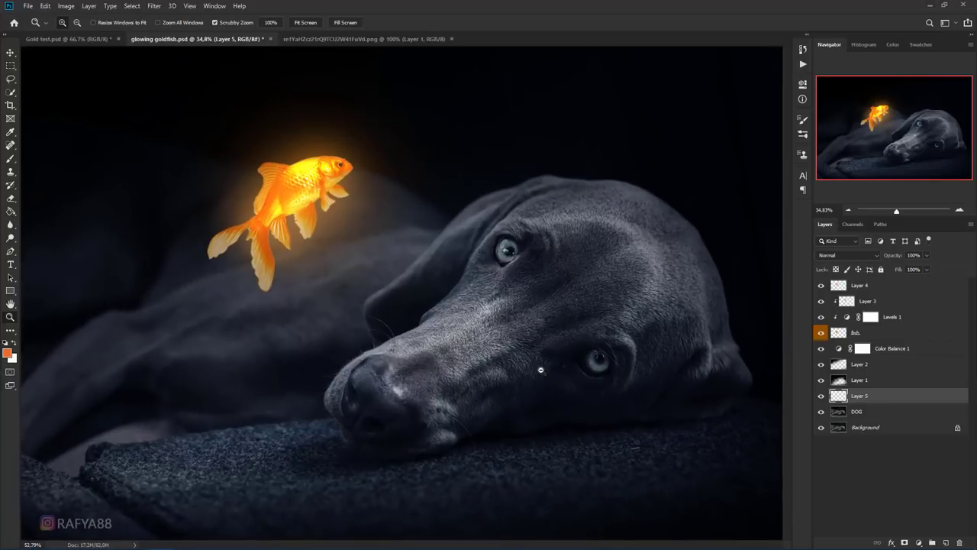
key("v")
left_click_drag(497, 323, 448, 284)
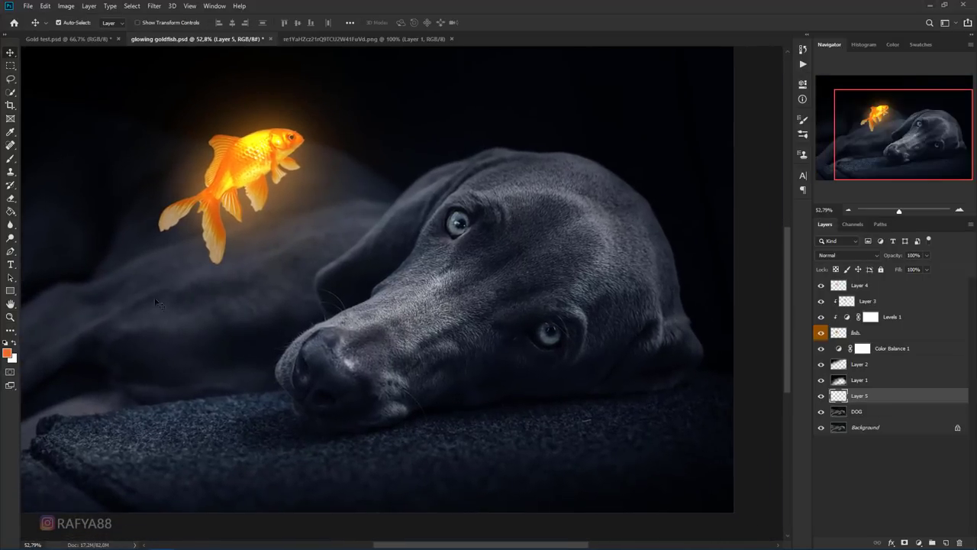
Step: Sample the goldfish's orange as foreground colour and set a 175 px Soft Round brush
left_click(7, 354)
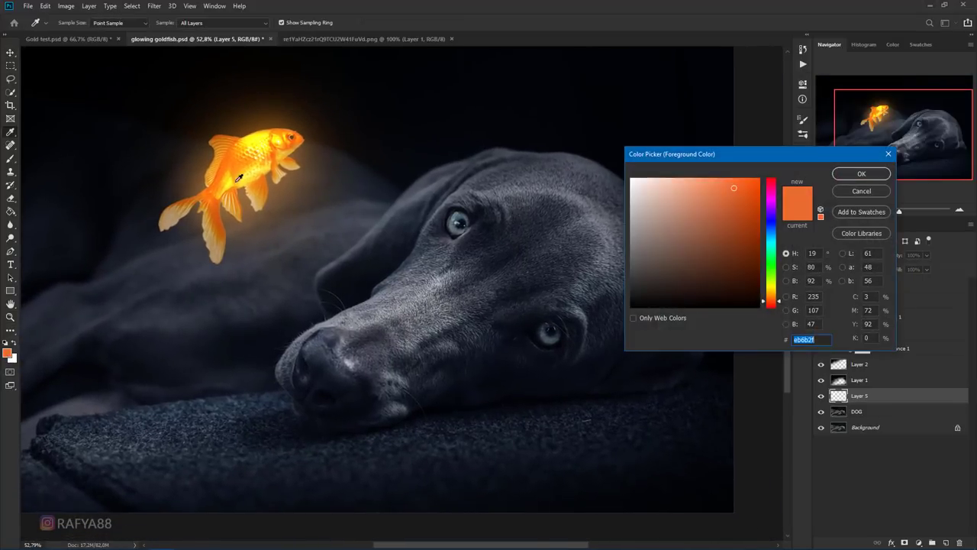
left_click(281, 127)
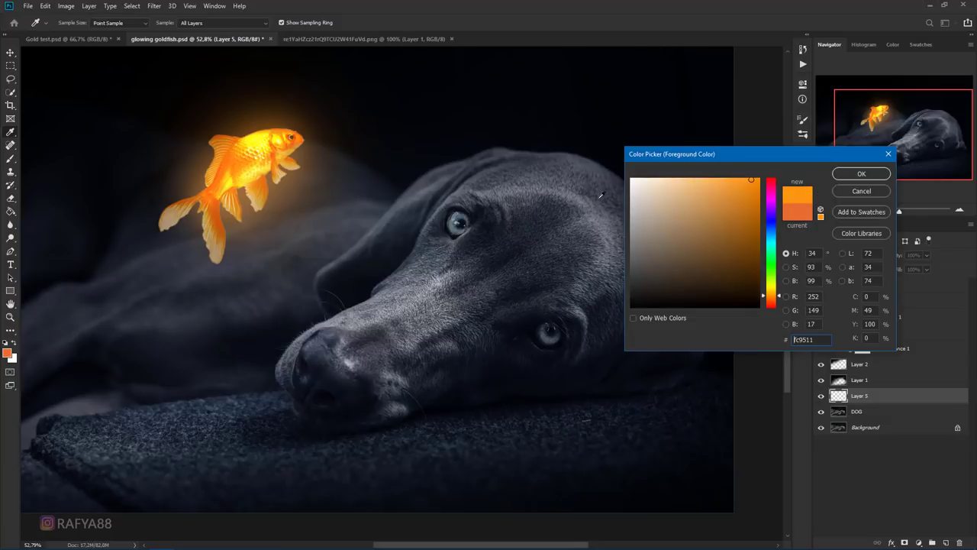
left_click(862, 174)
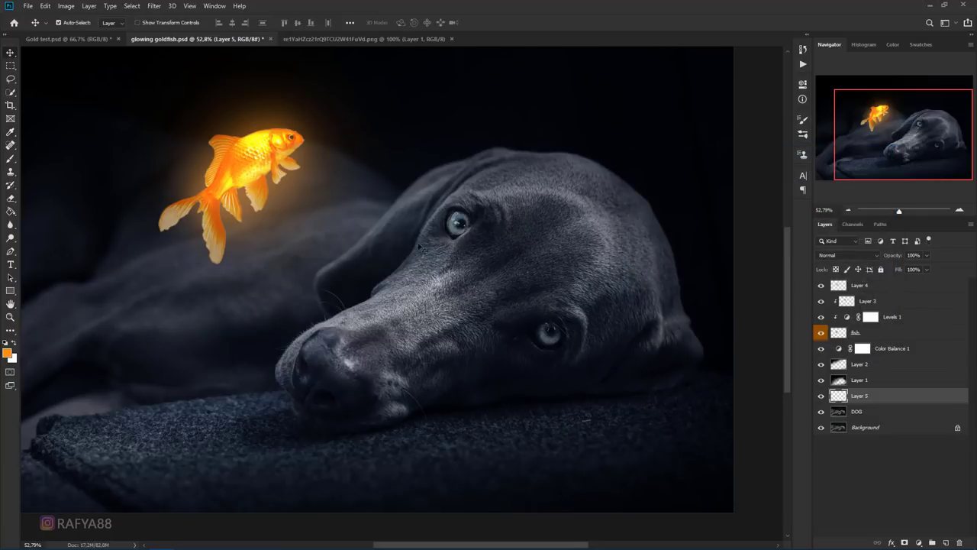
left_click(11, 160)
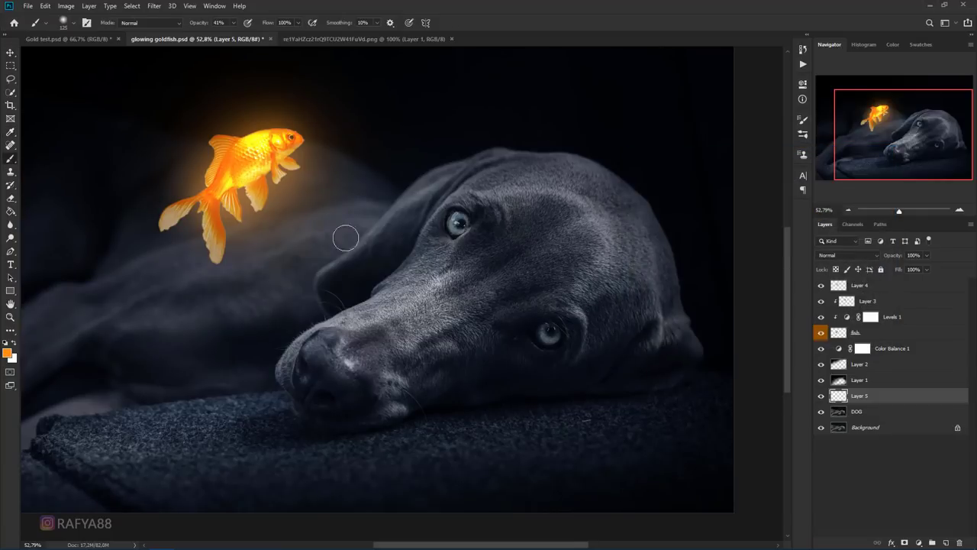
key("bracketright")
right_click(415, 221)
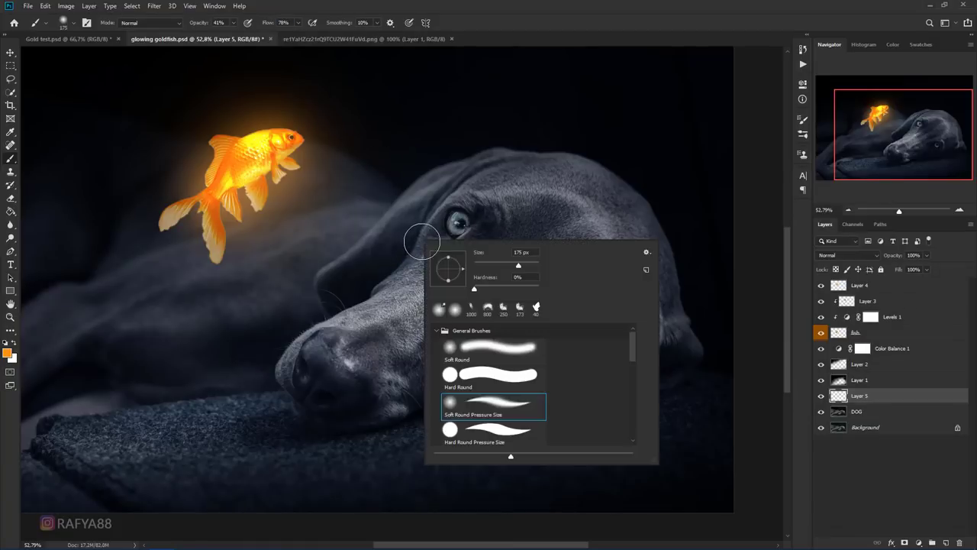
left_click(495, 353)
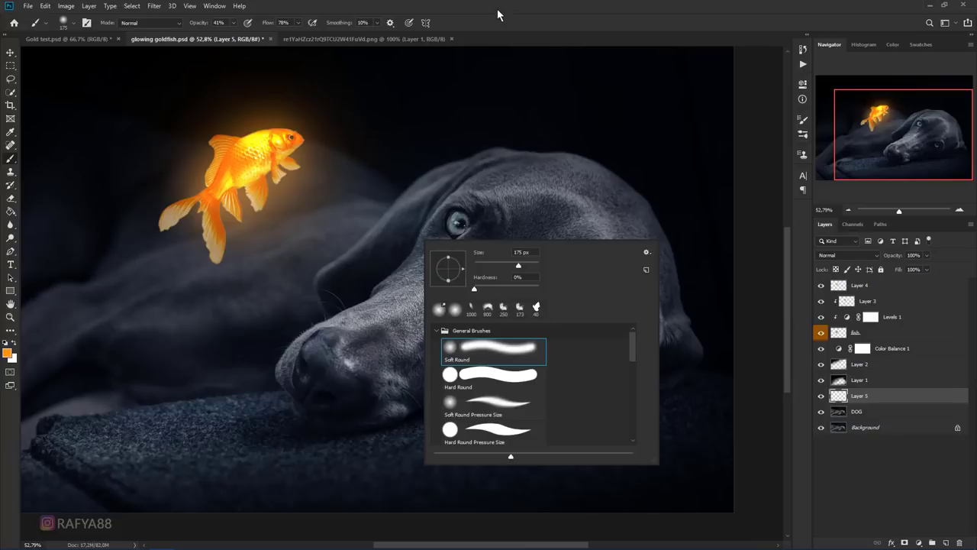
key("Return")
Step: Paint a soft orange glow across the snout and down toward the nose at 150 px
left_click_drag(424, 288, 407, 290)
key("bracketleft")
left_click_drag(367, 317, 340, 327)
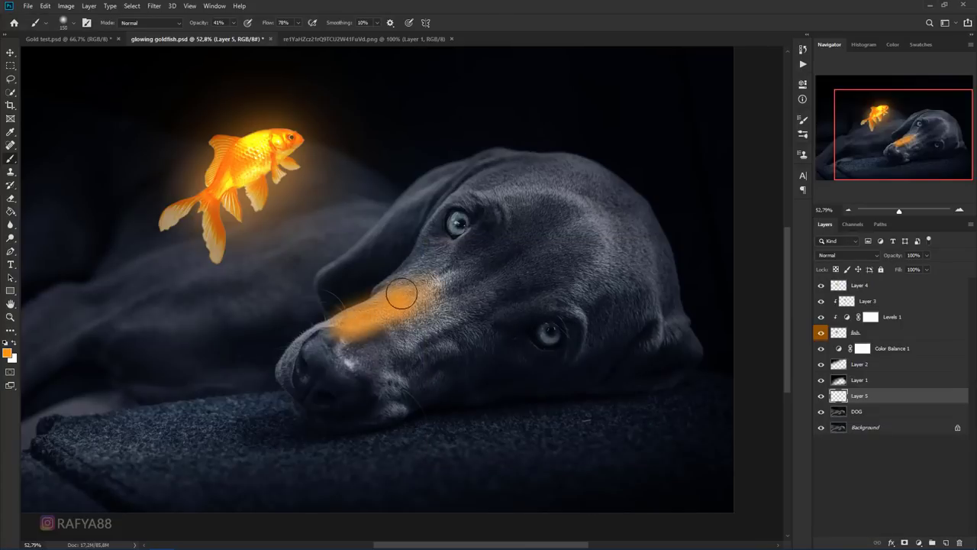
left_click(827, 256)
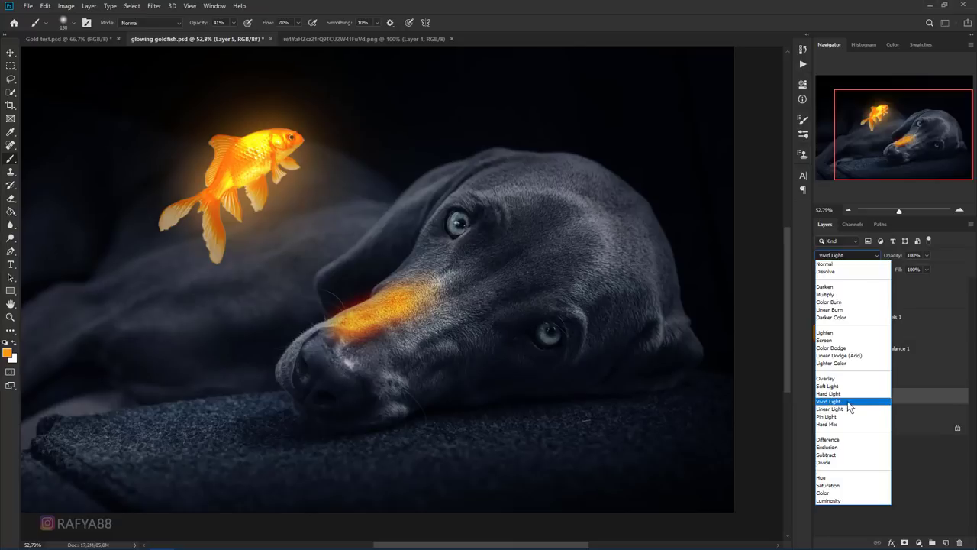
Step: Set Layer 5 to Vivid Light blend mode at 48% opacity
left_click(848, 403)
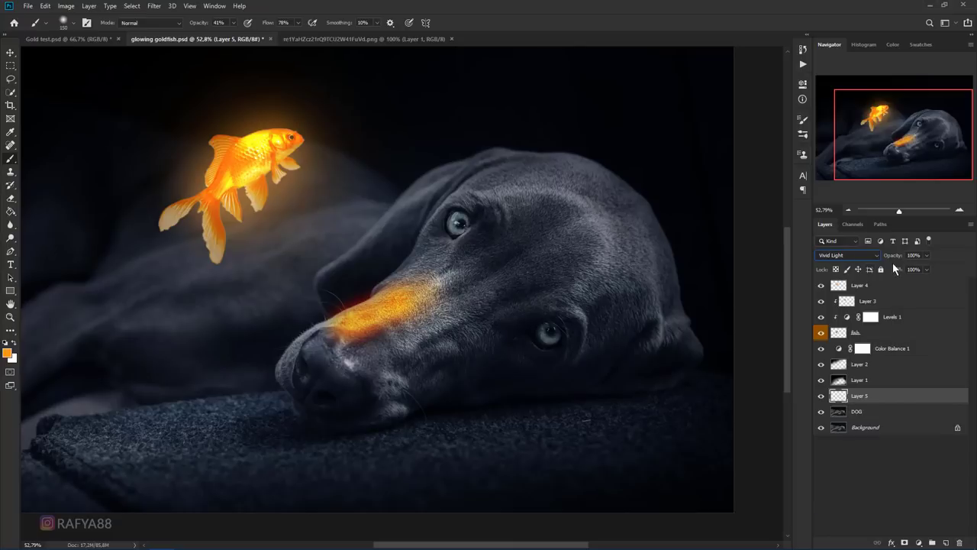
left_click_drag(897, 259, 866, 258)
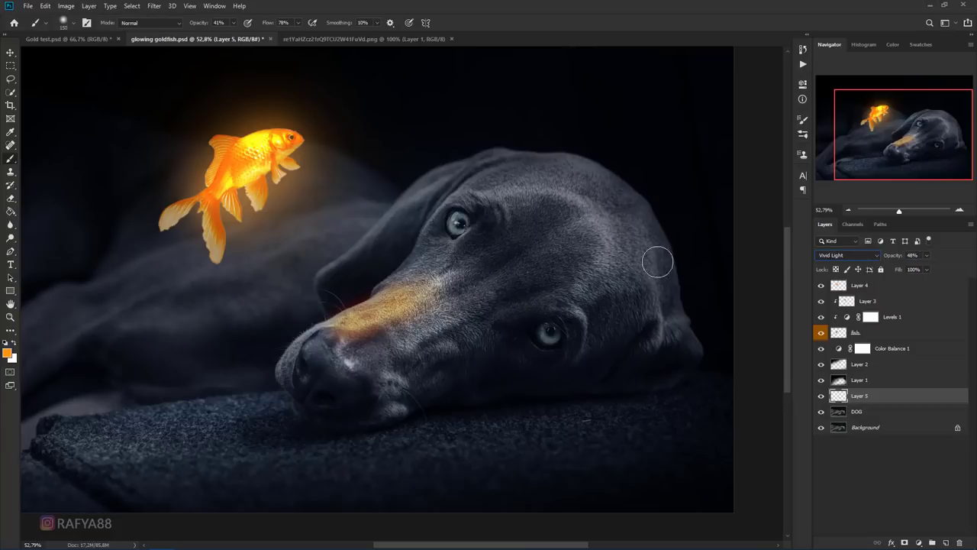
left_click_drag(417, 279, 433, 249)
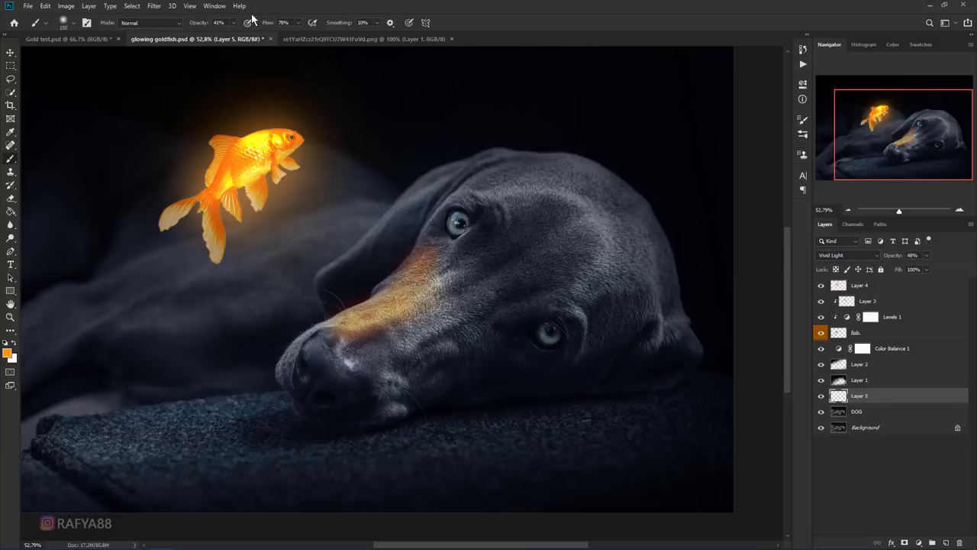
Step: With brush opacity 15% and flow 61%, paint faint glow below the dog's left eye
left_click_drag(197, 26, 187, 26)
left_click_drag(271, 25, 262, 25)
key("bracketleft")
left_click_drag(449, 204, 429, 243)
key("bracketright")
left_click_drag(515, 217, 493, 244)
key("bracketleft")
key("bracketleft")
key("bracketleft")
Step: Paint orange-red glow over the nose, across the forehead and on the snout
left_click(313, 338)
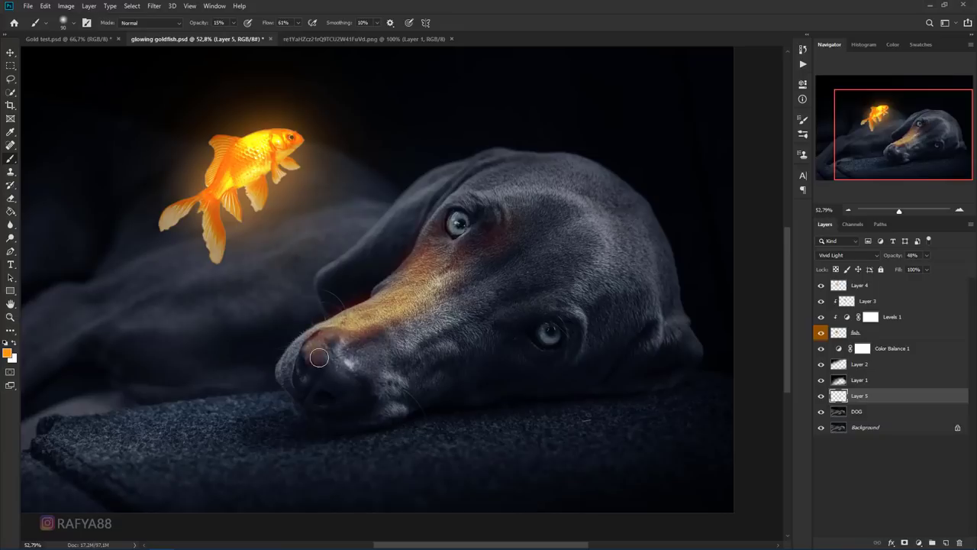
mouse_move(317, 349)
left_mouse_down()
mouse_move(290, 358)
mouse_move(310, 353)
mouse_move(370, 379)
left_mouse_up()
key("bracketright")
key("bracketright")
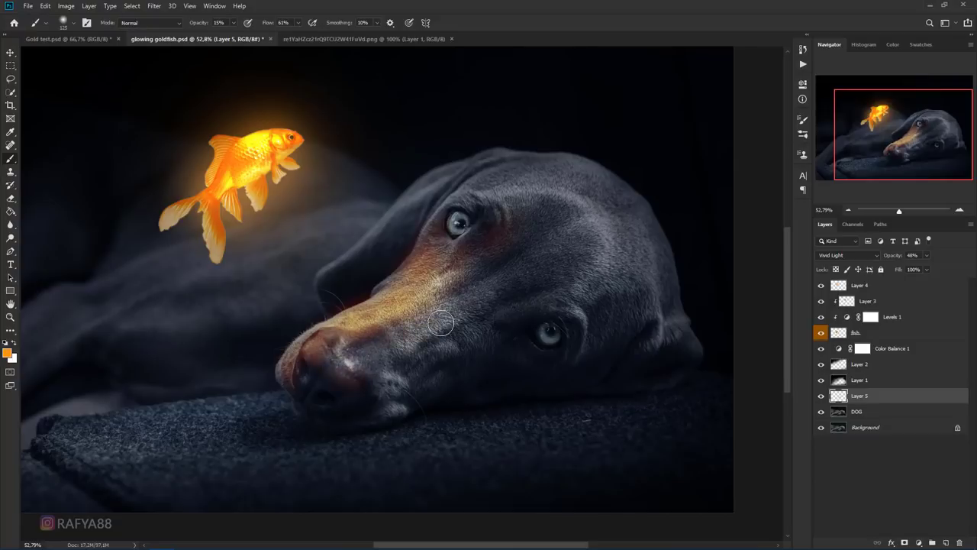
key("bracketright")
key("bracketright")
mouse_move(538, 263)
left_mouse_down()
mouse_move(515, 240)
mouse_move(541, 280)
mouse_move(558, 249)
mouse_move(490, 296)
left_mouse_up()
key("bracketright")
mouse_move(524, 207)
left_mouse_down()
mouse_move(523, 192)
mouse_move(560, 235)
left_mouse_up()
key("bracketleft")
key("bracketleft")
key("bracketleft")
key("bracketleft")
key("bracketleft")
left_click_drag(399, 260, 382, 288)
Step: Drop brush opacity to 13% and paint faint warm light near the dog's neck
key("bracketright")
key("bracketright")
key("bracketright")
key("1")
key("3")
key("bracketright")
key("bracketright")
key("bracketright")
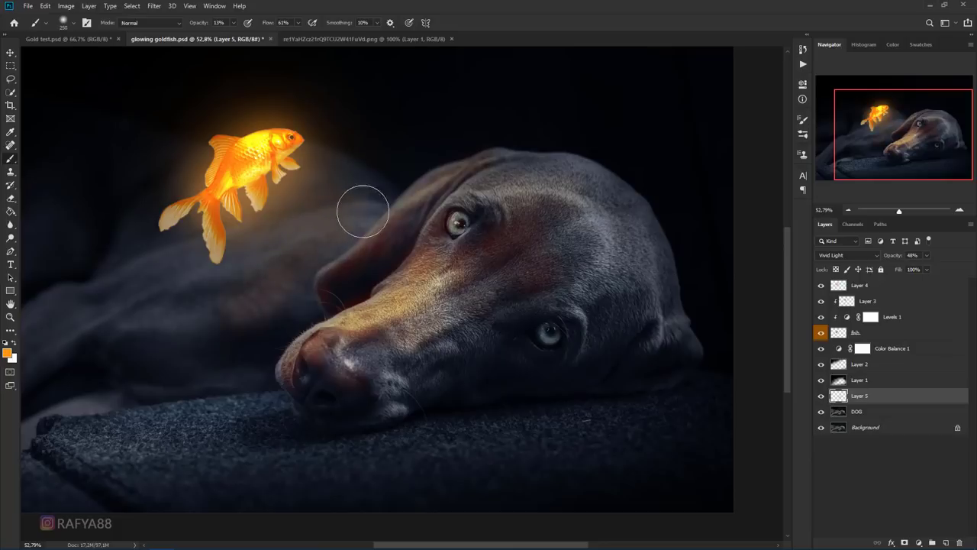
left_click_drag(231, 343, 258, 283)
key("bracketright")
key("bracketright")
key("bracketleft")
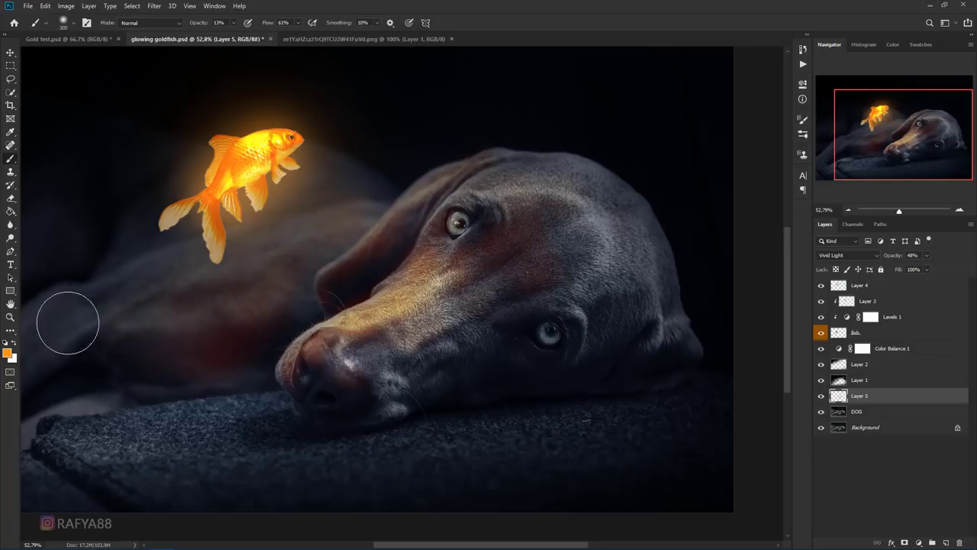
left_click_drag(68, 323, 236, 233)
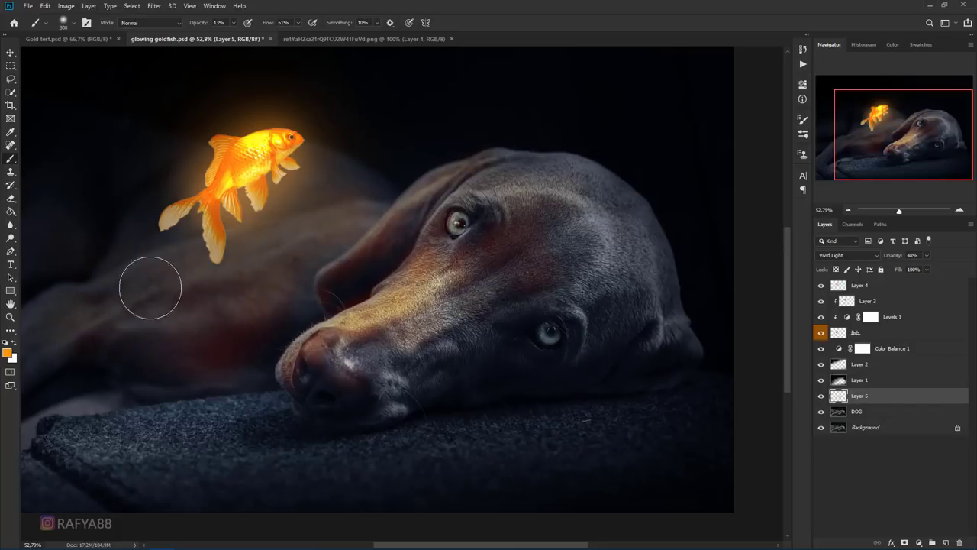
left_click(269, 325)
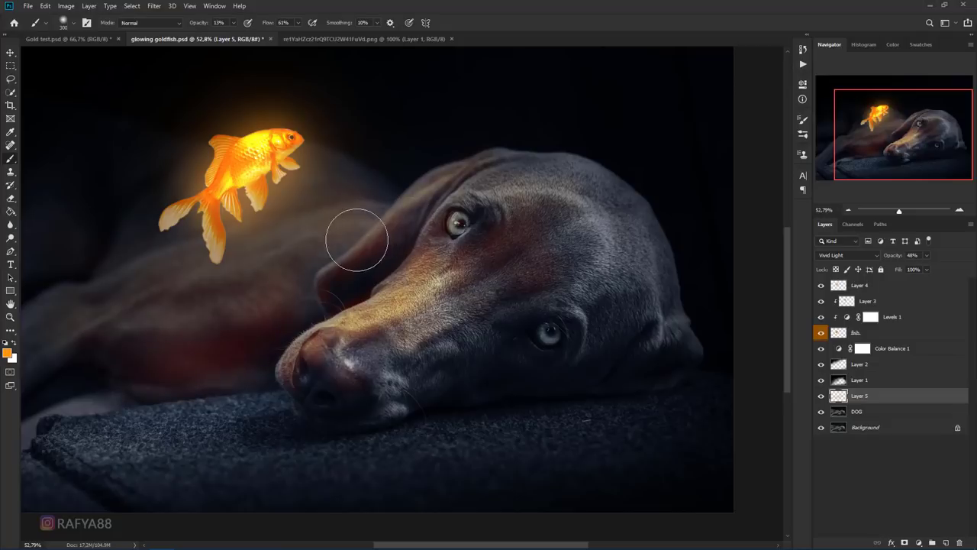
Step: Paint warm light on the blanket and the dog's leg, undoing the last stroke
left_click_drag(248, 269, 336, 181)
key("bracketright")
key("bracketright")
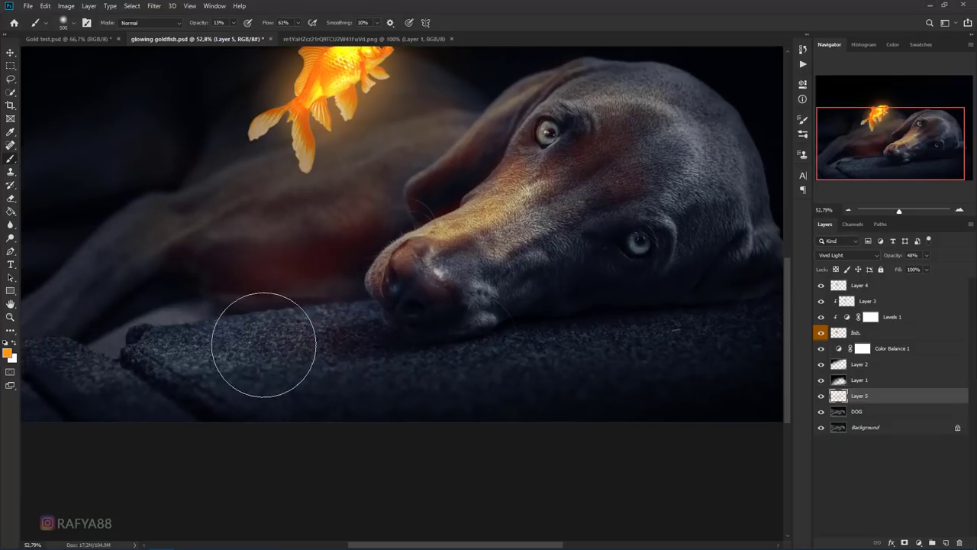
left_click_drag(264, 344, 219, 365)
left_click_drag(310, 283, 373, 247)
key("bracketleft")
key("bracketleft")
key("bracketleft")
key("bracketleft")
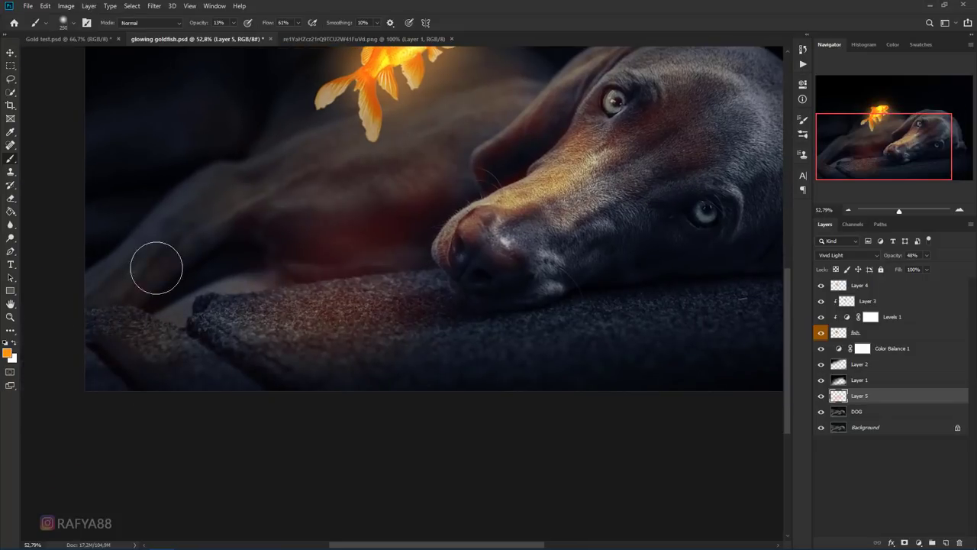
key("bracketleft")
key("bracketleft")
left_click_drag(170, 247, 295, 188)
key("bracketright")
key("bracketright")
key("bracketright")
left_click_drag(649, 272, 465, 272)
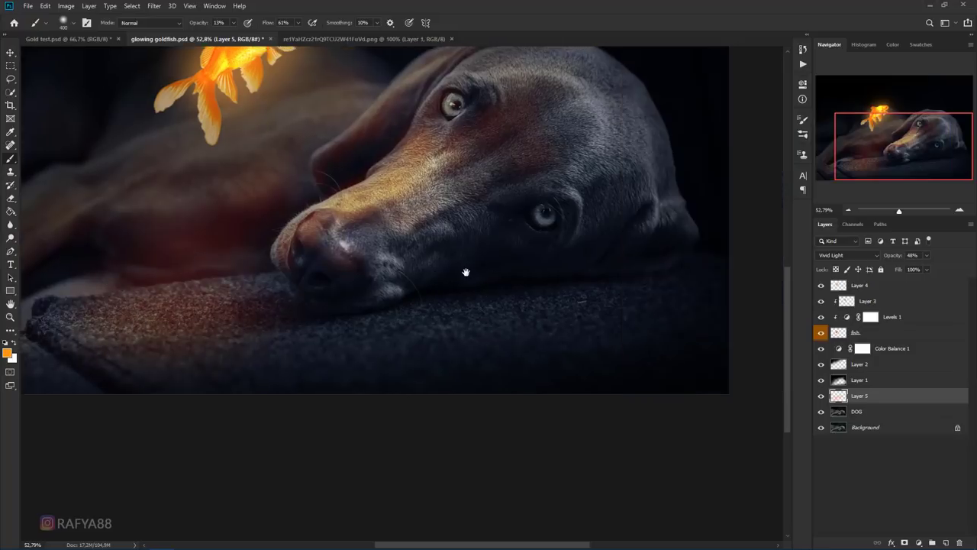
key("ctrl+z")
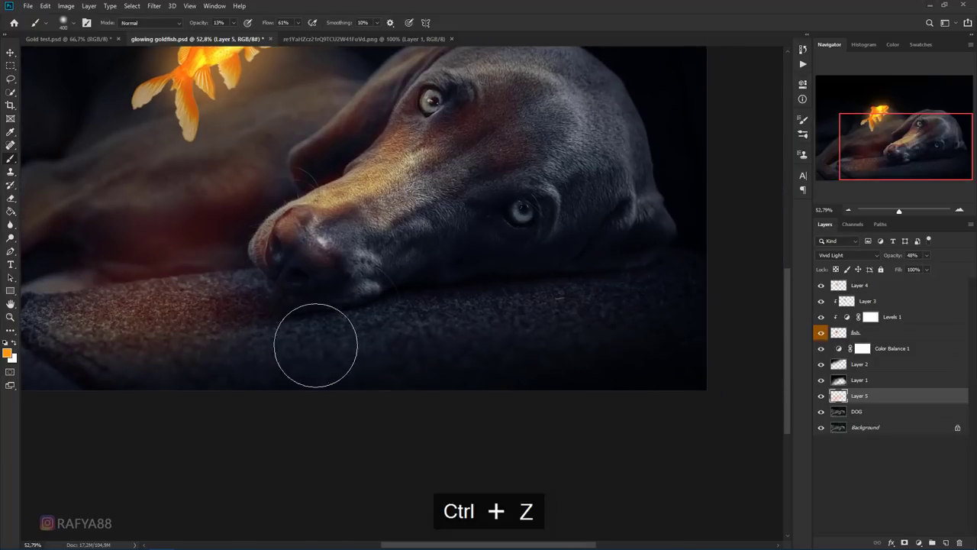
Step: Undo another stroke and recentre the view on the dog and goldfish
left_click_drag(333, 222, 358, 316)
key("bracketleft")
key("bracketleft")
key("bracketleft")
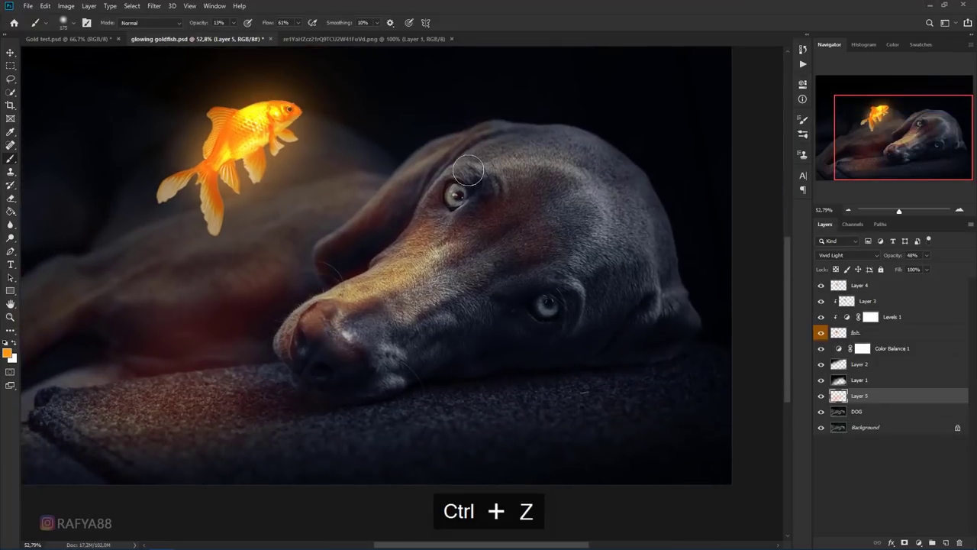
key("bracketleft")
key("bracketleft")
key("bracketleft")
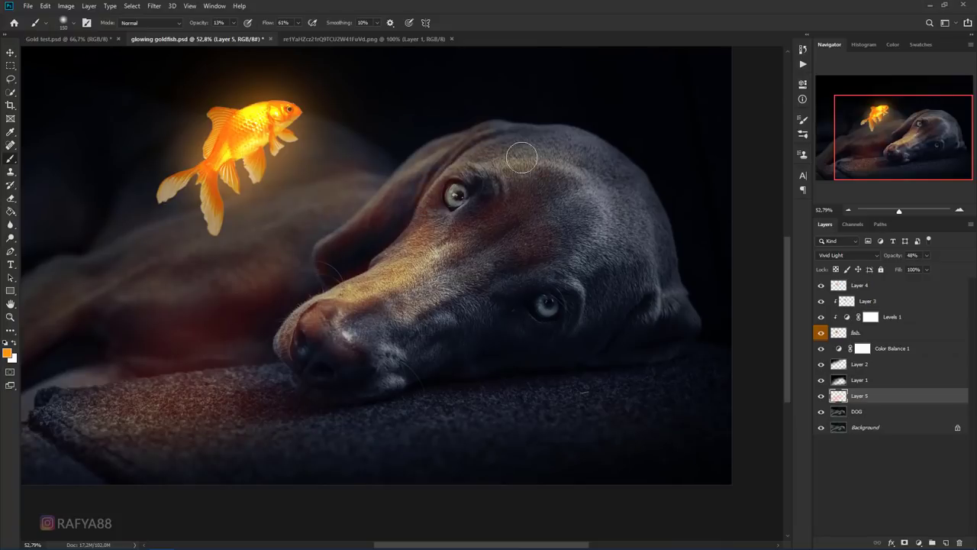
key("bracketright")
key("bracketright")
key("bracketright")
key("bracketleft")
key("bracketleft")
key("bracketleft")
key("ctrl+z")
mouse_move(416, 280)
left_mouse_down()
mouse_move(523, 246)
mouse_move(512, 310)
left_mouse_up()
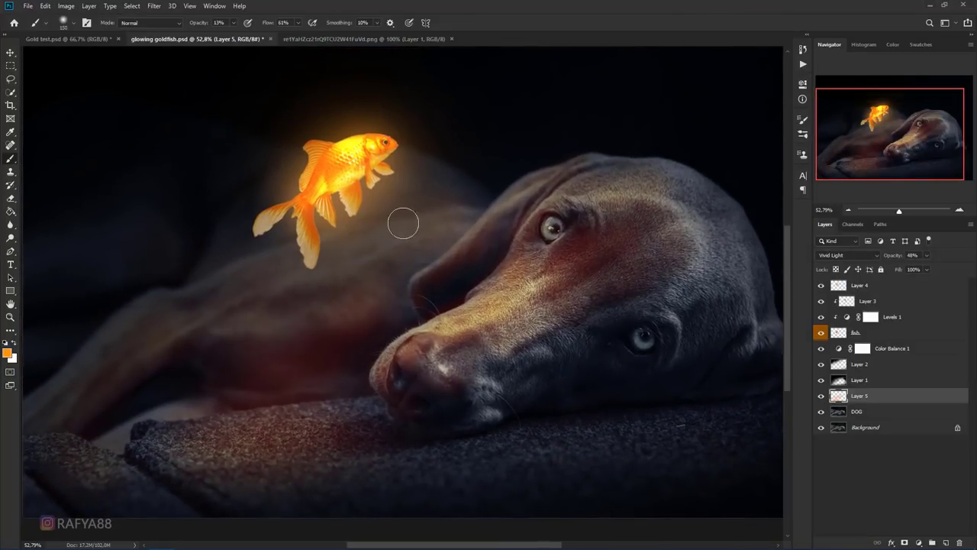
left_click(11, 198)
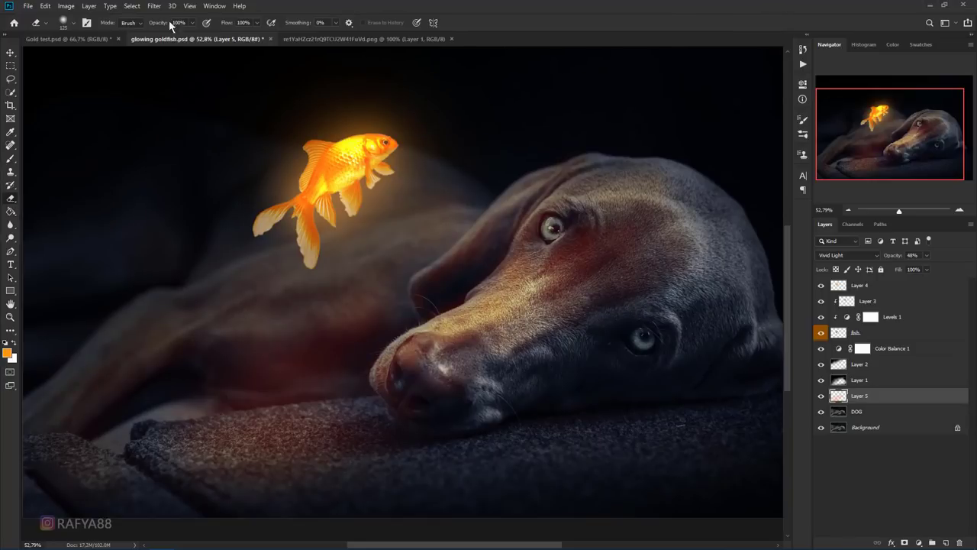
left_click_drag(171, 23, 158, 23)
mouse_move(226, 23)
left_mouse_down()
mouse_move(207, 23)
mouse_move(218, 25)
left_mouse_up()
key("bracketright")
key("bracketright")
key("bracketright")
key("bracketright")
key("bracketright")
key("bracketright")
left_click_drag(159, 23, 150, 28)
key("bracketleft")
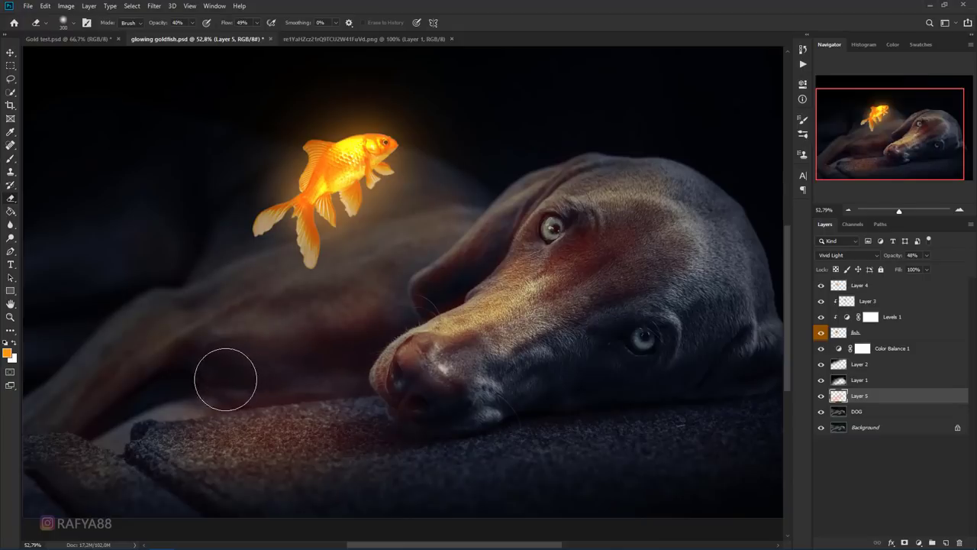
key("bracketleft")
key("bracketleft")
key("bracketleft")
left_click(11, 158)
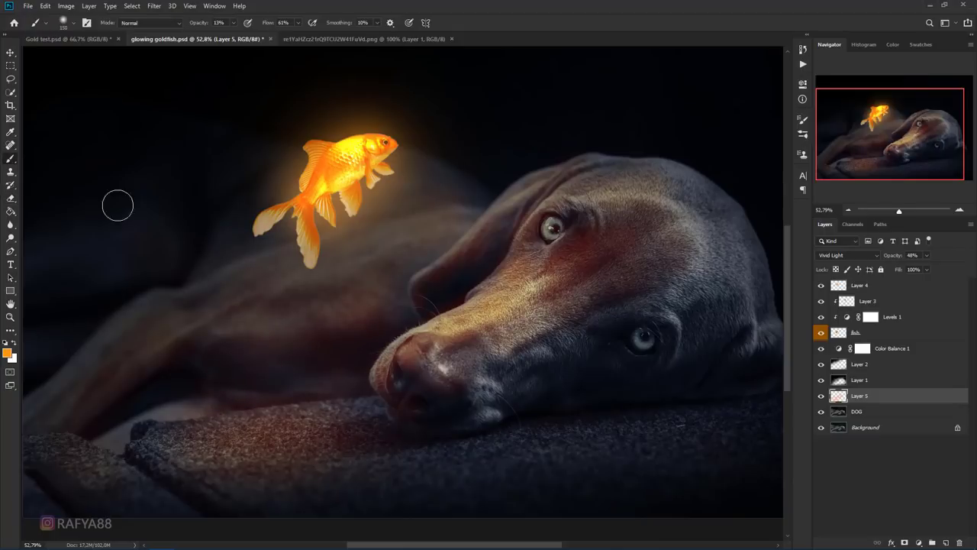
key("bracketleft")
key("bracketleft")
key("bracketleft")
mouse_move(441, 222)
left_mouse_down()
mouse_move(425, 238)
mouse_move(421, 192)
left_mouse_up()
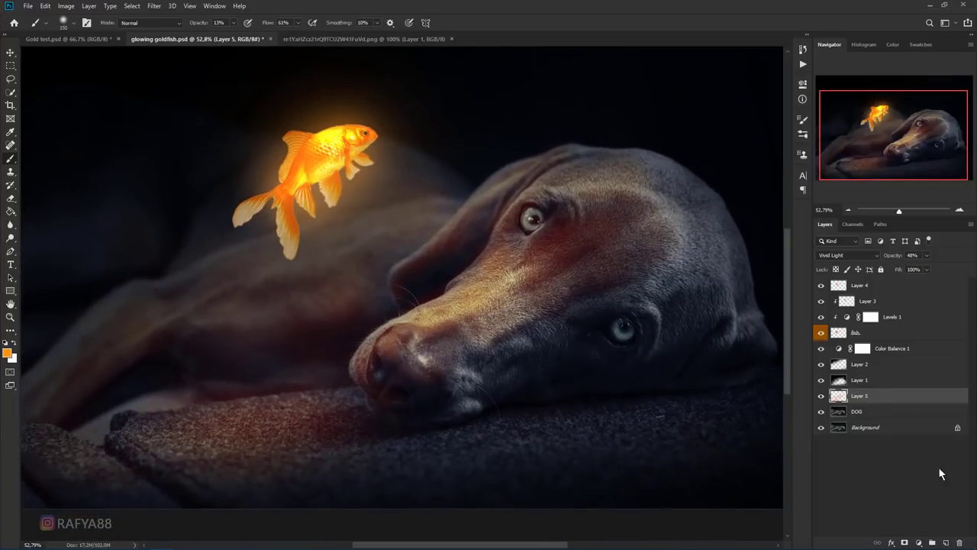
Step: Add Layer 6, zoom in on the dog's face and set foreground to light orange #ffcf92
left_click(945, 542)
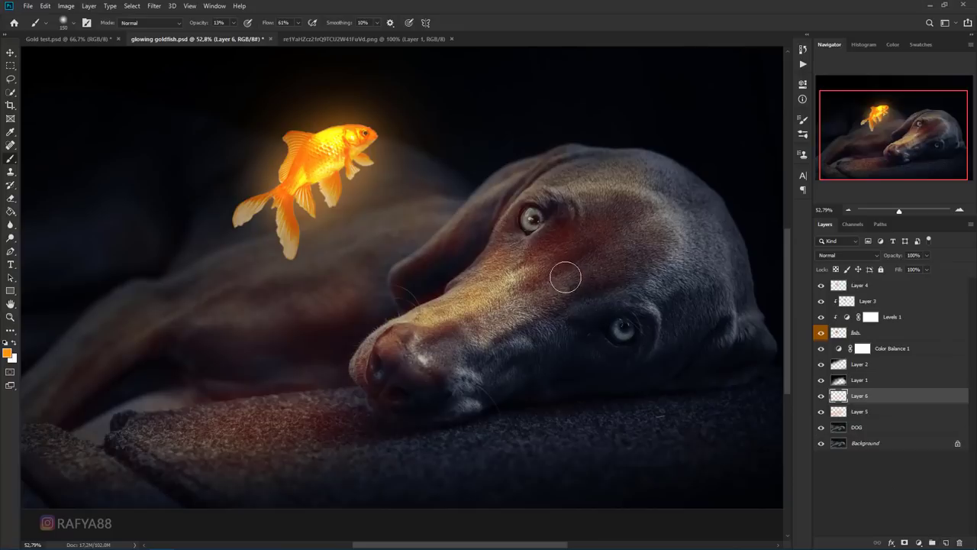
key("z")
left_click_drag(559, 285, 570, 333)
key("b")
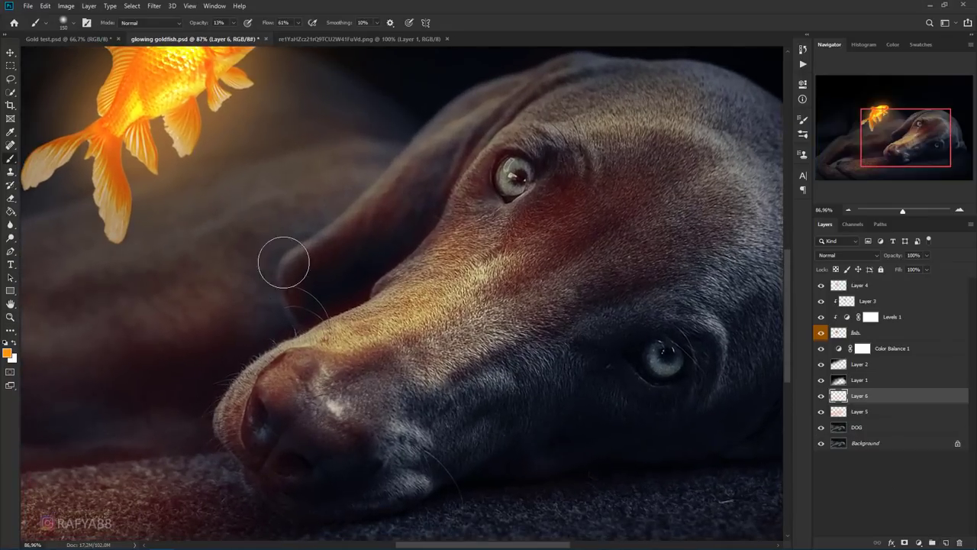
left_click(9, 353)
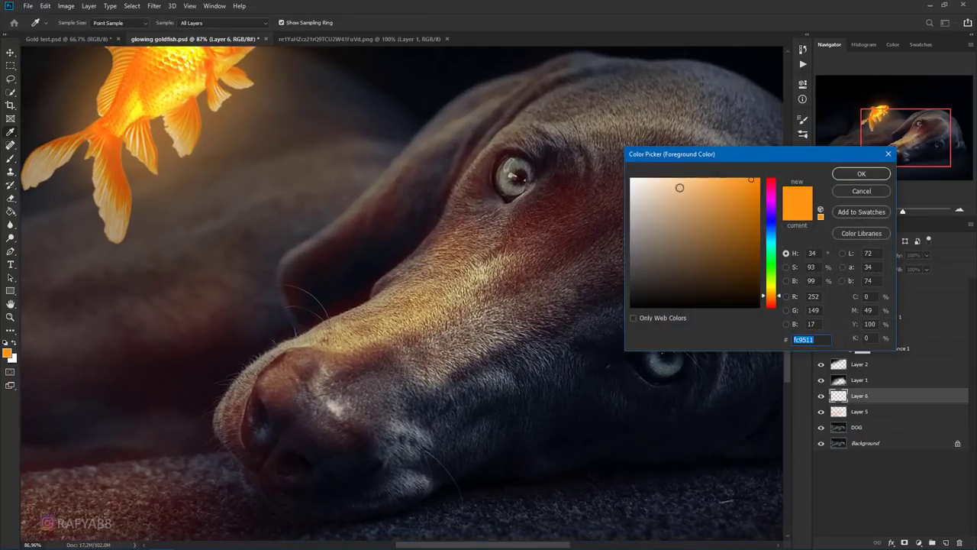
left_click(688, 177)
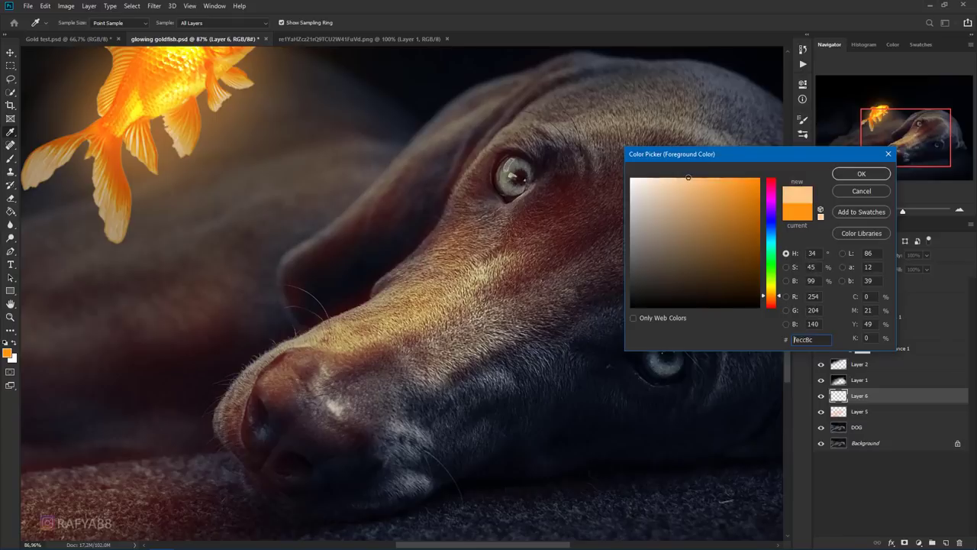
left_click(864, 174)
Step: Set Layer 6 to Color Dodge and choose a smaller Soft Round Pressure Size brush
left_click(833, 254)
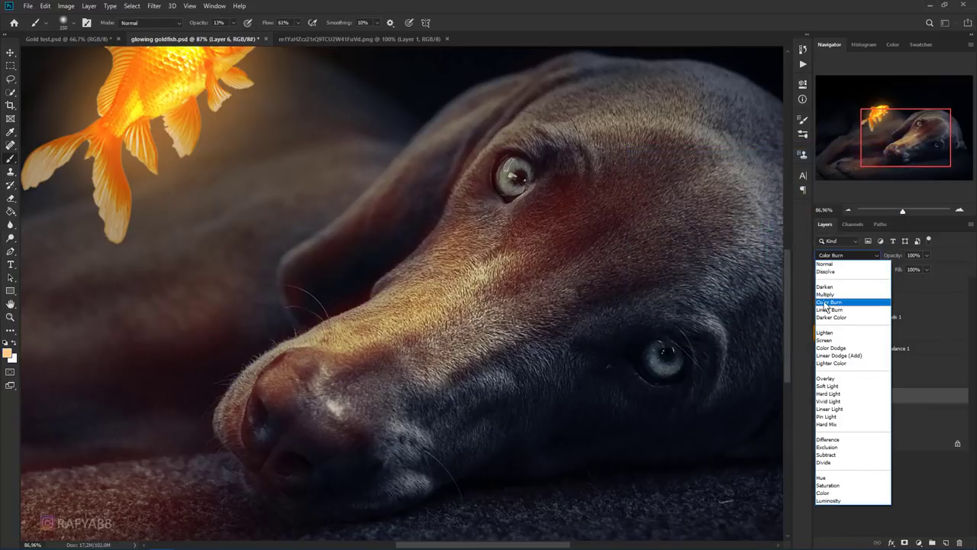
left_click(852, 349)
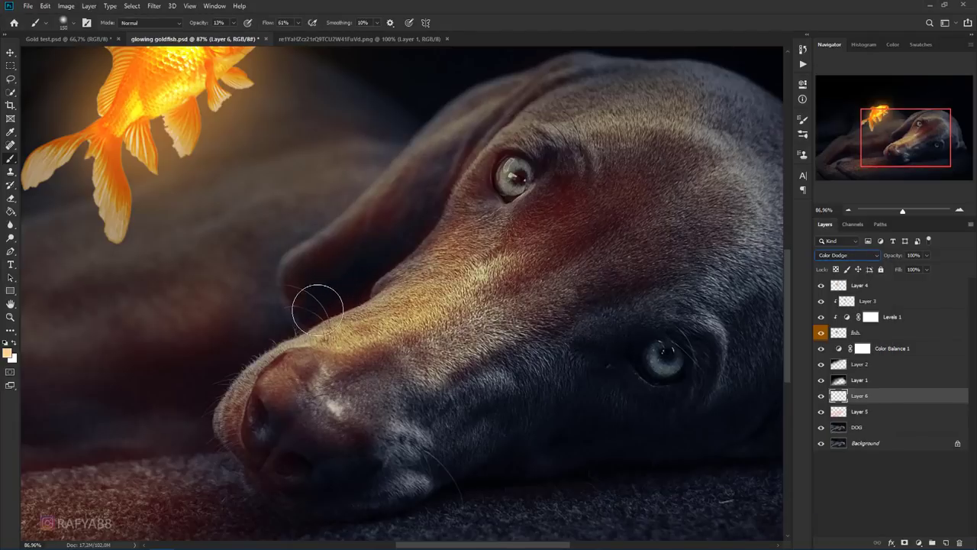
right_click(311, 230)
left_click_drag(411, 264, 394, 267)
left_click(404, 401)
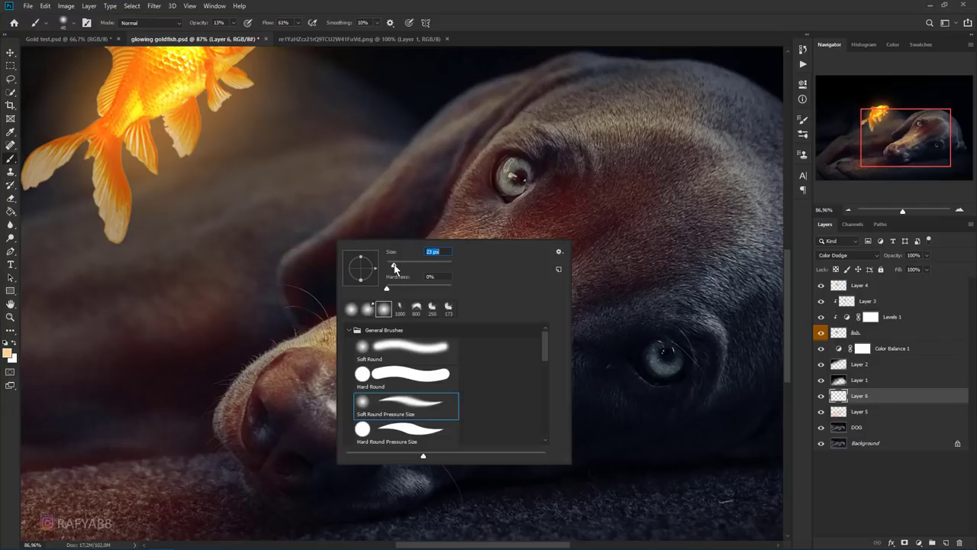
left_click(451, 51)
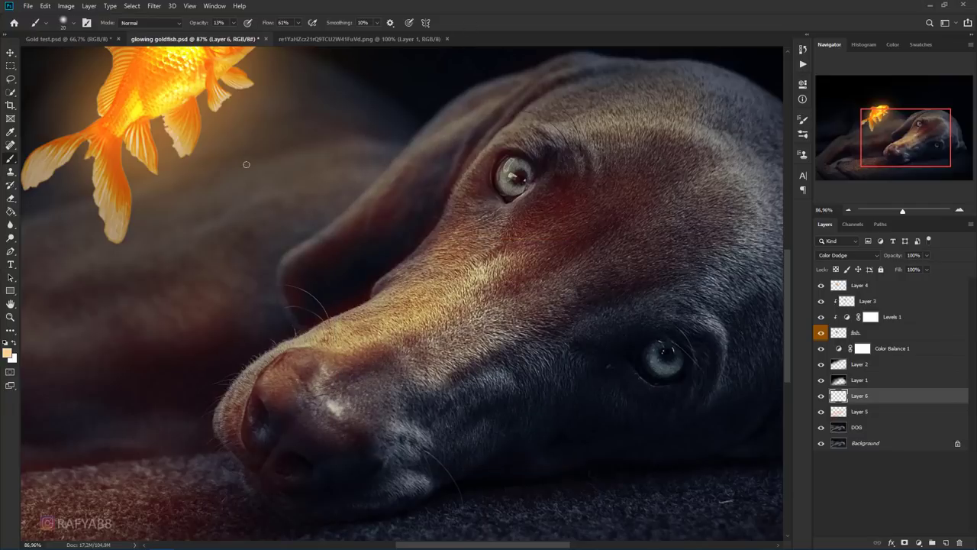
Step: Paint a thin rim light along the nose edge with brush opacity around 75%
left_click_drag(205, 23, 280, 25)
left_click_drag(283, 353, 284, 355)
left_click_drag(205, 24, 199, 25)
left_click_drag(265, 375, 269, 367)
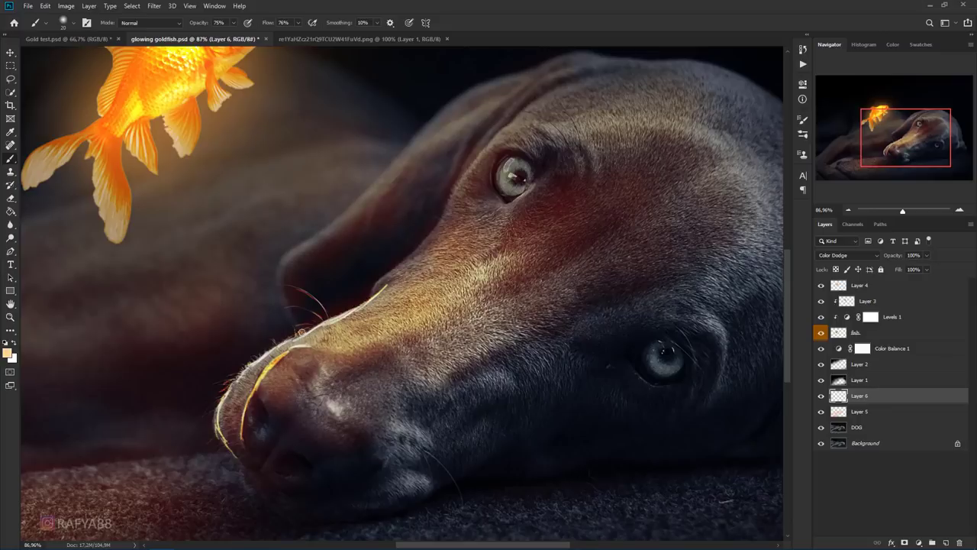
Step: Undo the stray eye stroke, then paint stronger orange down the nose ridge at 57% opacity
left_click_drag(469, 160, 429, 223)
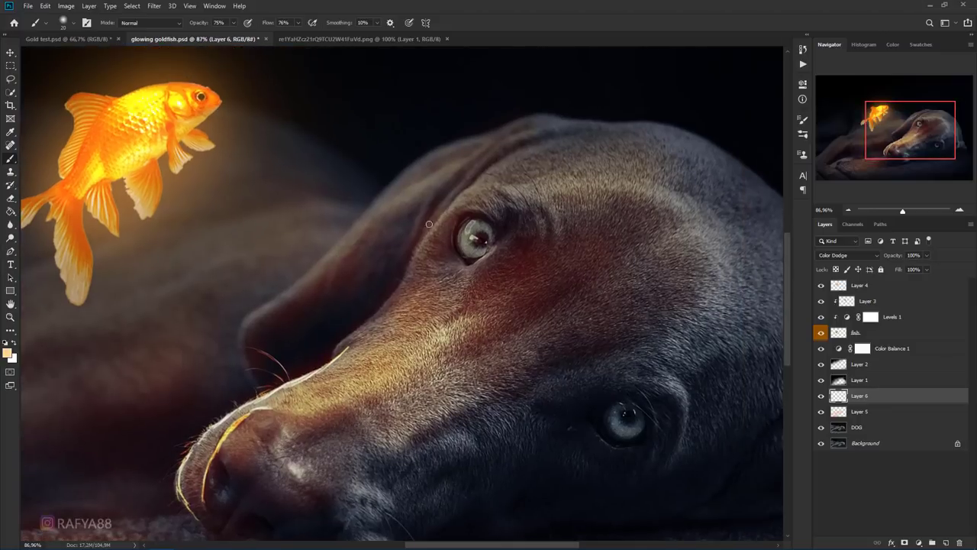
key("ctrl+z")
left_click(9, 354)
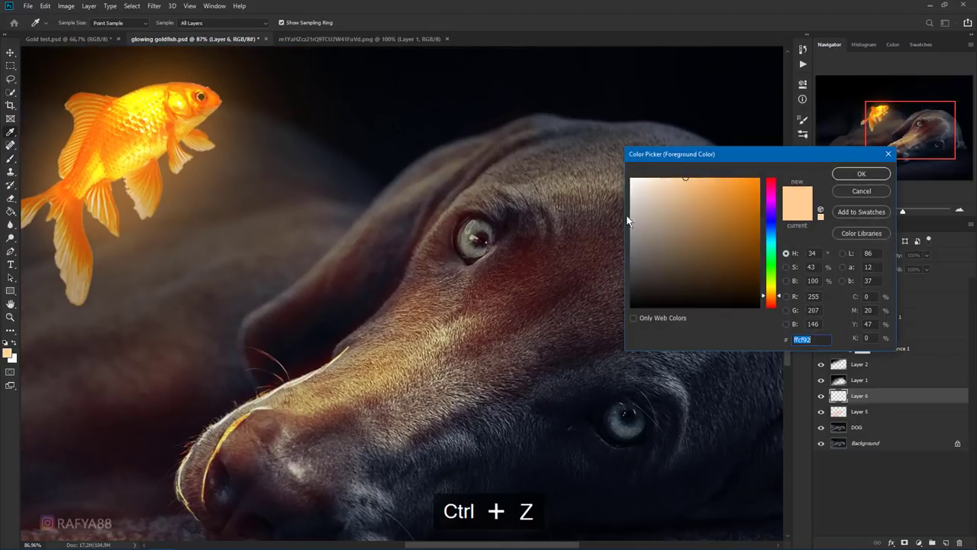
left_click(711, 190)
left_click(861, 173)
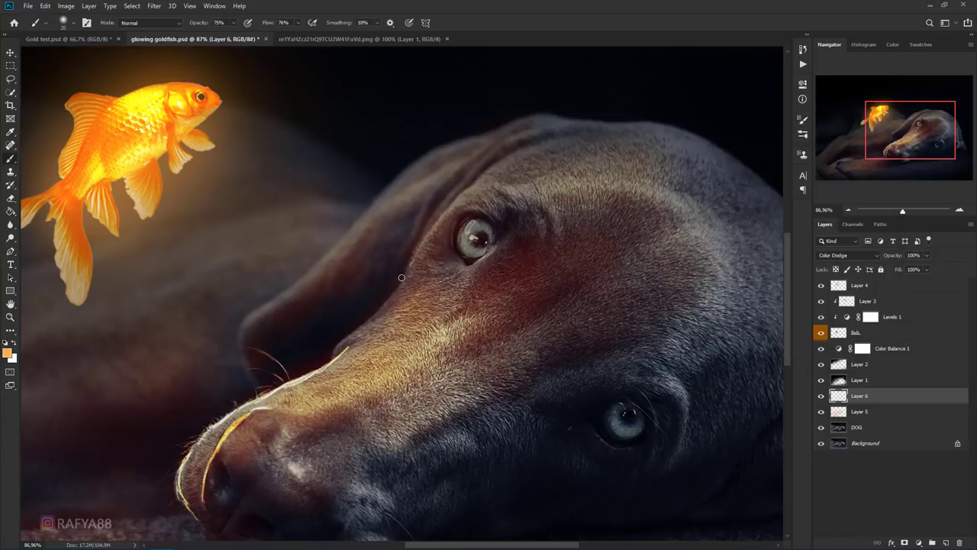
left_click_drag(209, 23, 197, 22)
left_click_drag(403, 276, 346, 338)
Step: Paint repeated rim-light passes along the ear edge above the eye
left_click_drag(489, 170, 412, 258)
left_click_drag(445, 200, 424, 233)
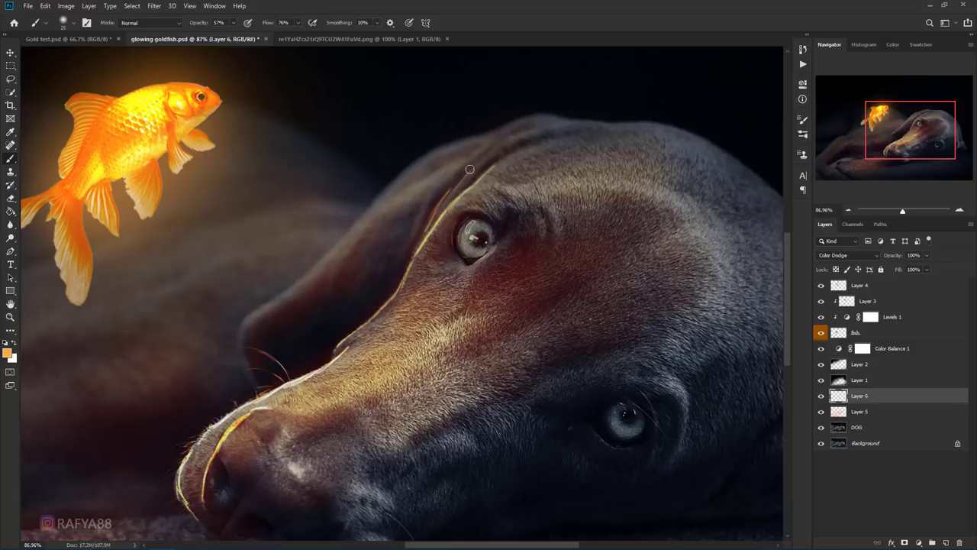
left_click_drag(469, 169, 414, 256)
left_click_drag(496, 147, 464, 194)
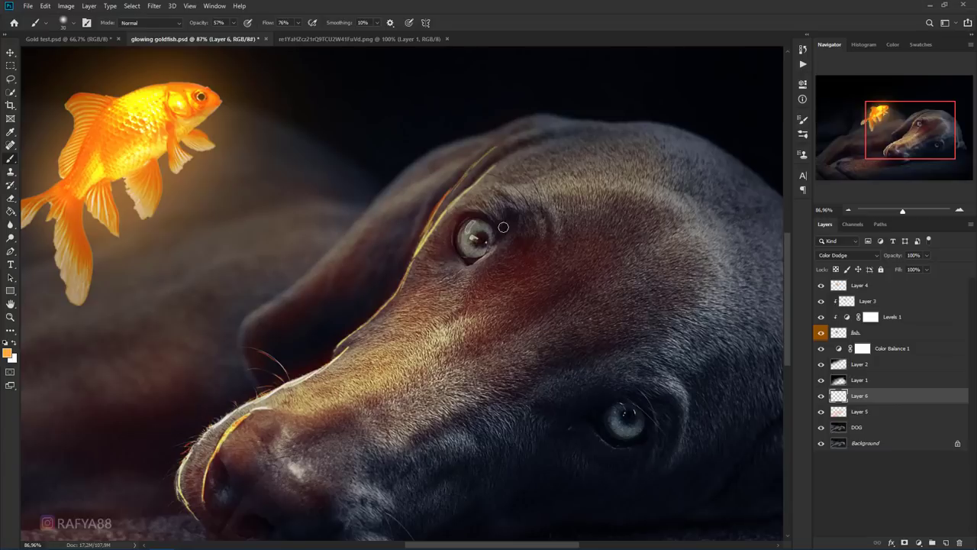
key("bracketright")
key("bracketright")
key("bracketright")
key("bracketleft")
key("bracketleft")
key("bracketleft")
key("bracketleft")
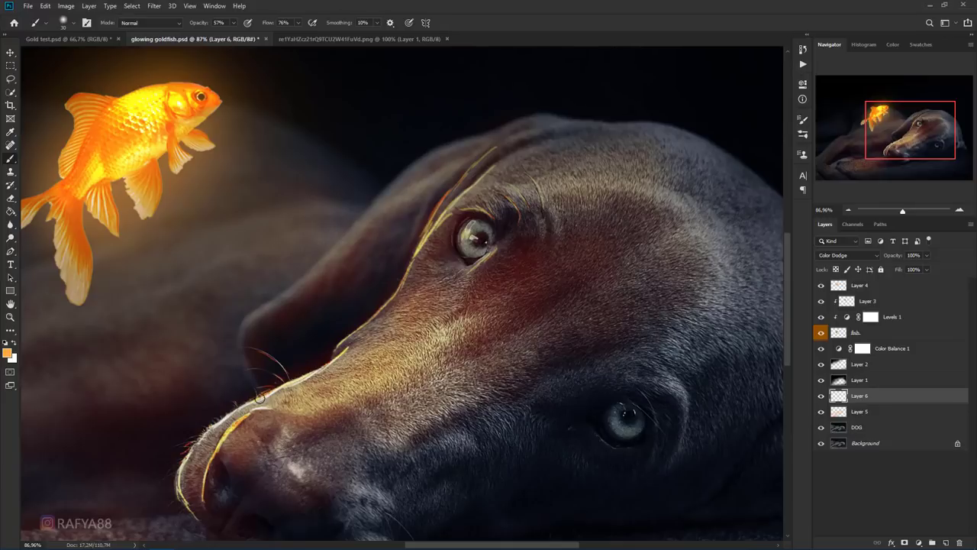
Step: Brighten the rim glow along the lower snout and zoom out to the whole composition
left_click_drag(186, 461, 195, 488)
left_click_drag(309, 396, 332, 310)
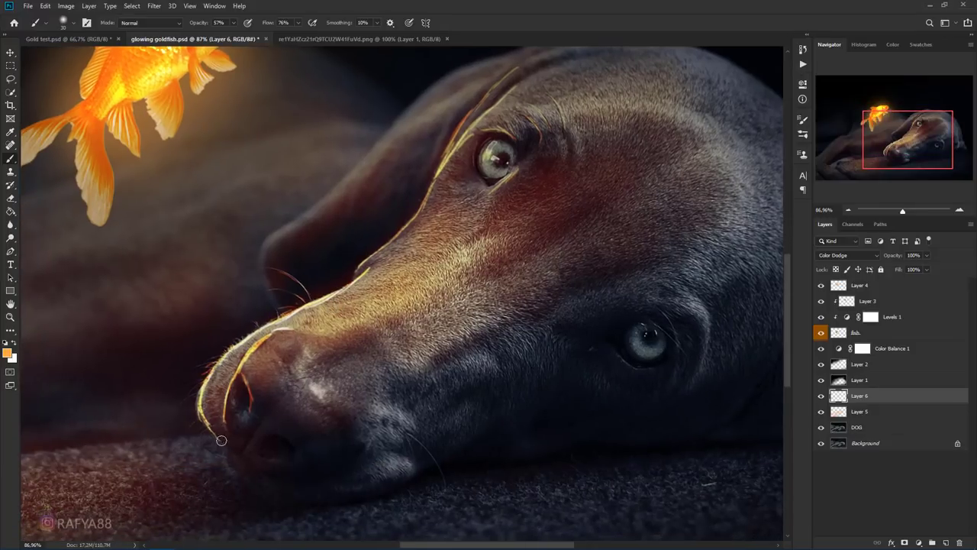
left_click_drag(419, 311, 458, 370)
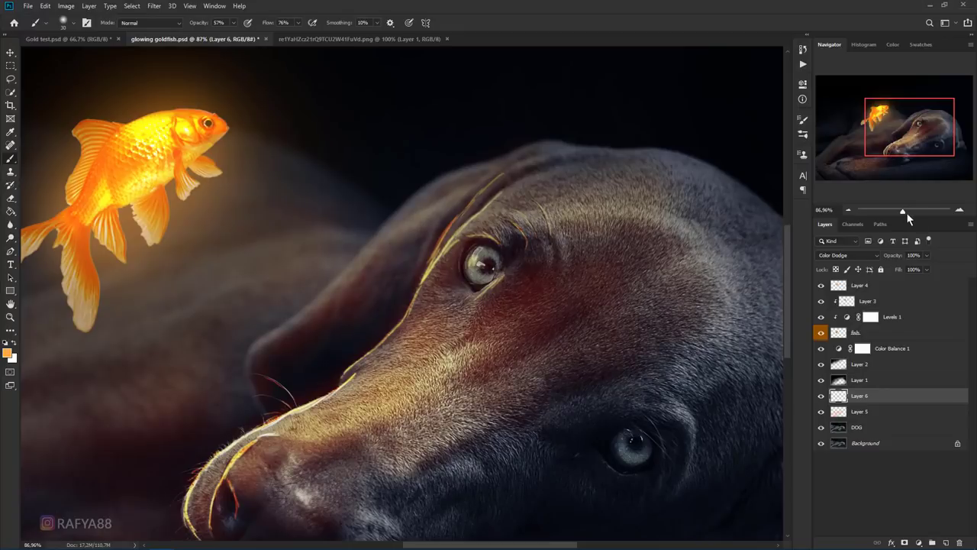
mouse_move(908, 218)
left_mouse_down()
mouse_move(886, 219)
mouse_move(905, 218)
left_mouse_up()
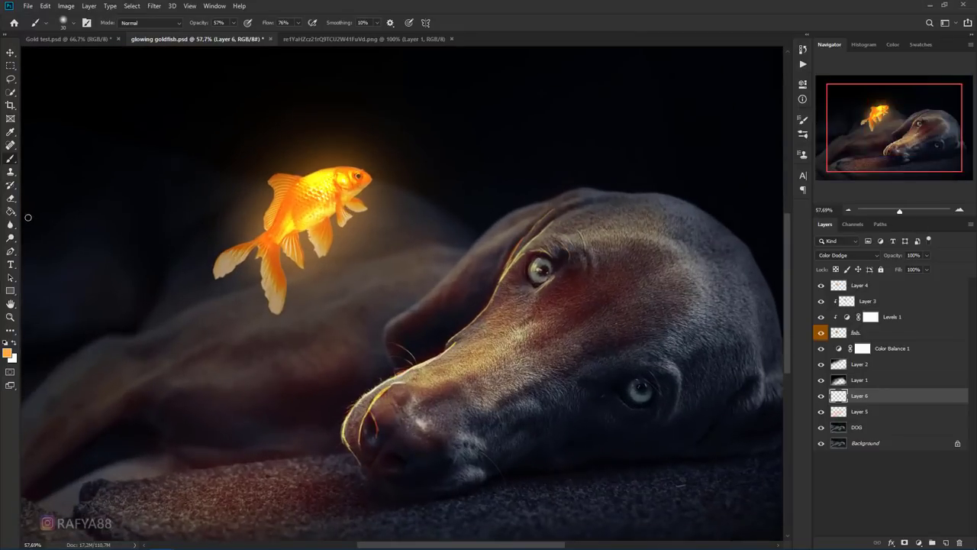
Step: Soften the ear rim glow beside the eye with a 125 px Blur tool, then return to the Brush
left_click_drag(10, 225, 57, 222)
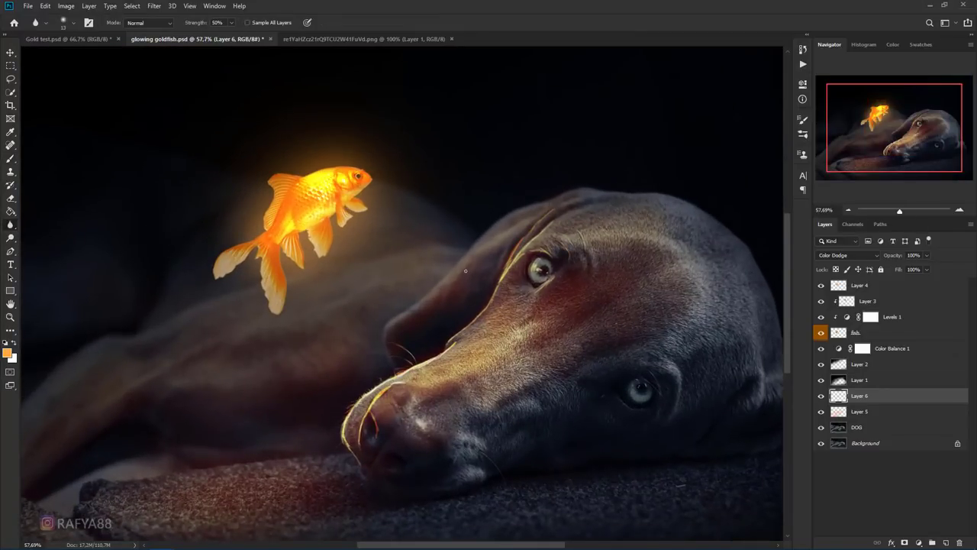
key("bracketright")
key("bracketright")
key("bracketright")
key("ctrl+space")
left_click_drag(450, 345, 465, 362)
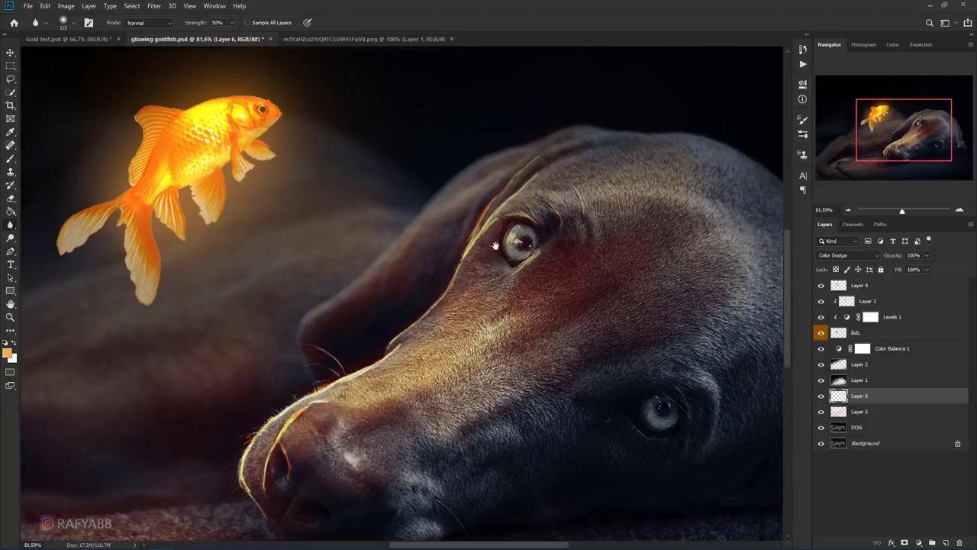
left_click_drag(568, 237, 491, 245)
left_click_drag(505, 187, 454, 246)
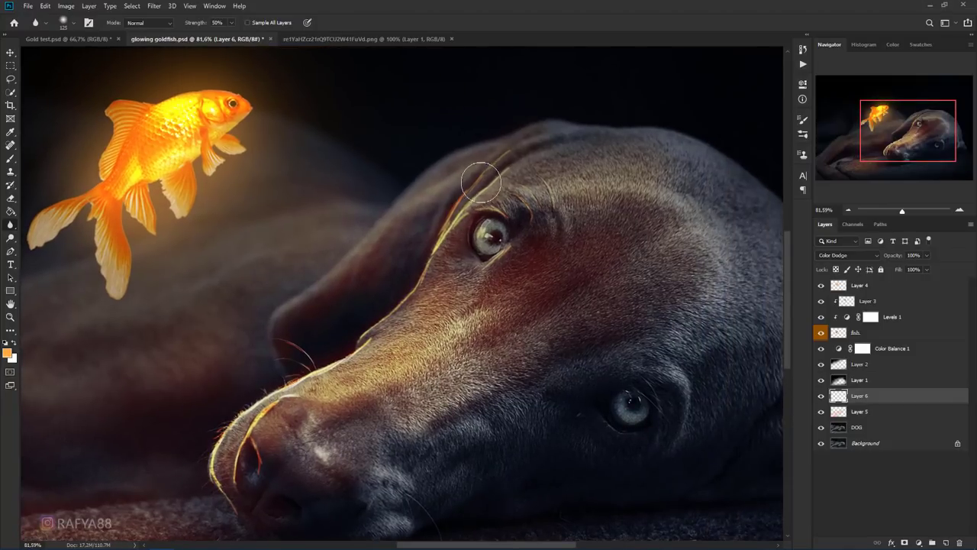
left_click_drag(11, 158, 71, 156)
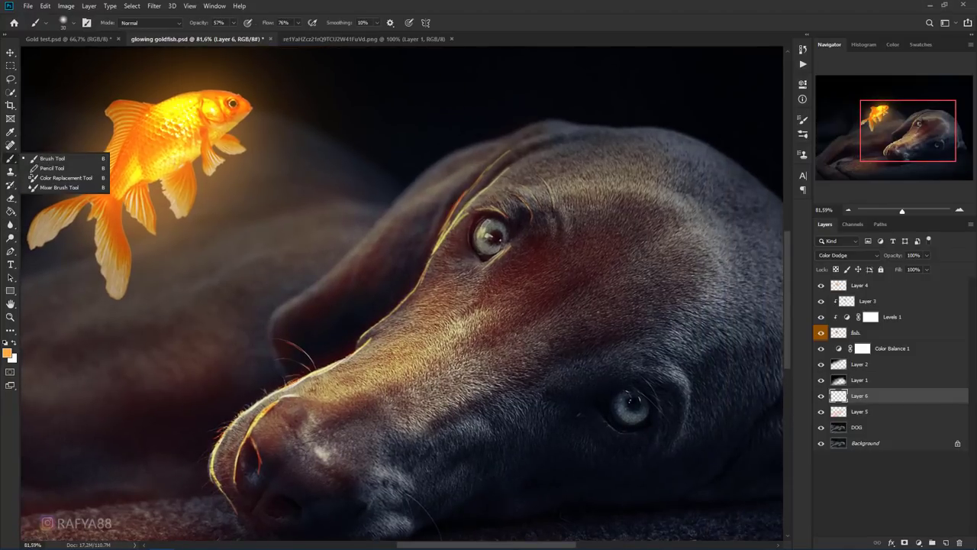
left_click(71, 159)
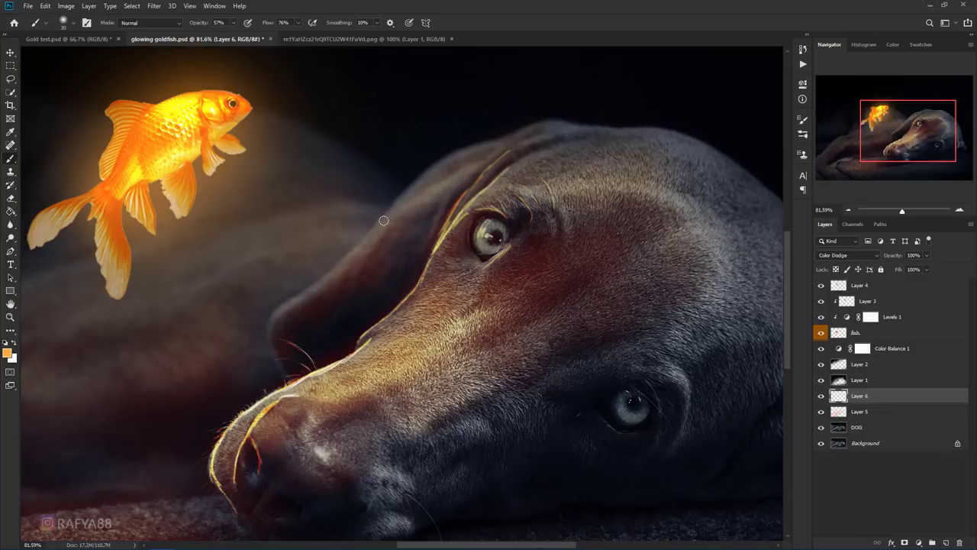
Step: Switch to the Soft Round brush and undo the trial strokes on the ear
left_click_drag(383, 219, 361, 246)
right_click(451, 203)
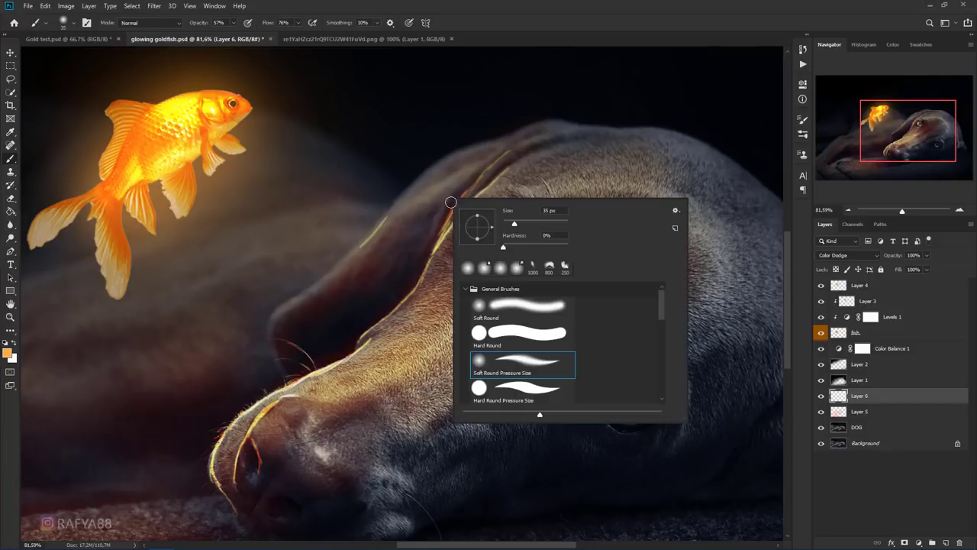
left_click(518, 309)
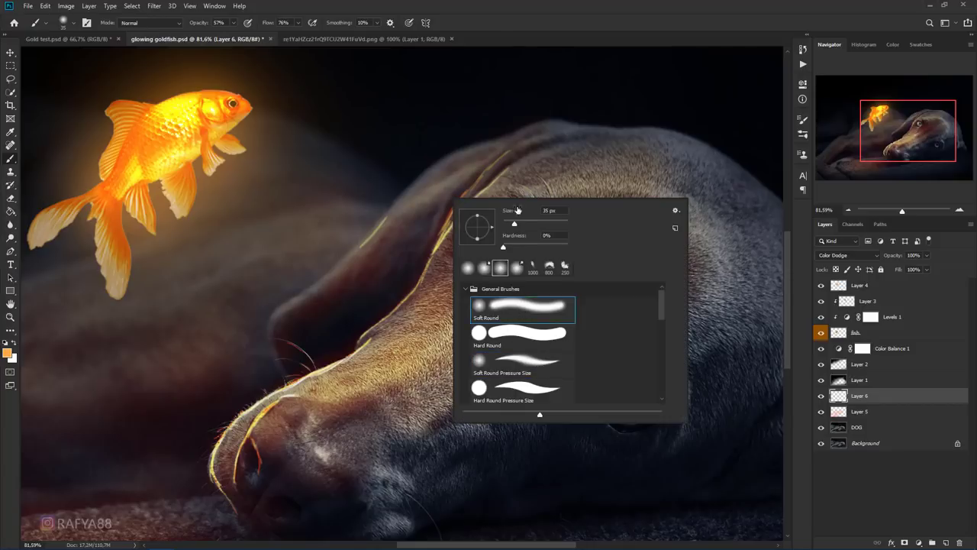
key("Return")
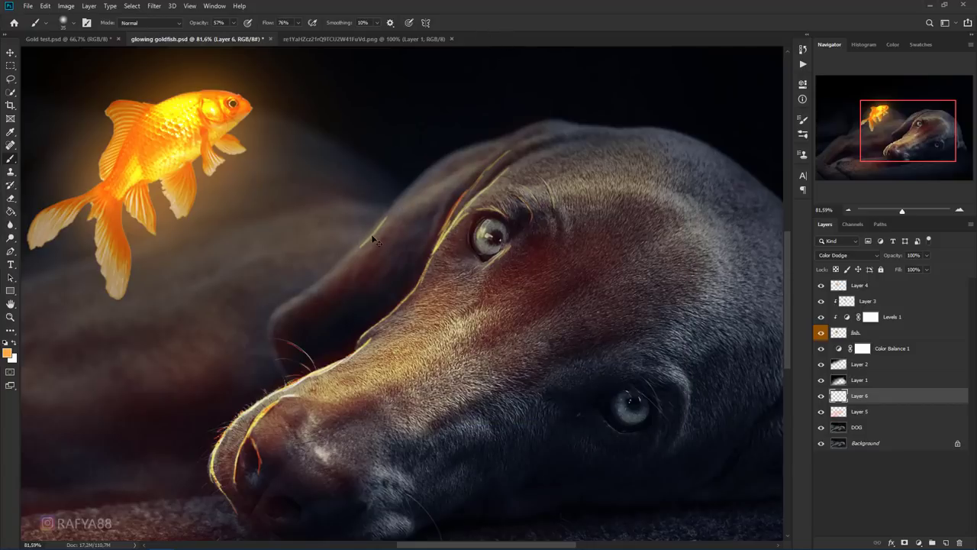
key("ctrl+z")
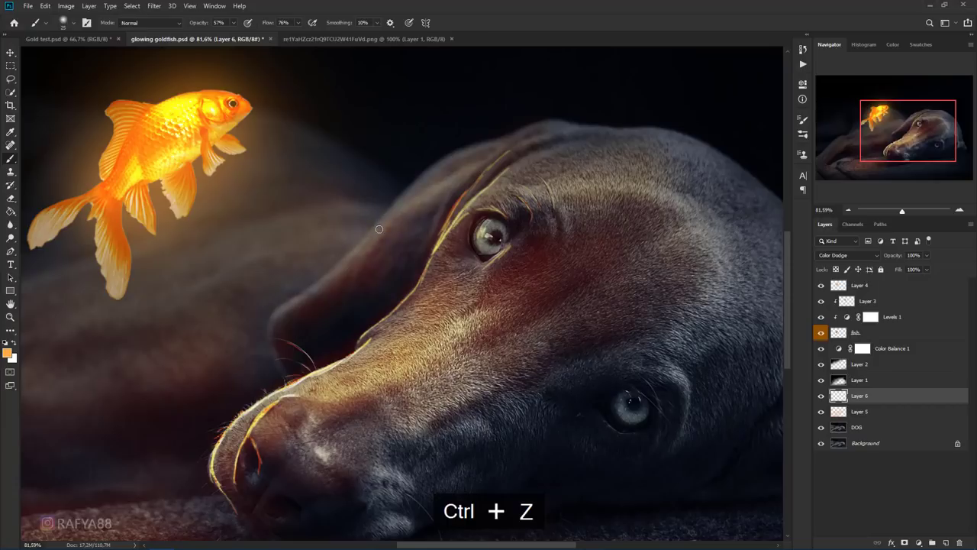
left_click_drag(378, 229, 377, 235)
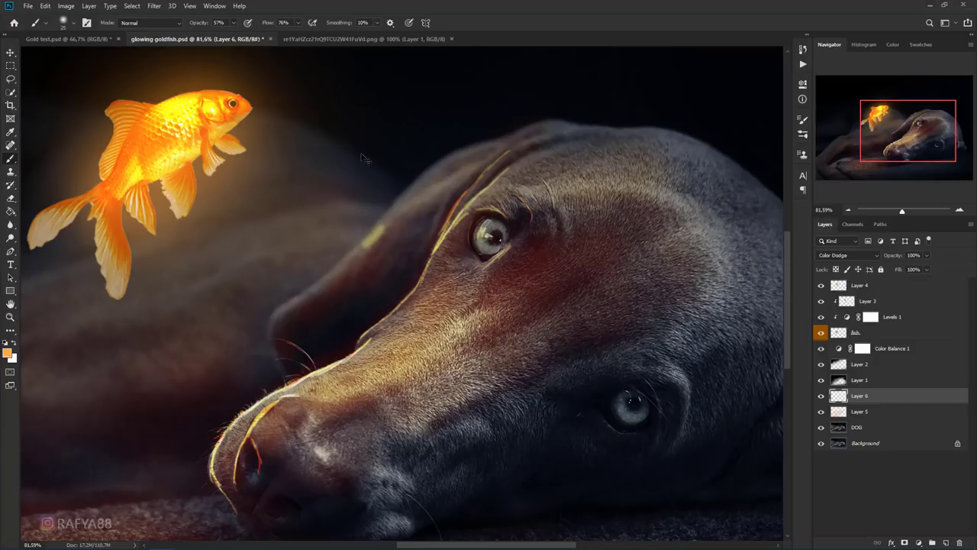
key("ctrl+z")
Step: Lower brush opacity to about 10% and paint faint glow along the lower ear edge
left_click_drag(204, 25, 191, 26)
left_click_drag(341, 268, 272, 325)
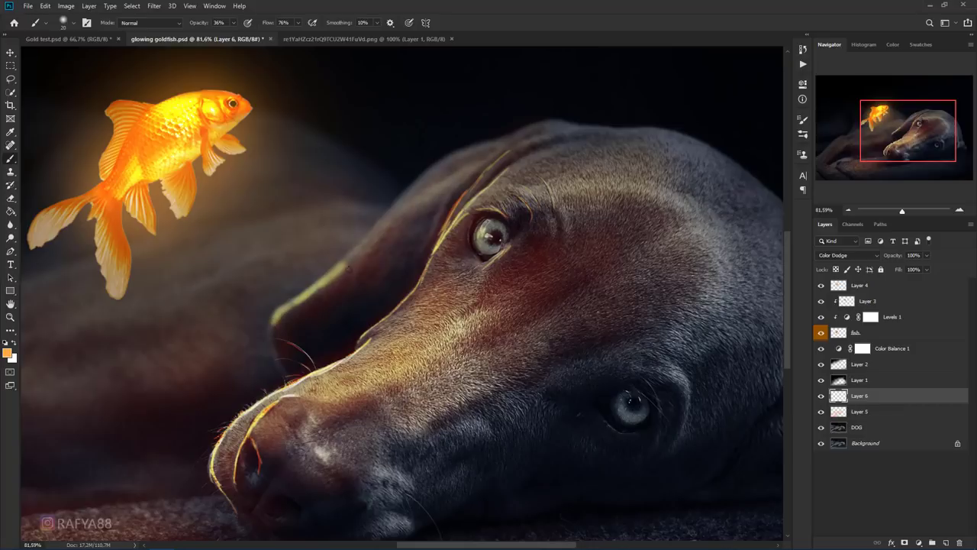
left_click_drag(201, 25, 183, 27)
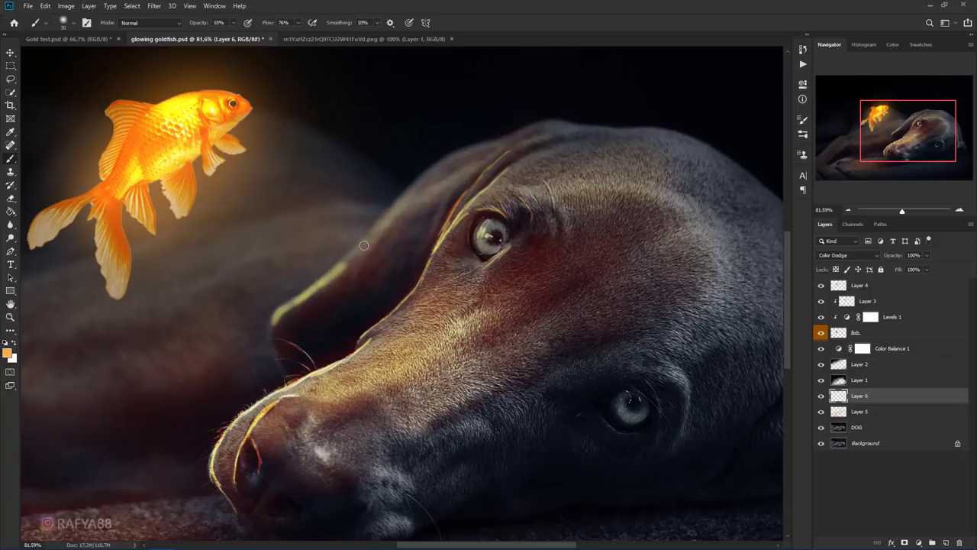
left_click_drag(429, 180, 472, 165)
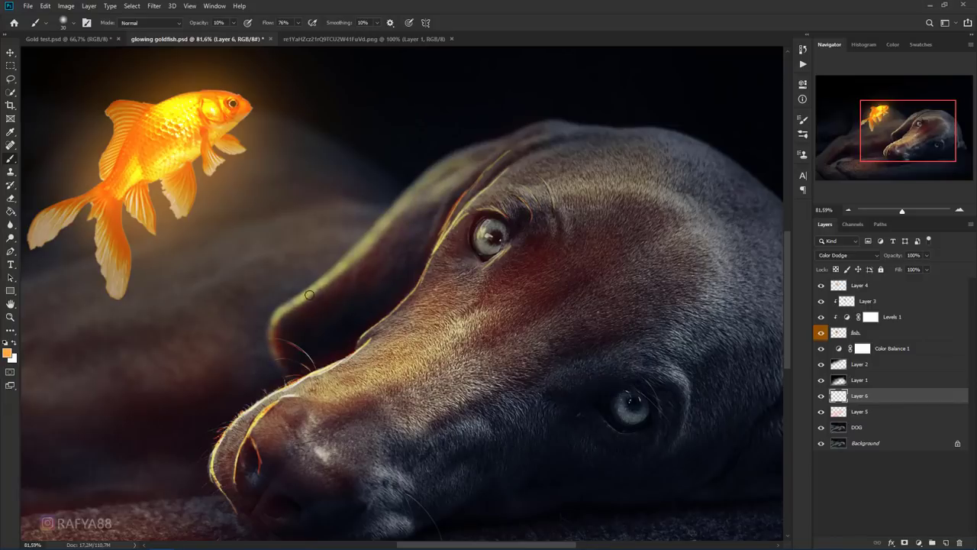
Step: Pick a deeper orange and undo the trial glow strokes on the ear and nose rim
left_click(9, 353)
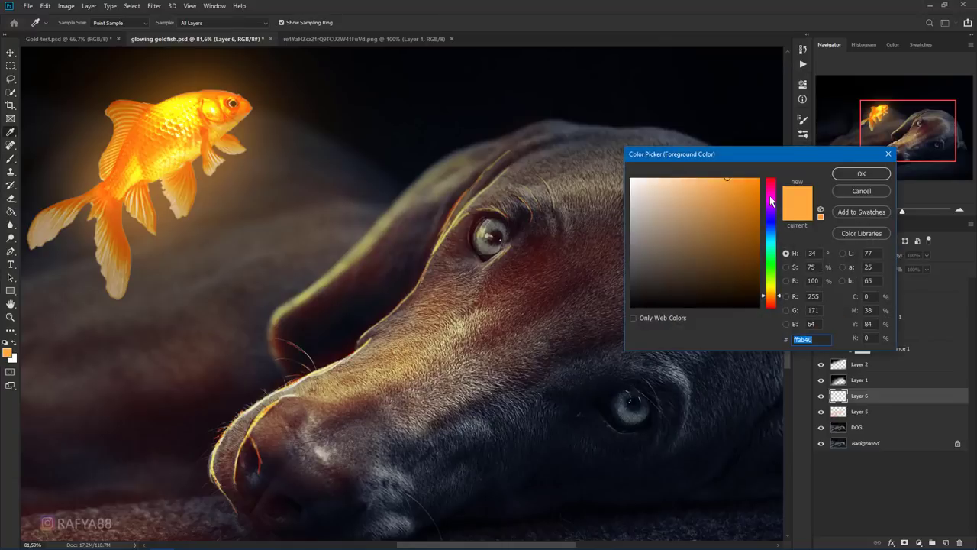
left_click(863, 173)
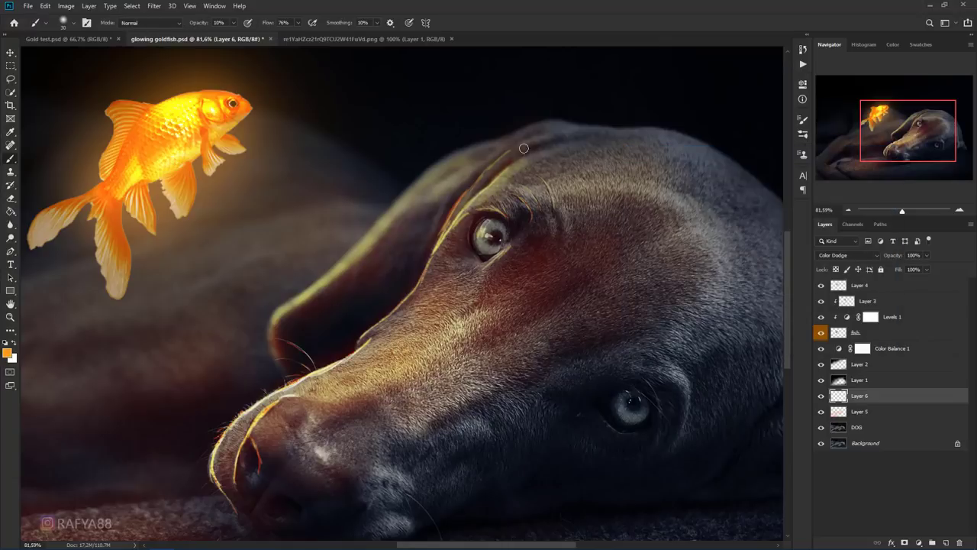
key("ctrl+z")
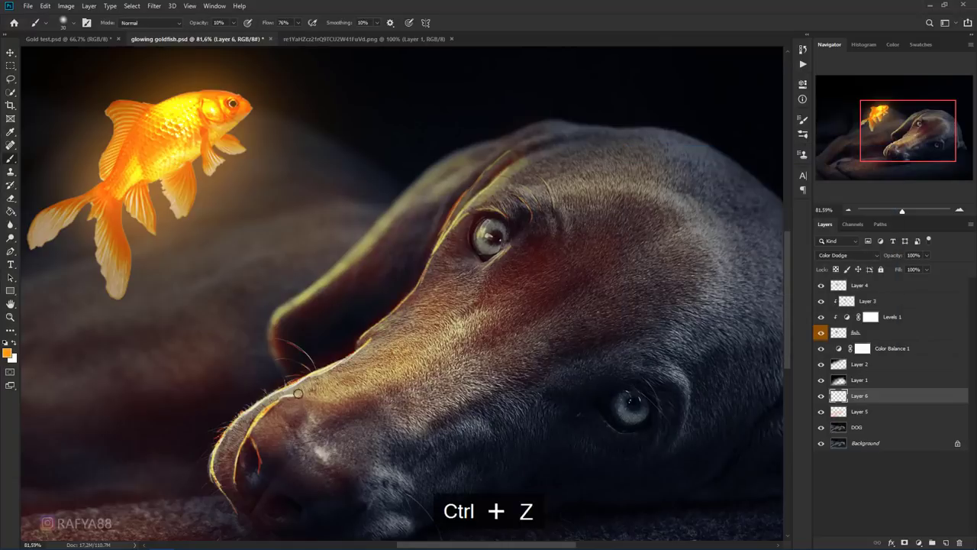
mouse_move(237, 424)
left_mouse_down()
mouse_move(250, 448)
mouse_move(256, 423)
left_mouse_up()
key("ctrl+z")
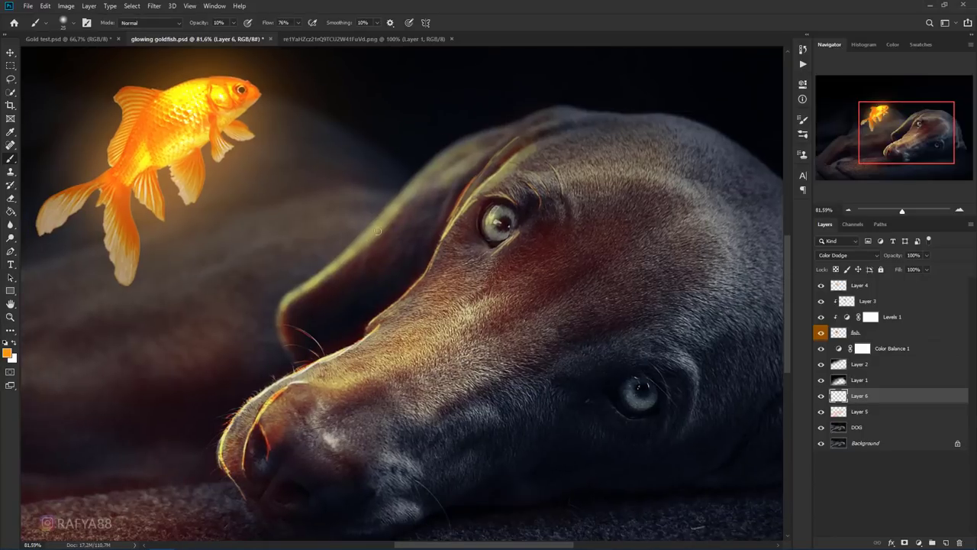
Step: Fit the whole composite on screen and switch to the Eraser Tool at size 300
scroll(378, 231, "down", 5)
scroll(484, 190, "left", 5)
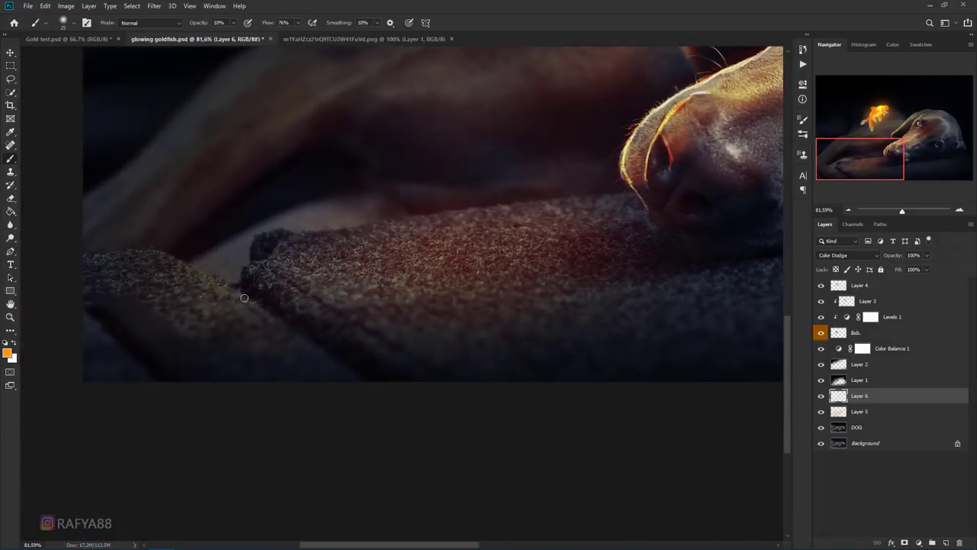
scroll(327, 333, "up", 2)
scroll(221, 281, "right", 3)
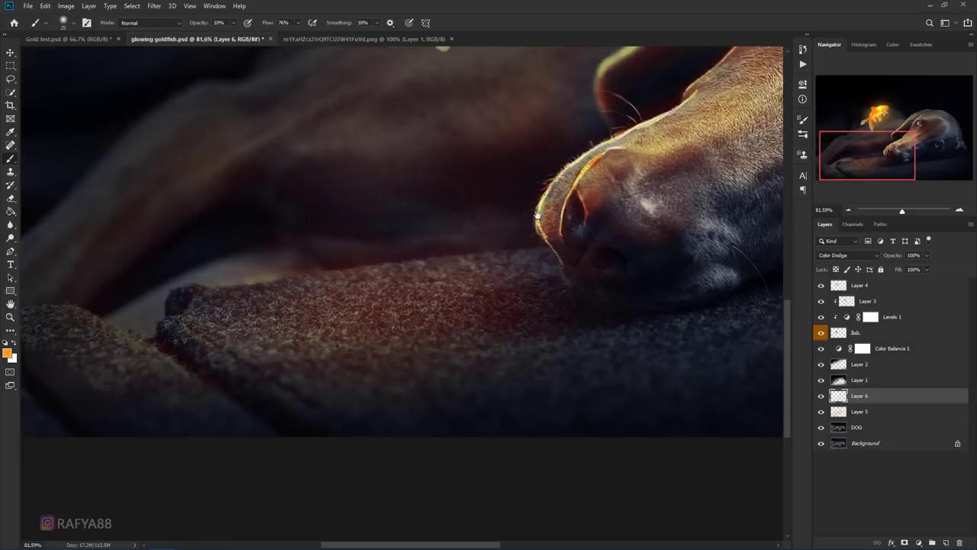
scroll(443, 274, "up", 5)
scroll(458, 287, "right", 5)
key("ctrl+0")
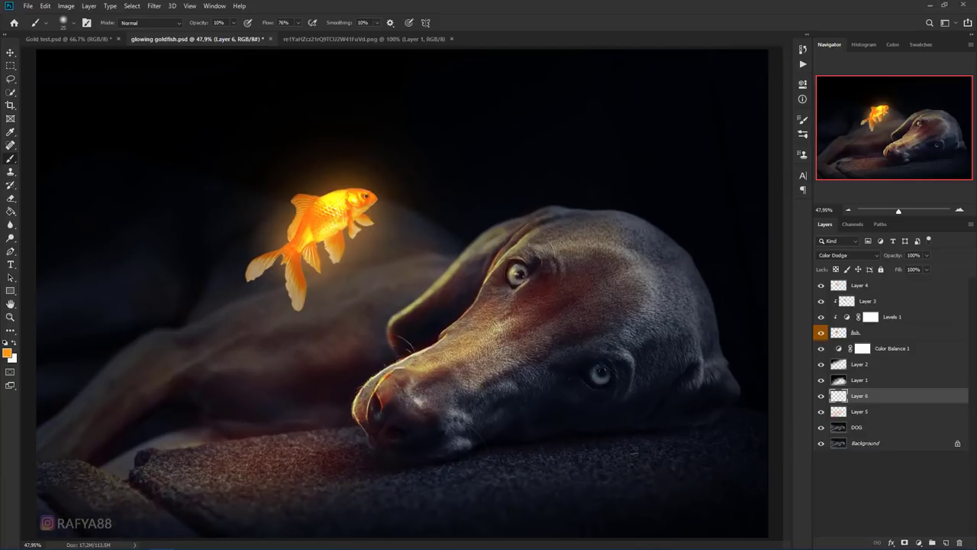
right_click(10, 200)
left_click(53, 197)
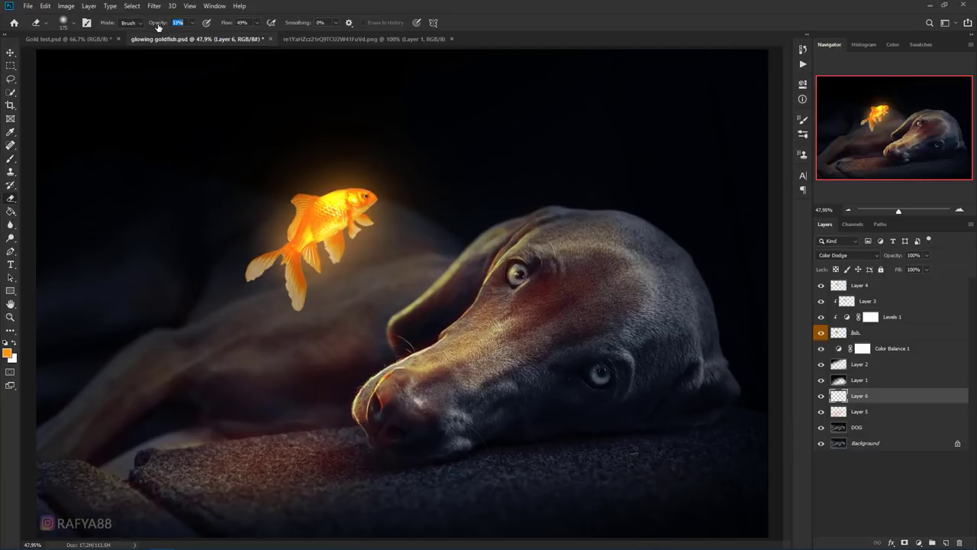
key("bracketright")
key("bracketright")
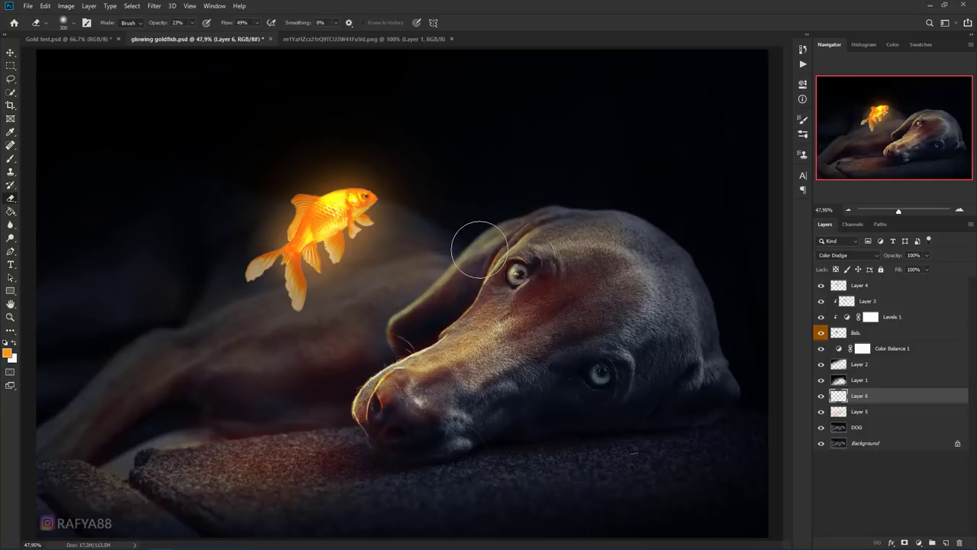
scroll(559, 179, "up", 2)
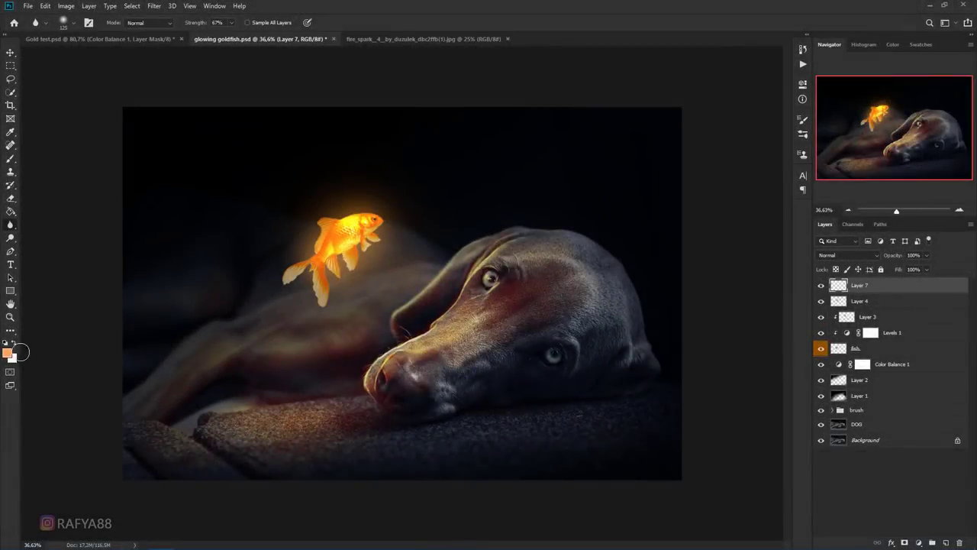
Step: Set the foreground colour to orange and switch to the Brush Tool
left_click(8, 352)
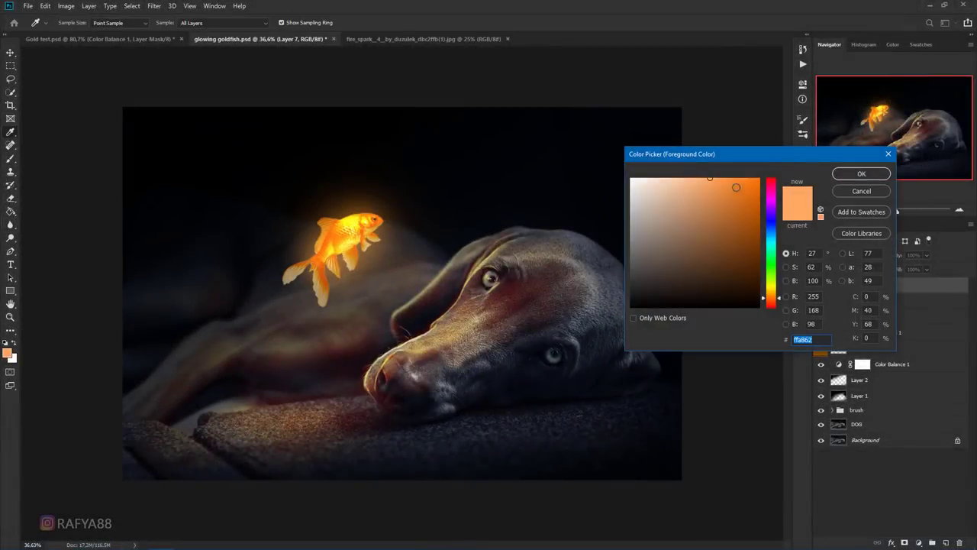
left_click(860, 174)
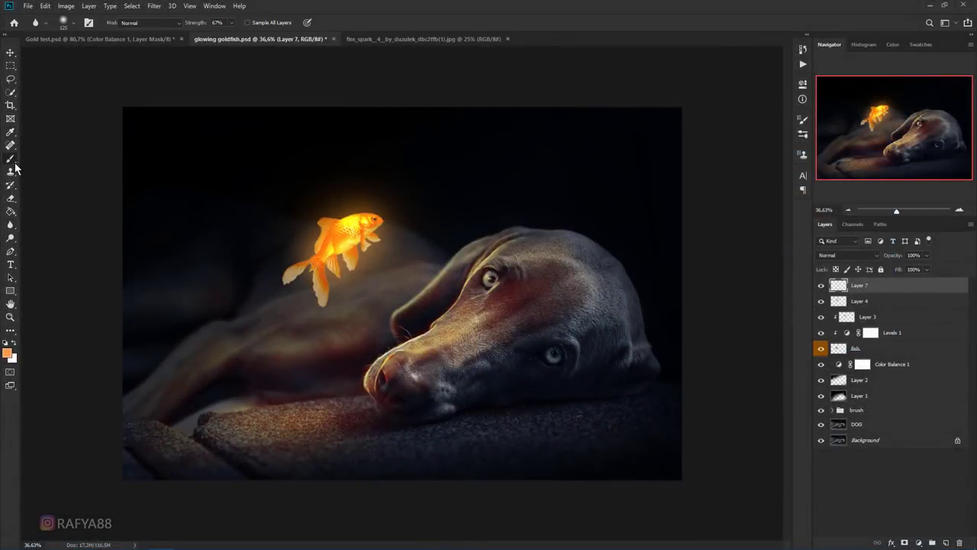
left_click(11, 158)
left_click(45, 161)
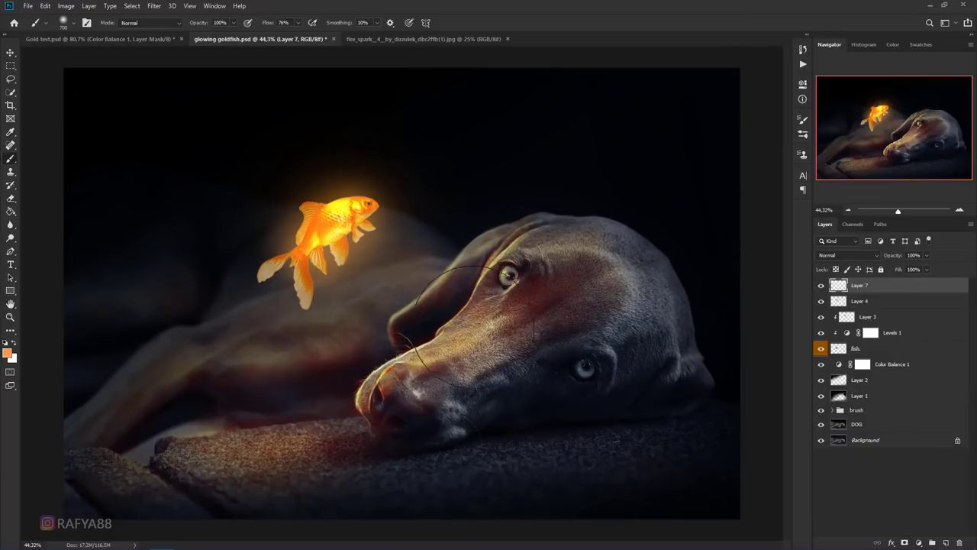
Step: Set Layer 7 to Overlay and paint an orange glow on the carpet, undoing one stroke
left_click(847, 255)
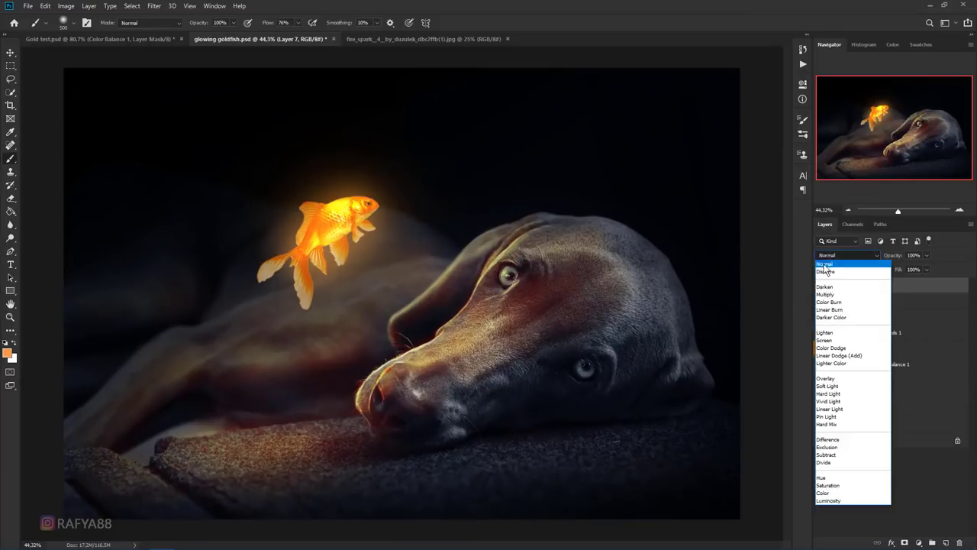
left_click(830, 379)
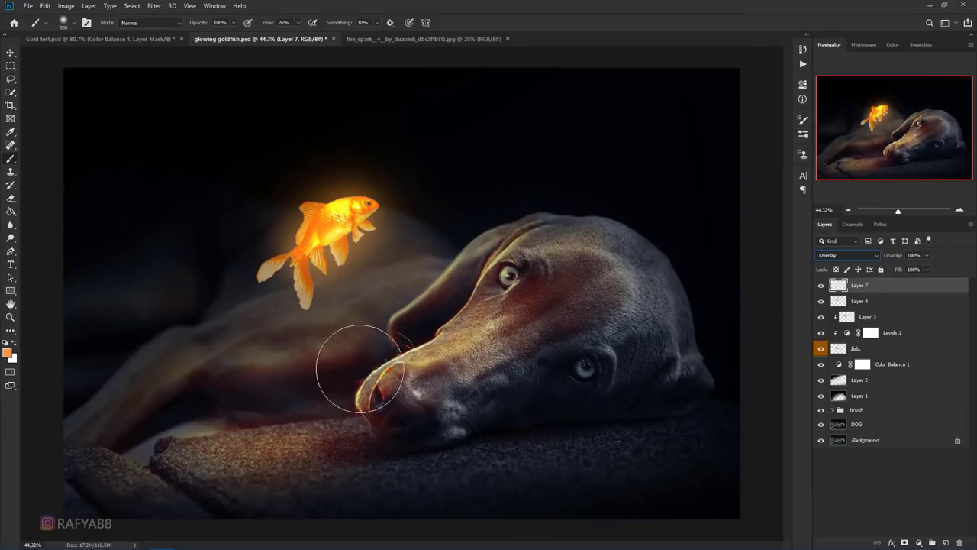
mouse_move(349, 366)
left_mouse_down()
mouse_move(298, 429)
mouse_move(323, 458)
mouse_move(251, 448)
left_mouse_up()
key("ctrl+z")
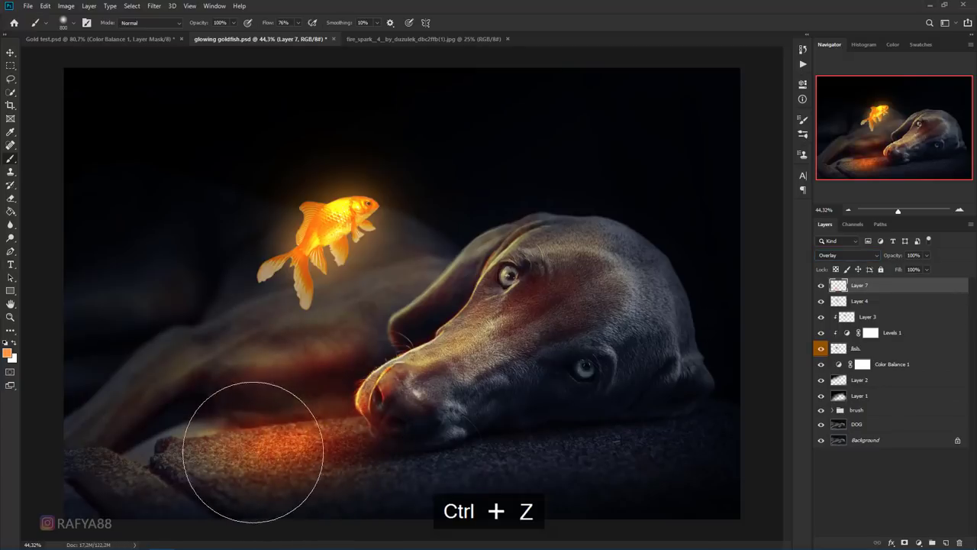
Step: Lower Layer 7's opacity to 54% and paint glow along the dog's forehead and snout
left_click_drag(892, 255, 866, 259)
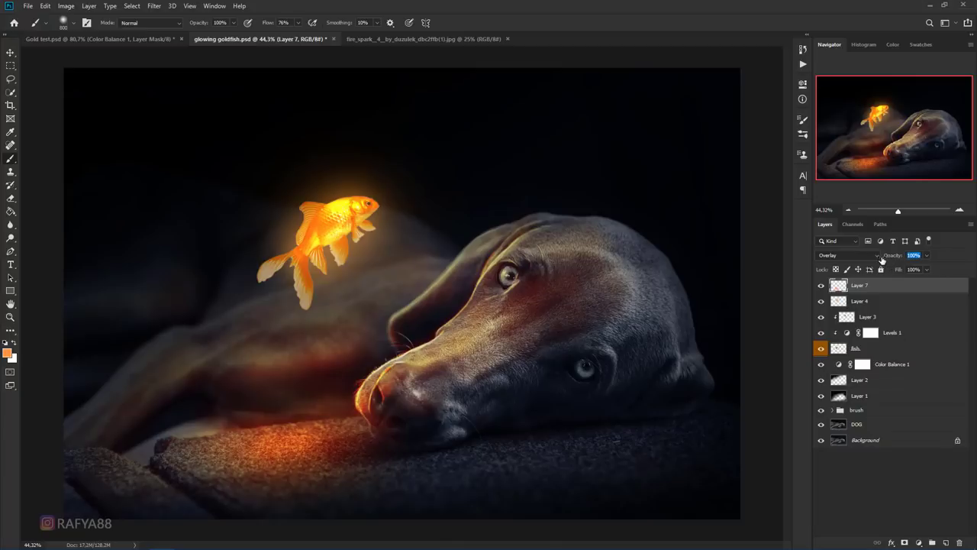
left_click_drag(504, 279, 439, 336)
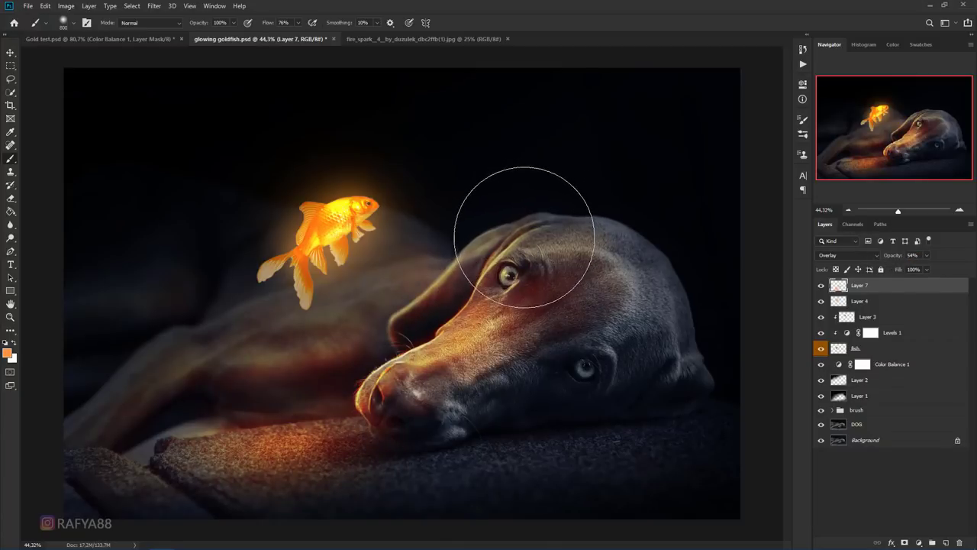
key("bracketleft")
key("bracketleft")
key("bracketleft")
key("bracketleft")
key("bracketleft")
key("bracketleft")
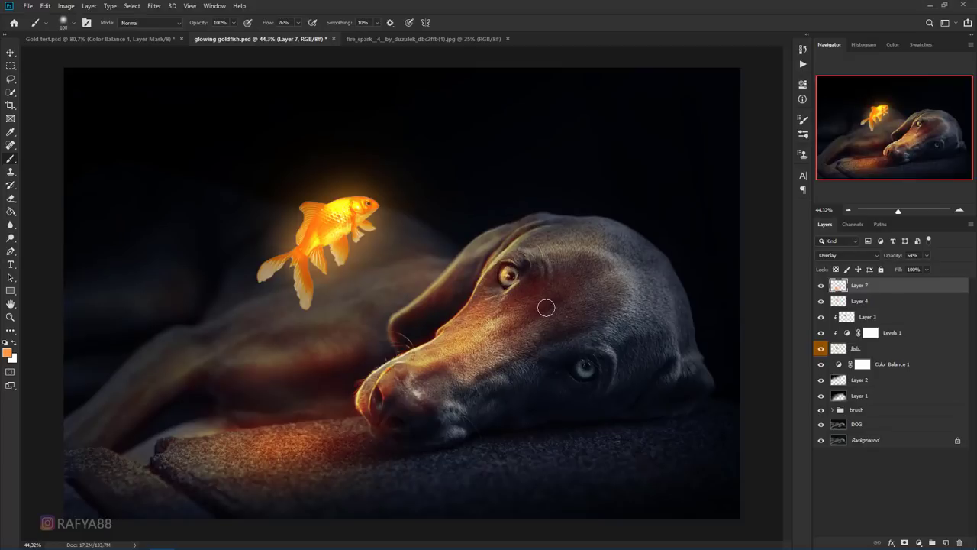
scroll(546, 307, "down", 1)
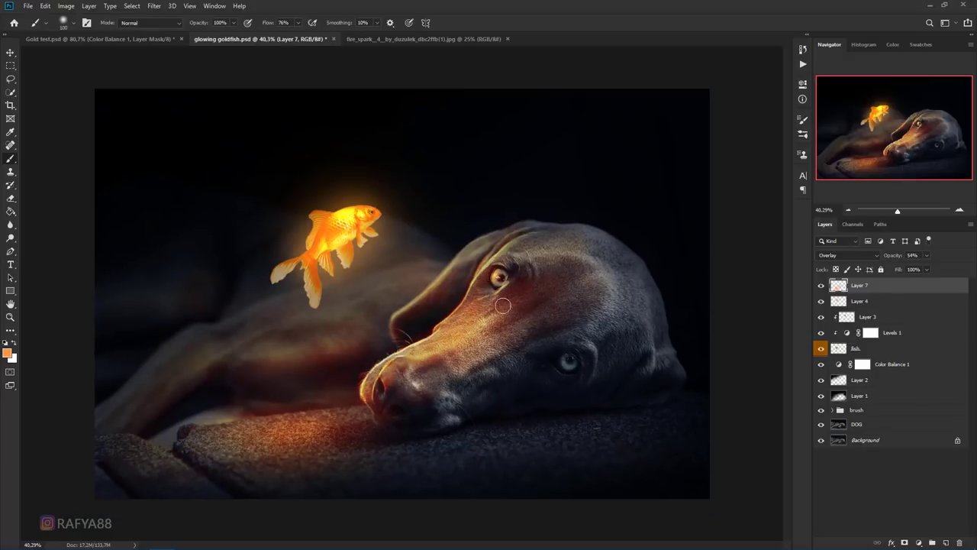
scroll(500, 384, "up", 2)
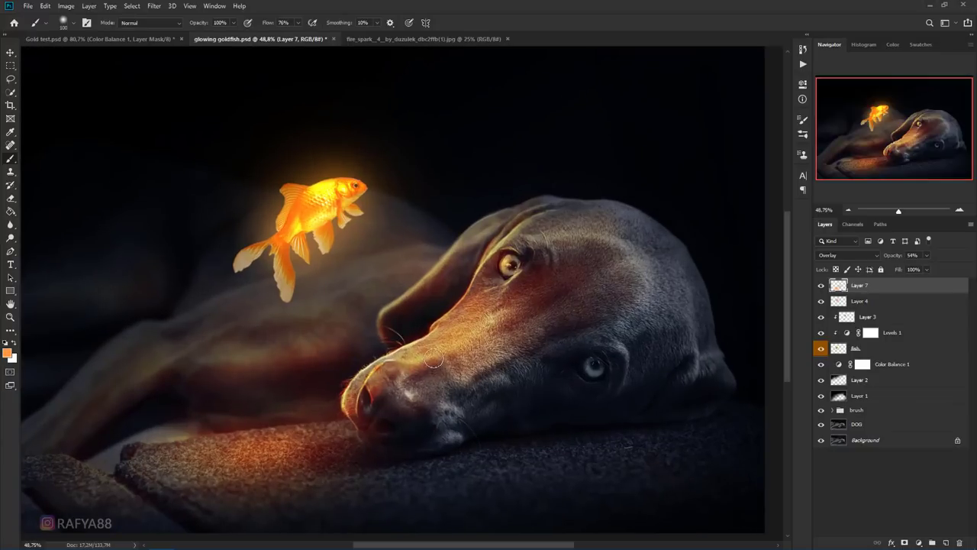
Step: Enlarge the brush to between 500 and 700 and set the brush opacity to 46
key("bracketright")
key("bracketright")
key("bracketright")
key("bracketright")
key("bracketright")
key("bracketright")
type("46")
key("Return")
key("bracketright")
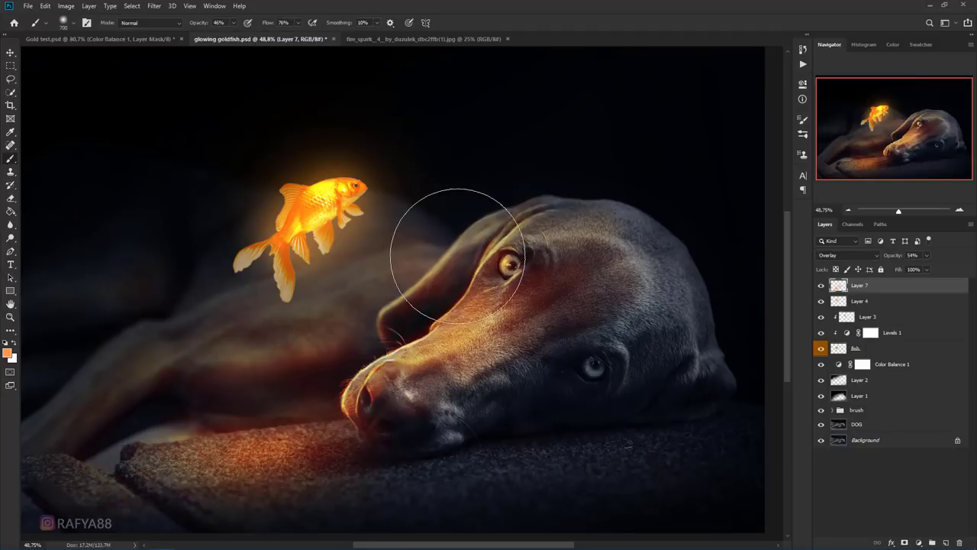
key("bracketright")
key("bracketleft")
key("bracketleft")
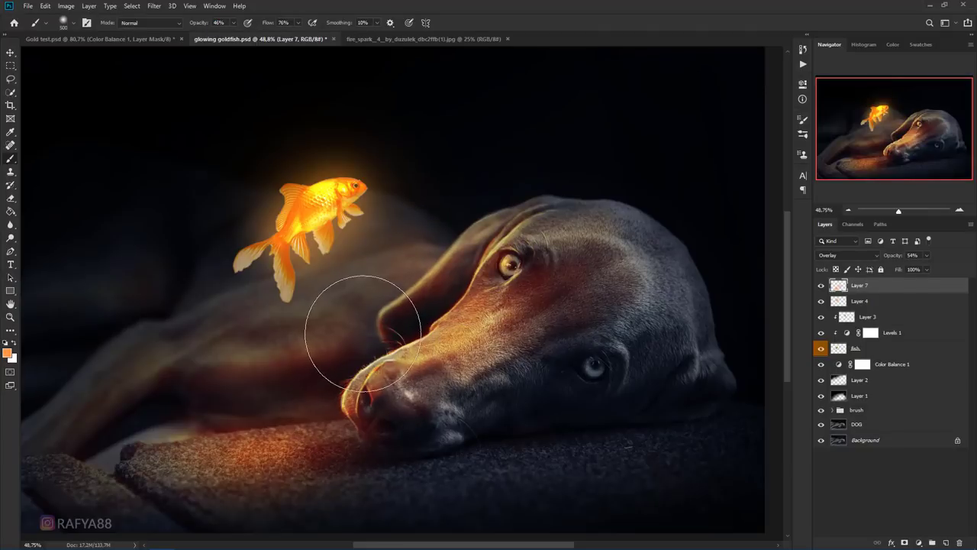
key("bracketright")
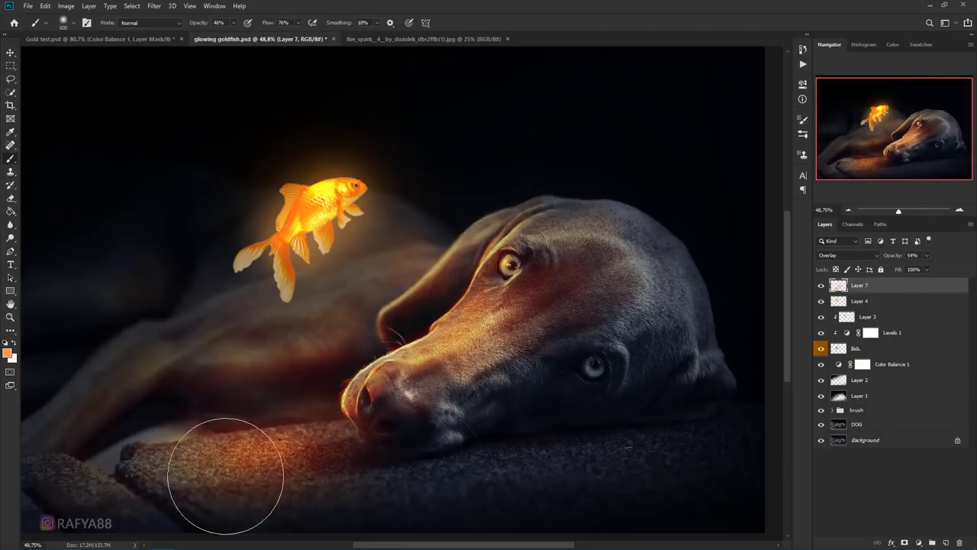
key("bracketright")
scroll(183, 438, "down", 2)
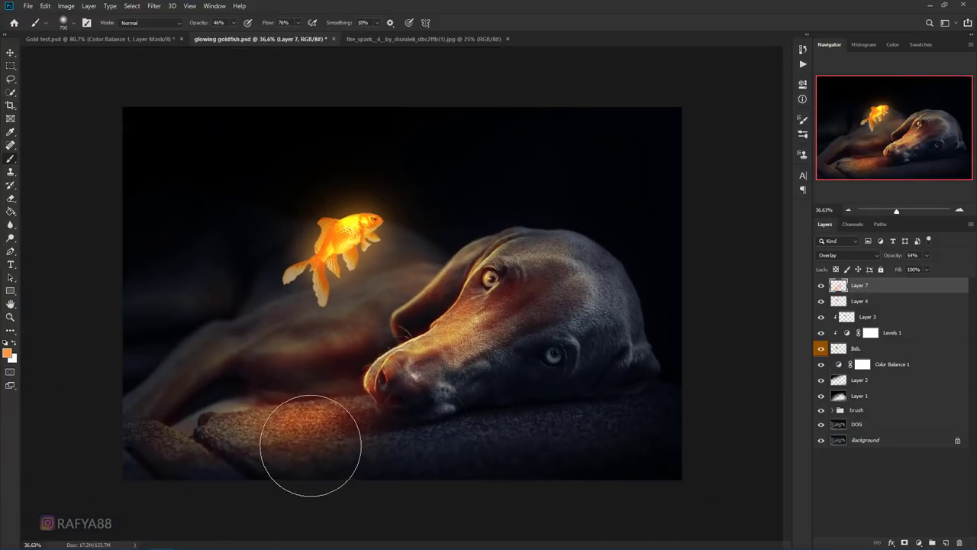
scroll(321, 443, "down", 1)
scroll(320, 443, "up", 1)
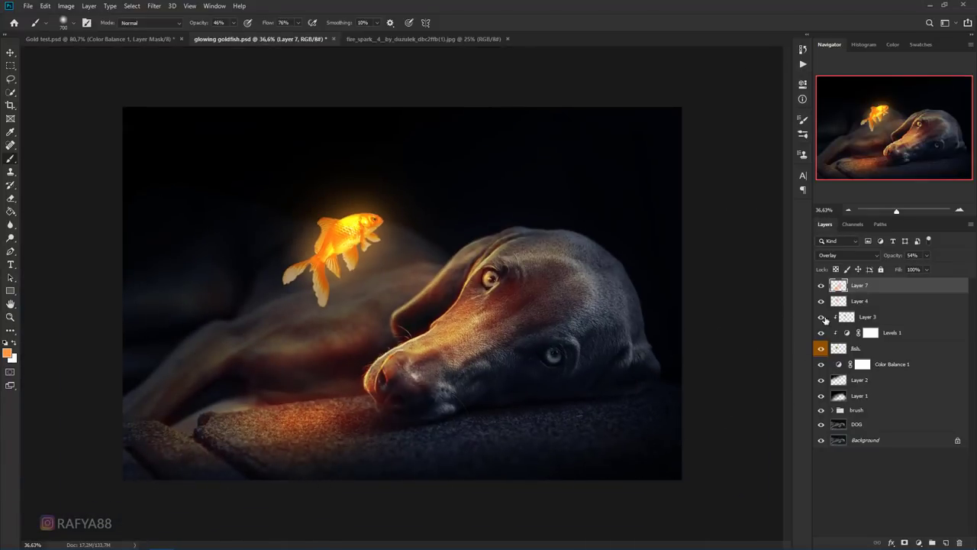
Step: Hide and re-show the glow layer to compare the effect
left_click(822, 285)
left_click(821, 286)
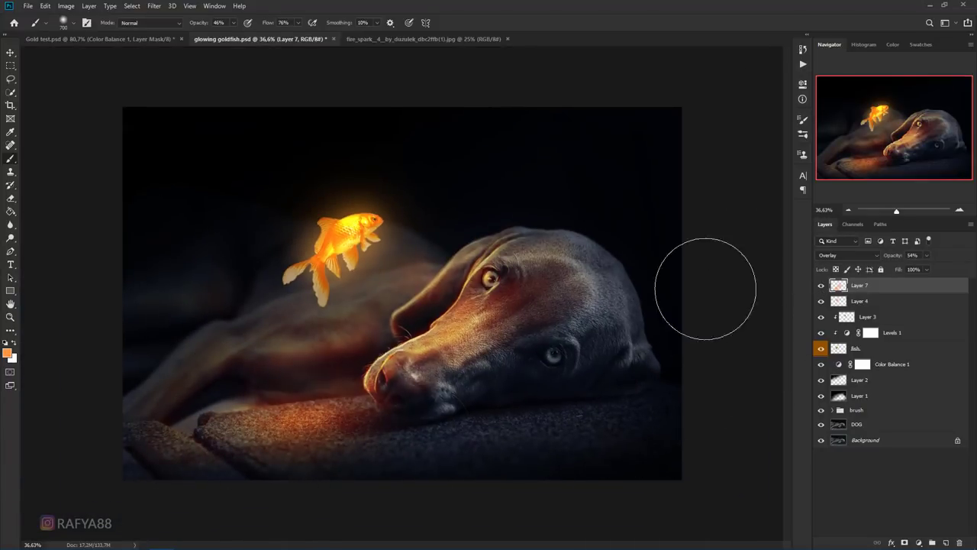
scroll(607, 279, "down", 1)
scroll(606, 279, "up", 1)
scroll(617, 280, "up", 1)
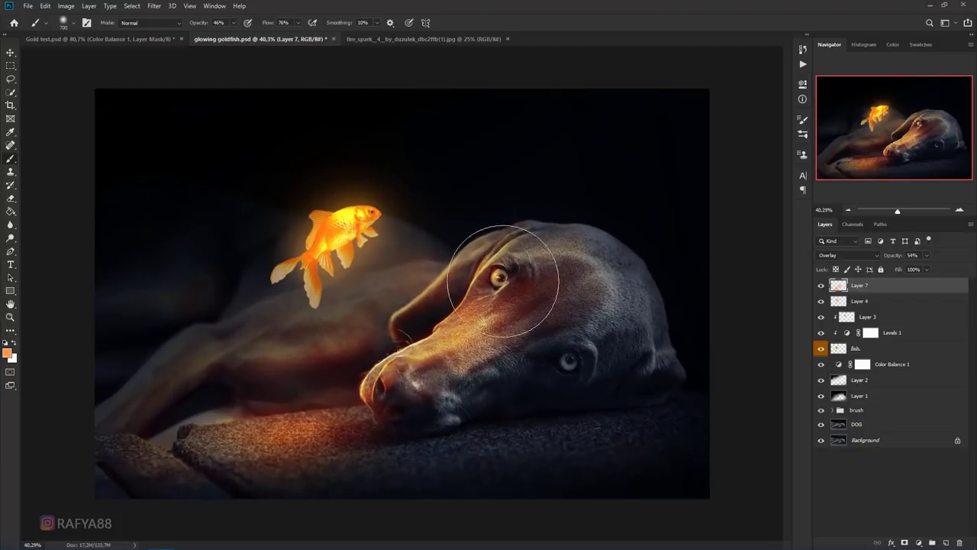
Step: Erase the excess orange glow with the Eraser, ending at a 600 px eraser size
right_click(11, 198)
left_click(46, 196)
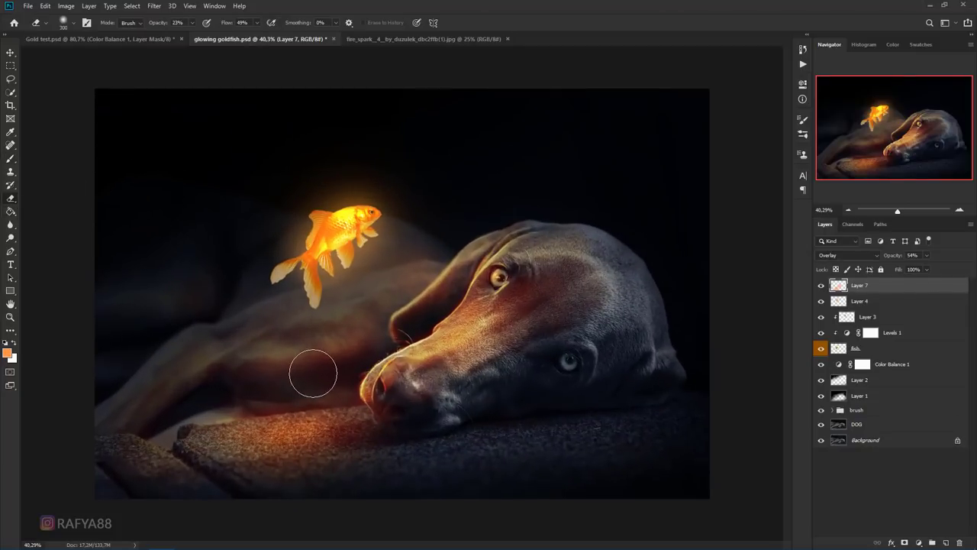
left_click_drag(312, 371, 327, 406)
key("bracketright")
key("bracketright")
key("bracketright")
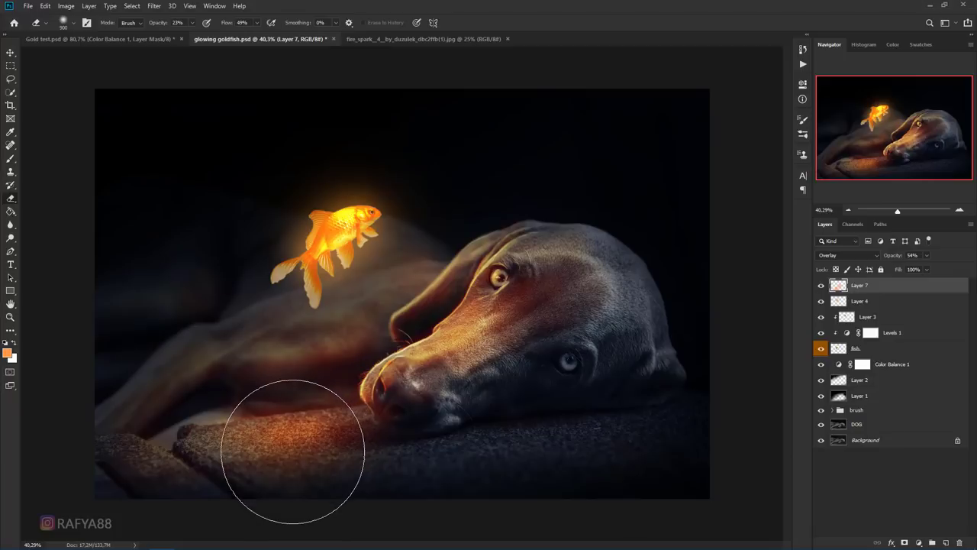
key("bracketleft")
key("bracketleft")
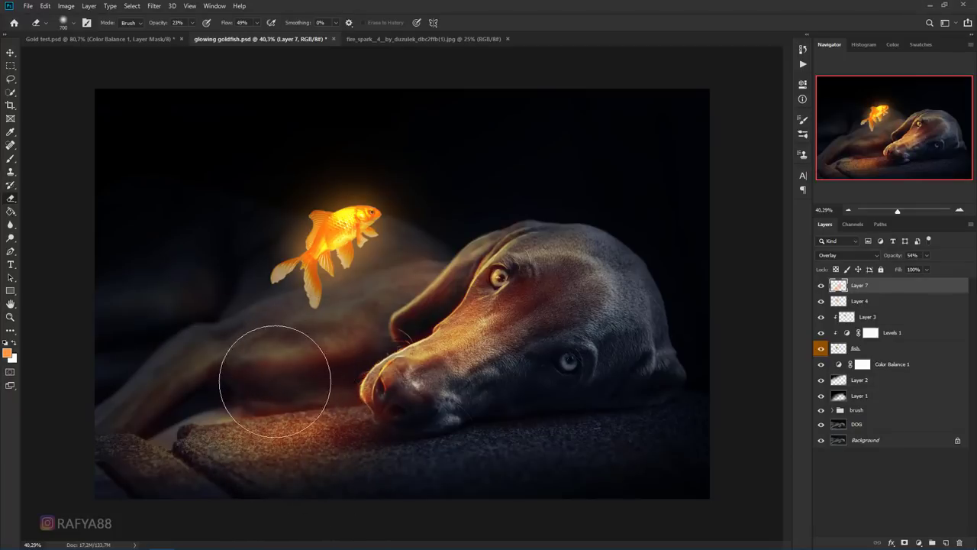
key("bracketleft")
Step: Bring the fire_spark image to the front
scroll(515, 267, "down", 2)
scroll(611, 272, "up", 1)
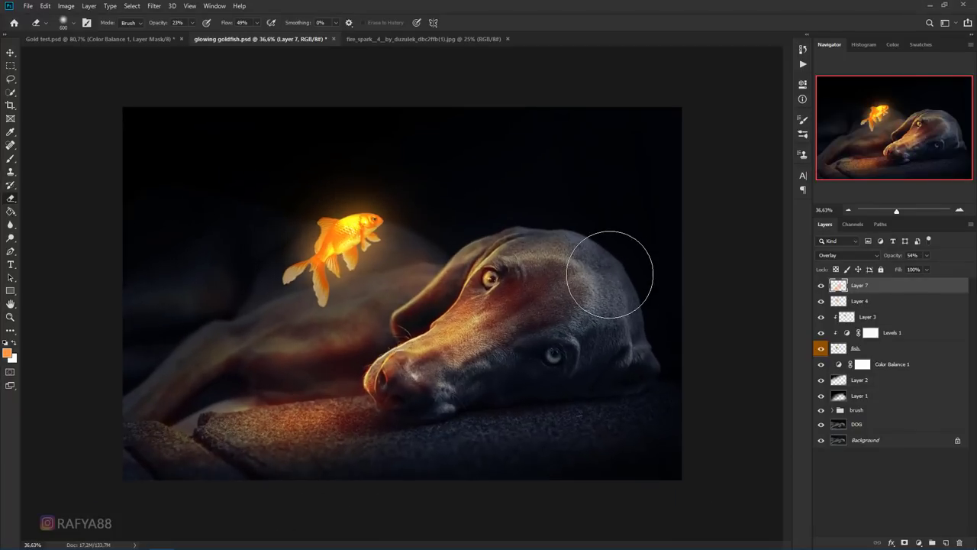
scroll(609, 273, "up", 1)
scroll(385, 223, "up", 1)
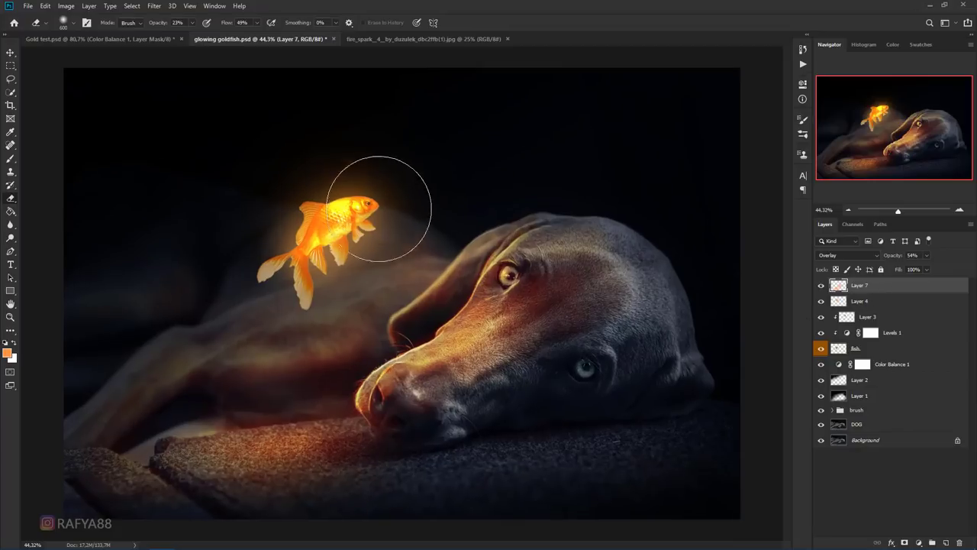
left_click(404, 39)
Step: Lasso the left half of the fire sparks and drag it into the goldfish composite
scroll(428, 233, "down", 1)
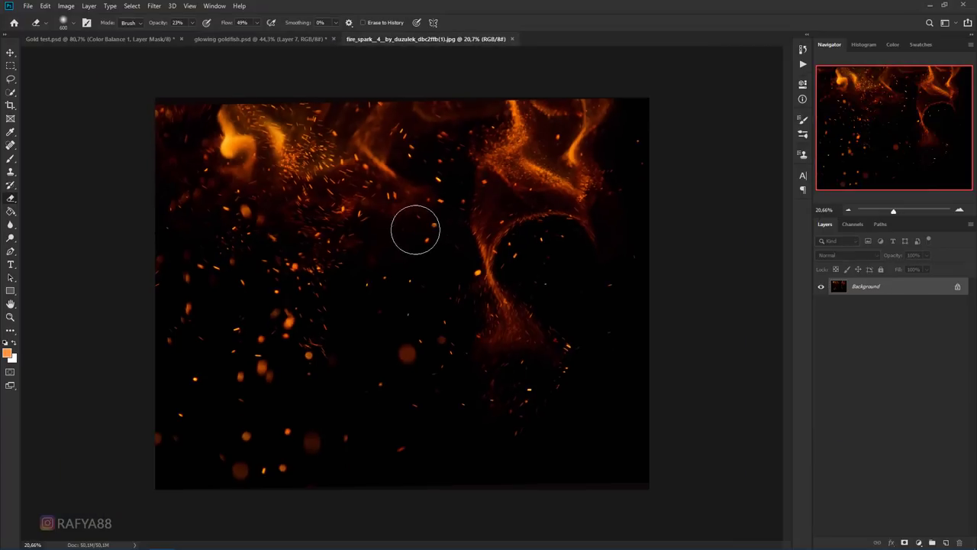
right_click(10, 80)
left_click(46, 78)
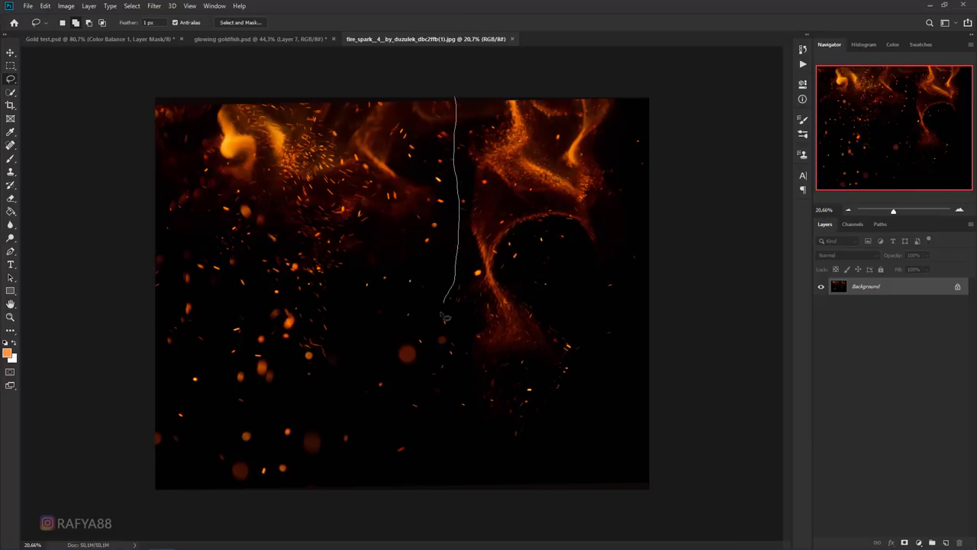
left_click_drag(163, 525, 112, 122)
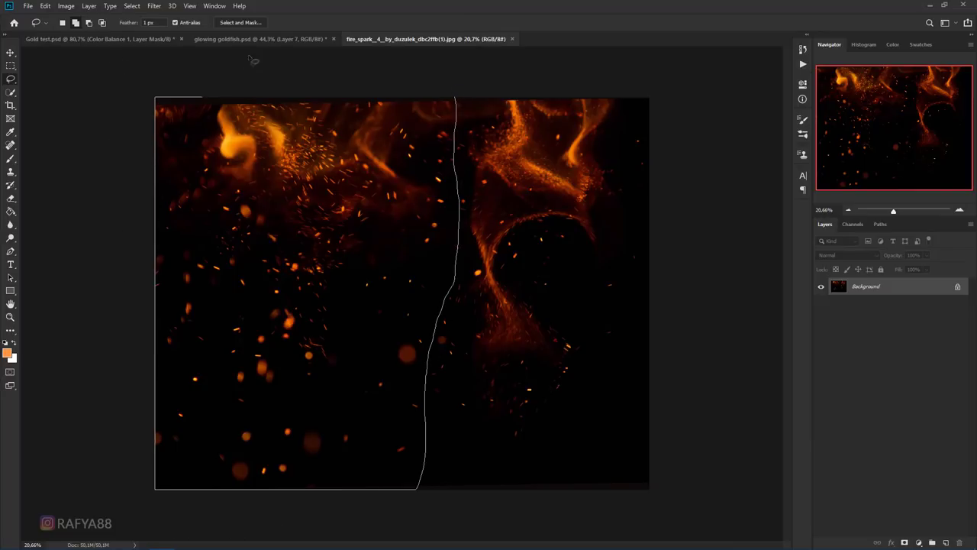
left_click_drag(424, 104, 422, 100)
left_click(10, 52)
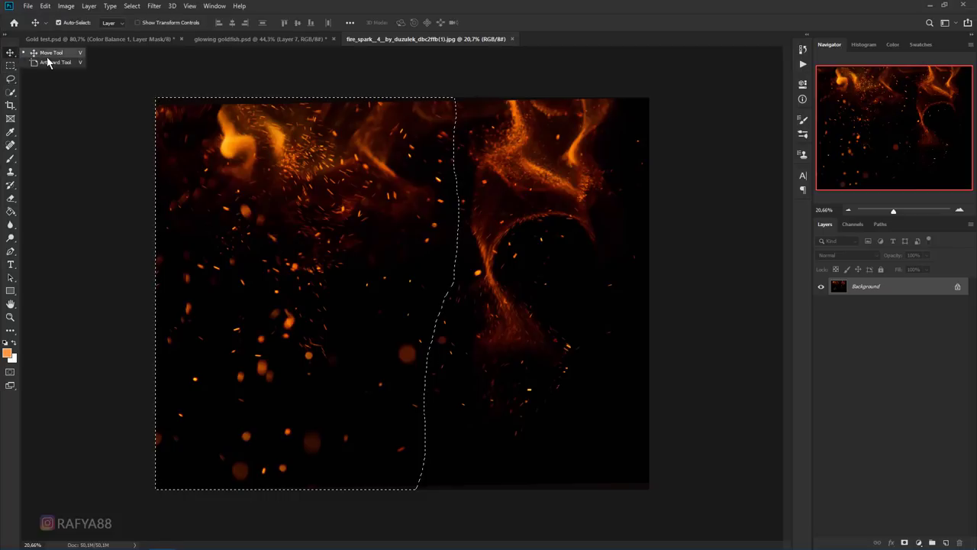
mouse_move(347, 239)
left_mouse_down()
mouse_move(247, 64)
mouse_move(314, 294)
left_mouse_up()
Step: Shrink the sparks patch, rotate it 47.38° near the fish, and blend it in Screen mode
key("ctrl+minus")
key("ctrl+t")
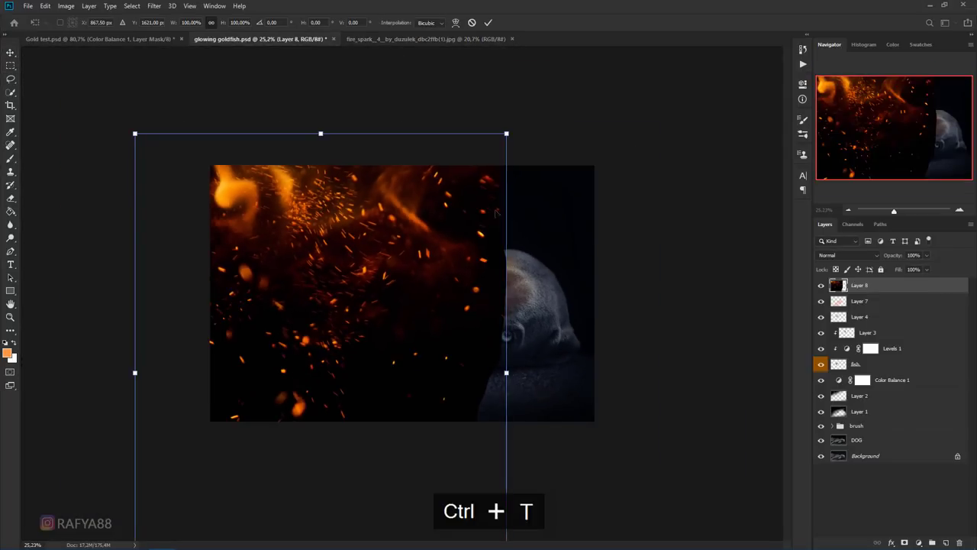
mouse_move(511, 131)
left_mouse_down()
mouse_move(423, 260)
mouse_move(458, 360)
mouse_move(462, 301)
mouse_move(382, 269)
mouse_move(733, 285)
left_mouse_up()
key("Return")
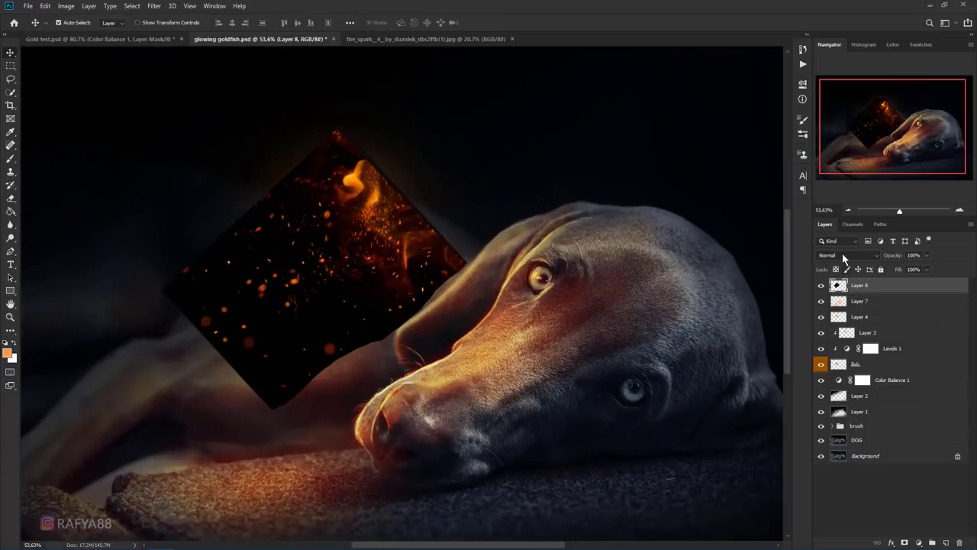
left_click(843, 255)
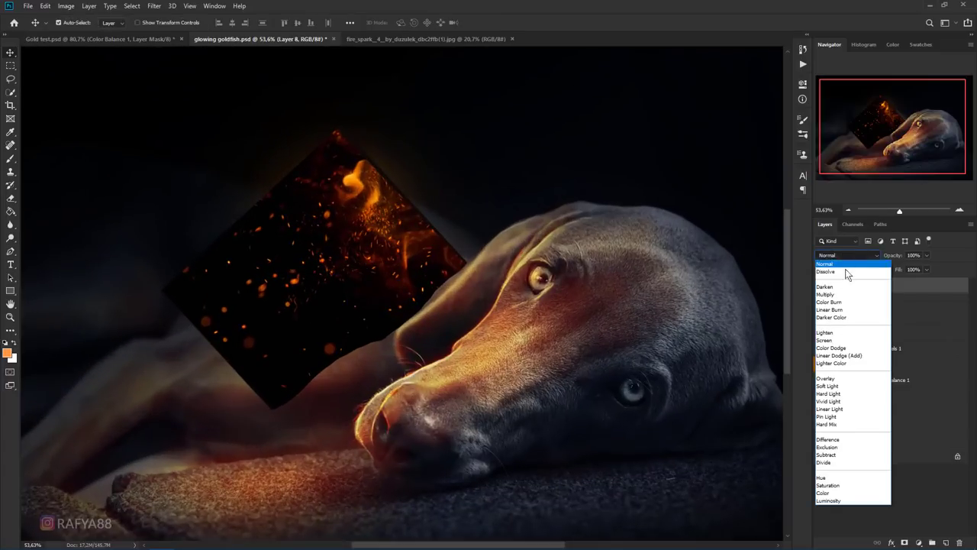
left_click(854, 347)
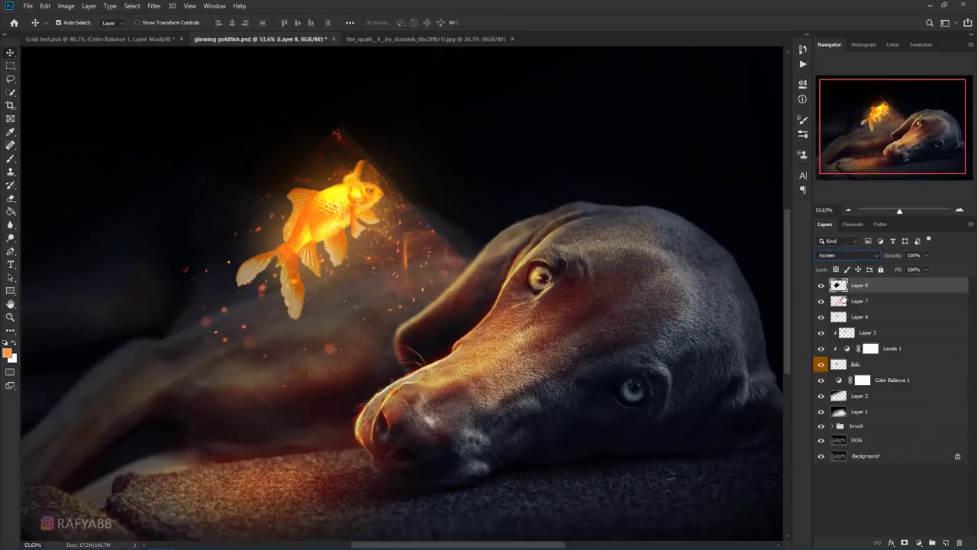
left_click(10, 162)
Step: Erase Layer 8's hard spark edges, then preview Levels input values 0 / 0.53 / 162
right_click(10, 198)
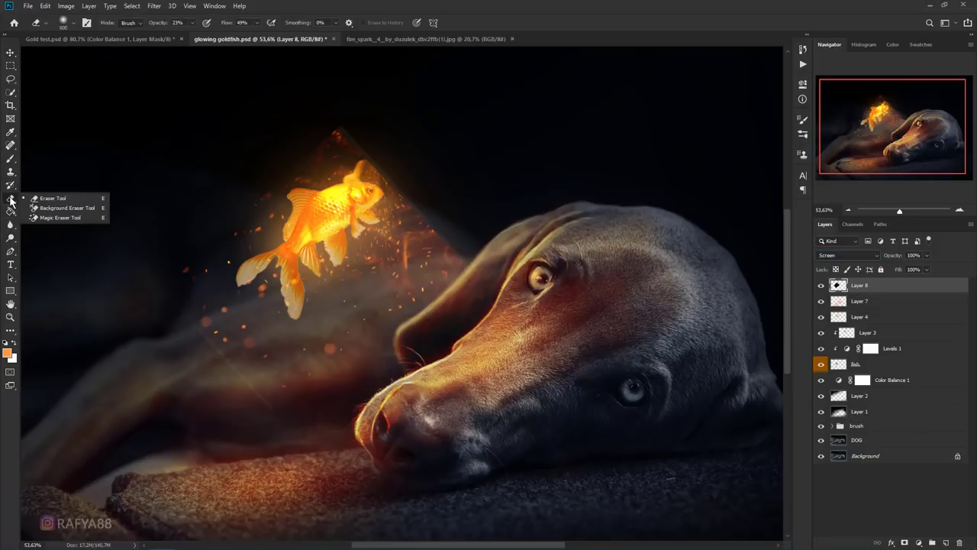
left_click(50, 197)
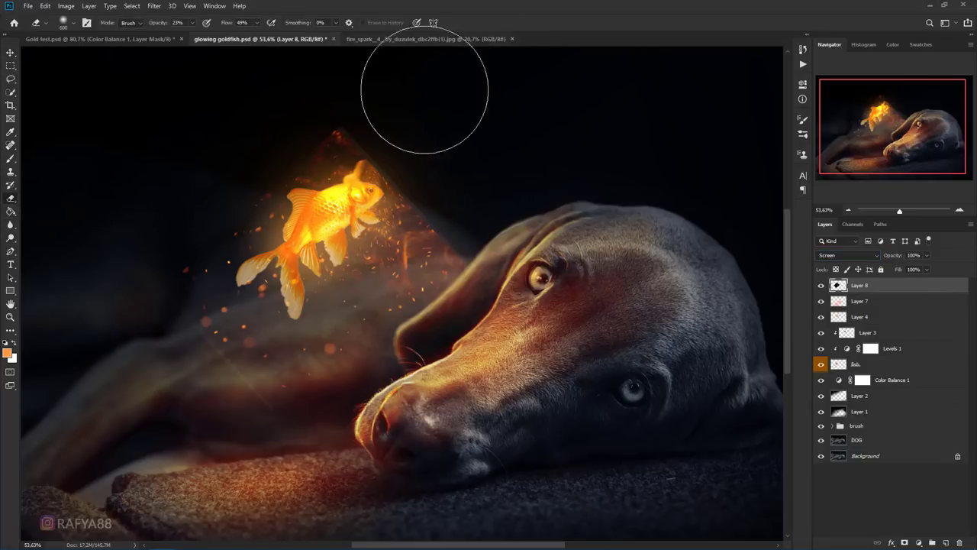
key("bracketleft")
key("bracketleft")
key("bracketleft")
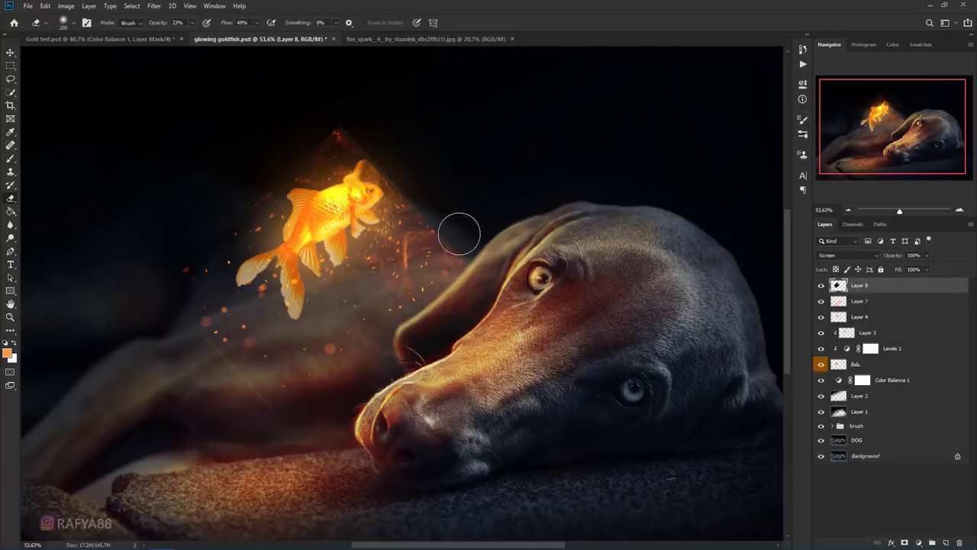
key("bracketleft")
mouse_move(450, 205)
left_mouse_down()
mouse_move(338, 115)
mouse_move(425, 201)
mouse_move(470, 276)
left_mouse_up()
key("bracketright")
key("bracketright")
key("bracketright")
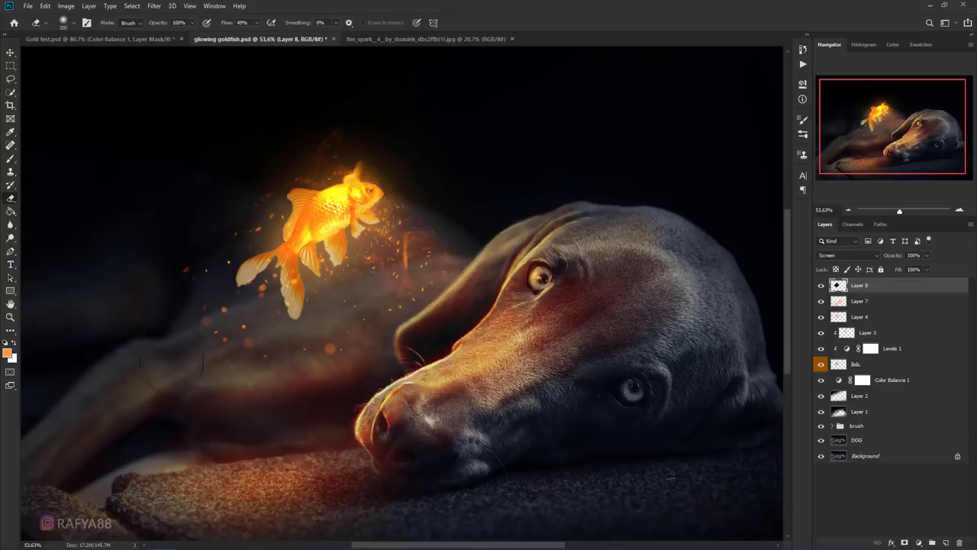
mouse_move(252, 184)
left_mouse_down()
mouse_move(445, 135)
mouse_move(471, 201)
mouse_move(405, 349)
left_mouse_up()
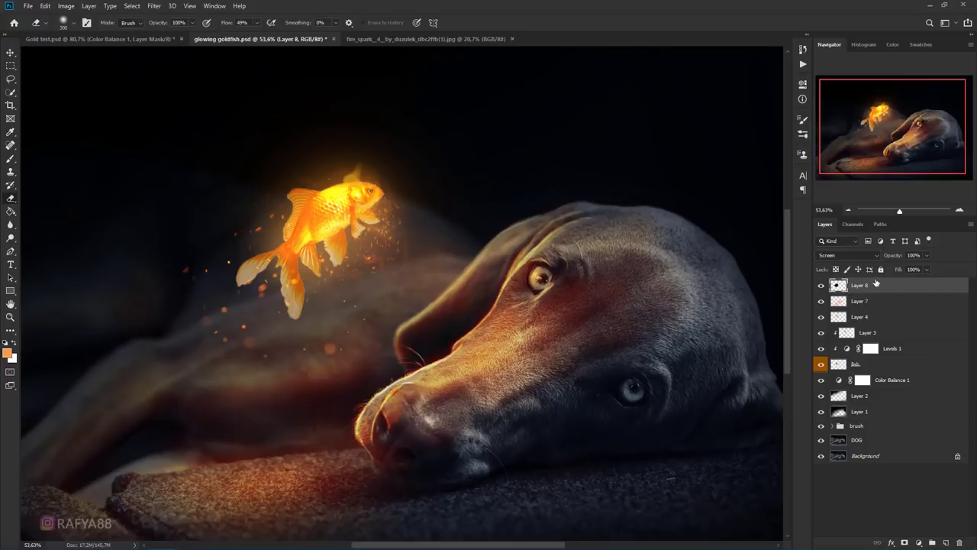
key("ctrl+l")
left_click_drag(683, 238, 702, 239)
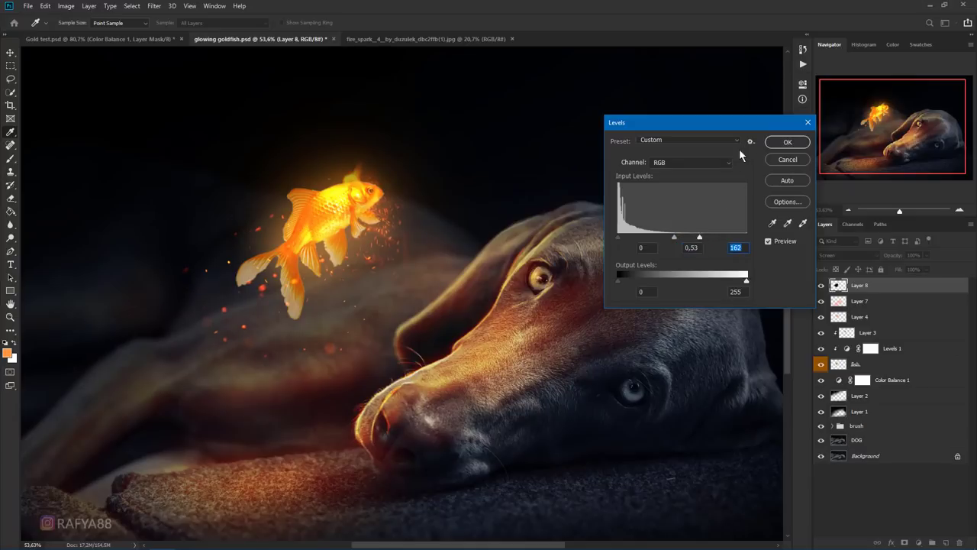
Step: Apply the Levels change and duplicate the sparks layer as Layer 8 copy
left_click(766, 145)
scroll(399, 300, "down", 5)
key("e")
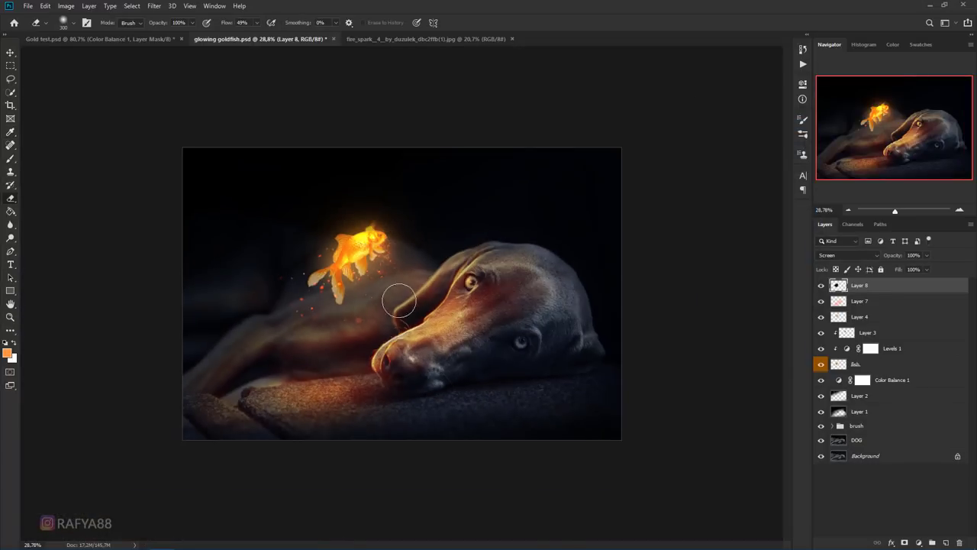
scroll(336, 326, "up", 3)
scroll(332, 328, "down", 2)
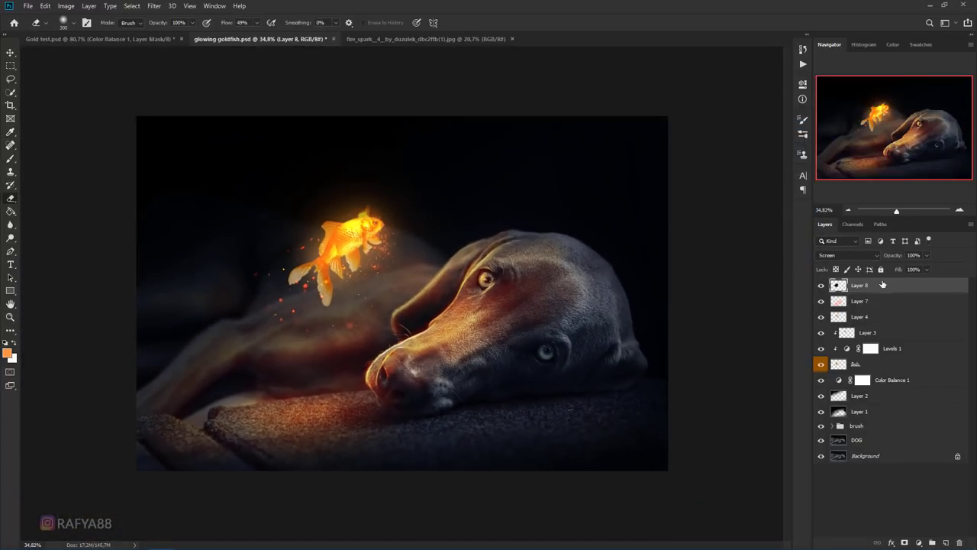
key("ctrl+j")
Step: Shrink the eraser to 100 and duplicate the copy into Layer 8 copy 2
scroll(431, 287, "down", 1)
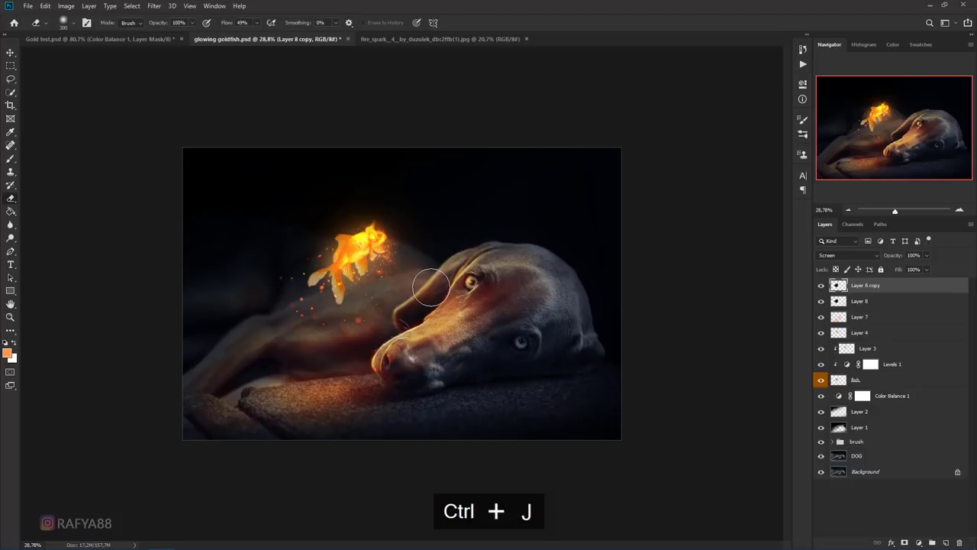
scroll(388, 298, "up", 2)
scroll(359, 283, "up", 1)
scroll(356, 258, "up", 1)
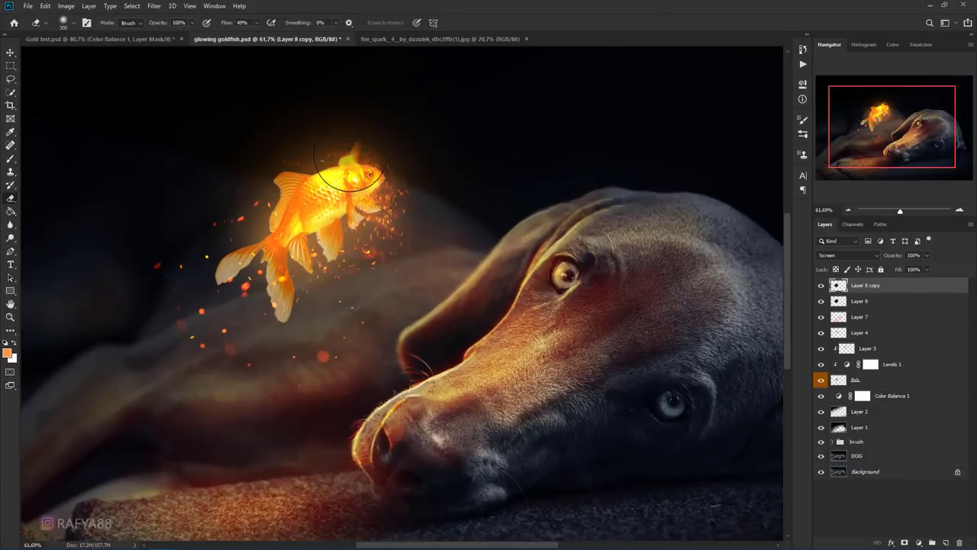
key("bracketleft")
key("bracketleft")
key("bracketleft")
scroll(588, 282, "down", 1)
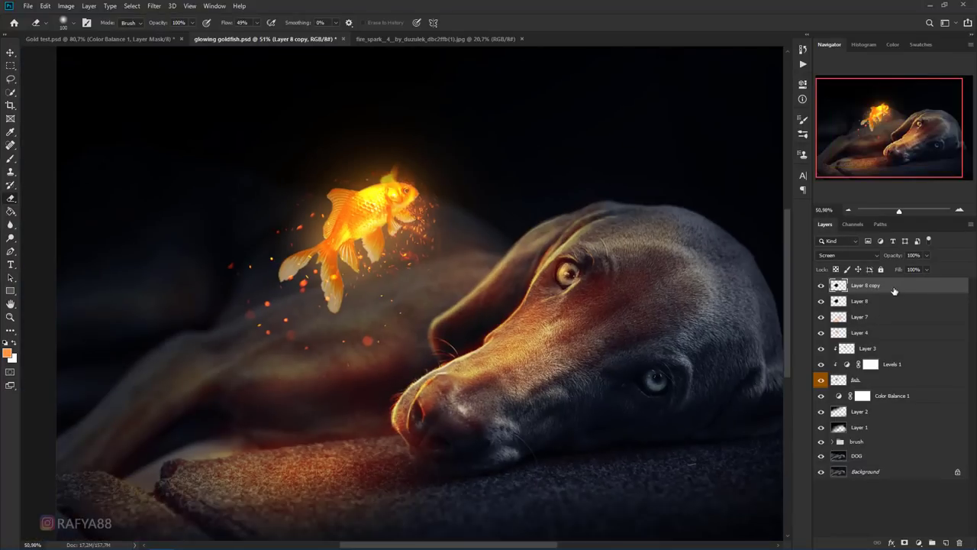
key("ctrl+j")
scroll(414, 273, "down", 3)
Step: Scale Layer 8 copy 2 to about 555% and rotate it about 145° to scatter large embers
key("ctrl+t")
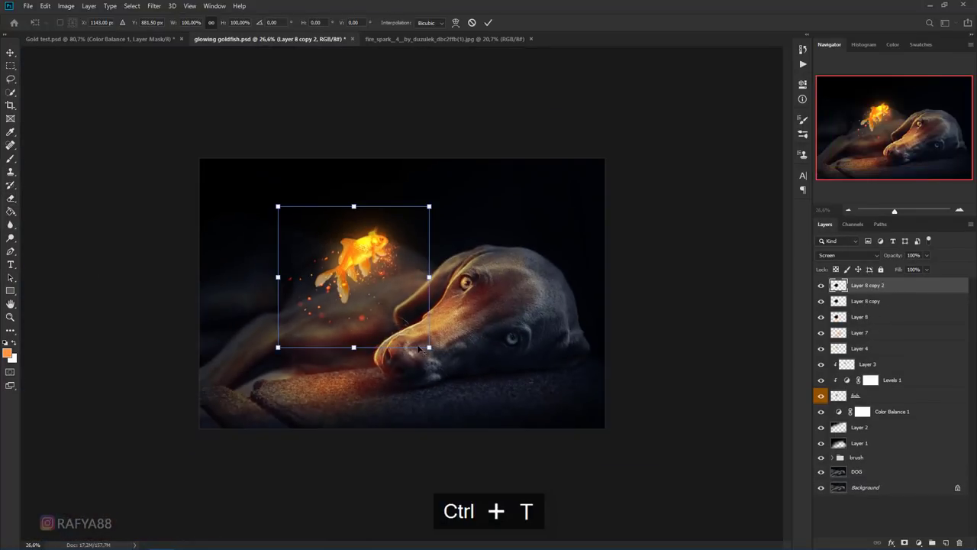
mouse_move(429, 347)
left_mouse_down()
mouse_move(622, 507)
mouse_move(646, 280)
mouse_move(520, 298)
mouse_move(370, 508)
mouse_move(336, 473)
mouse_move(326, 441)
mouse_move(338, 525)
left_mouse_up()
scroll(327, 441, "down", 3)
scroll(432, 433, "down", 2)
left_click_drag(380, 365, 372, 343)
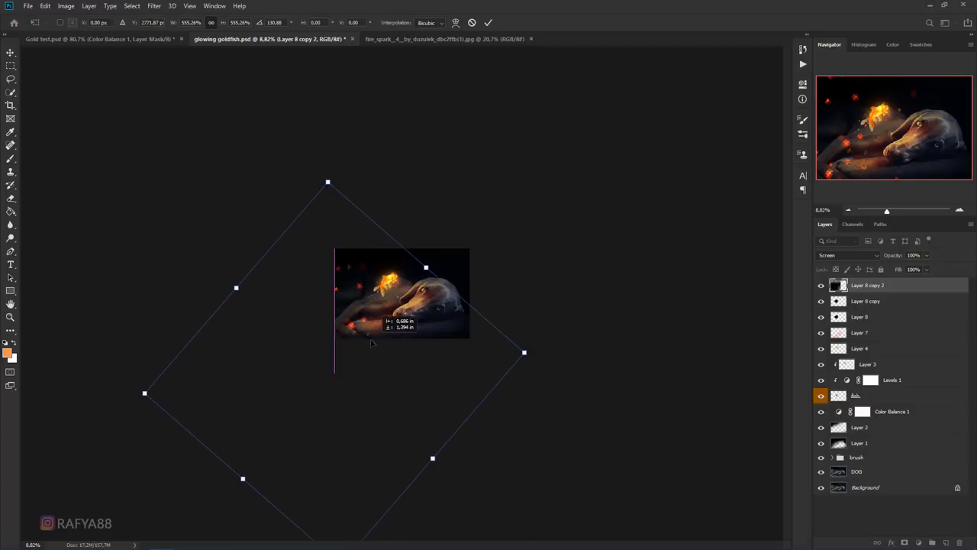
mouse_move(493, 283)
left_mouse_down()
mouse_move(430, 324)
mouse_move(416, 318)
left_mouse_up()
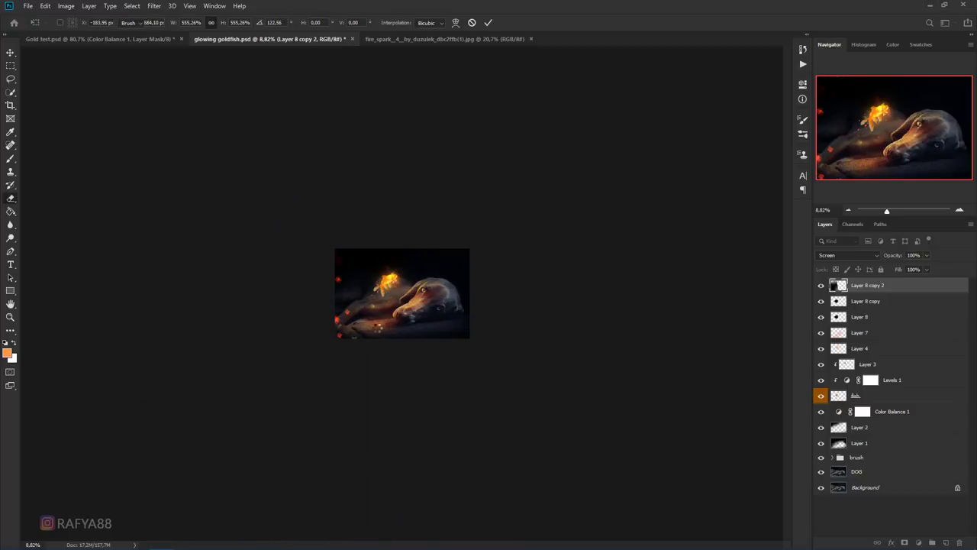
key("e")
key("ctrl+plus")
Step: Apply a Lens Blur with radius 65 and focal distance 98 to Layer 8 copy 2
key("ctrl+plus")
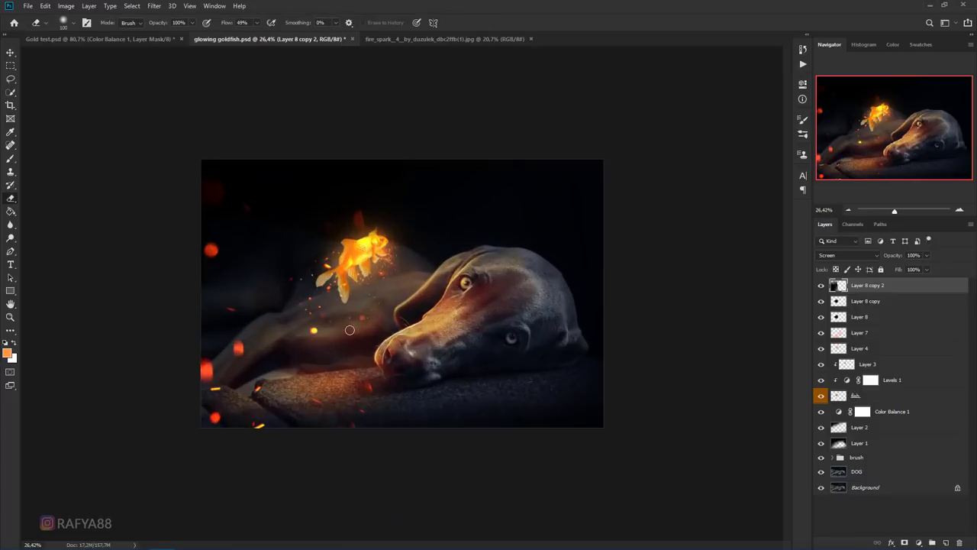
key("ctrl+plus")
left_click(126, 6)
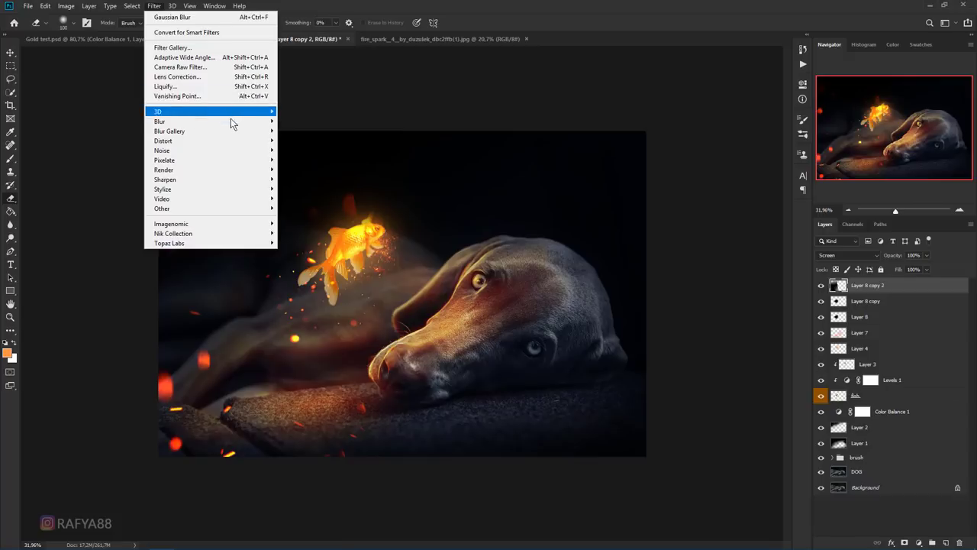
mouse_move(159, 122)
left_click(315, 171)
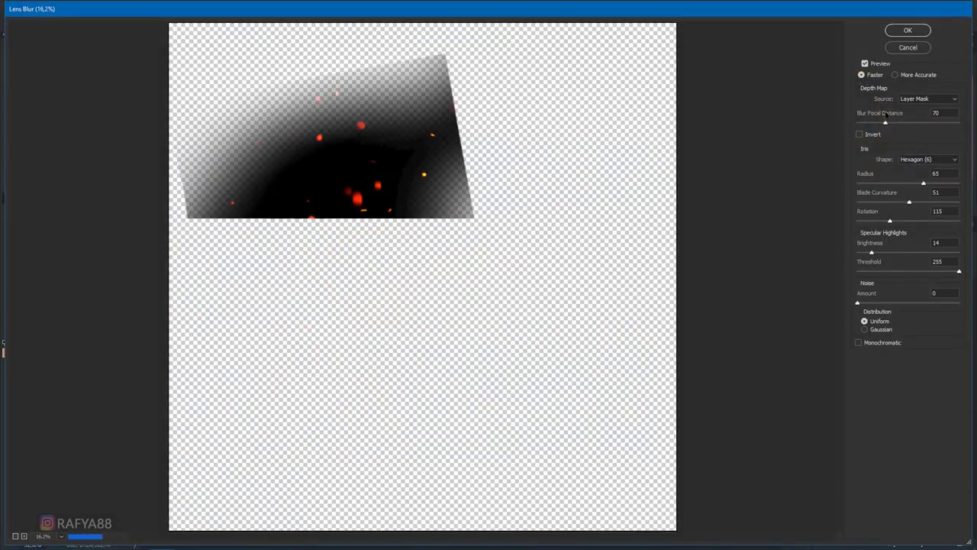
left_click_drag(892, 125, 896, 126)
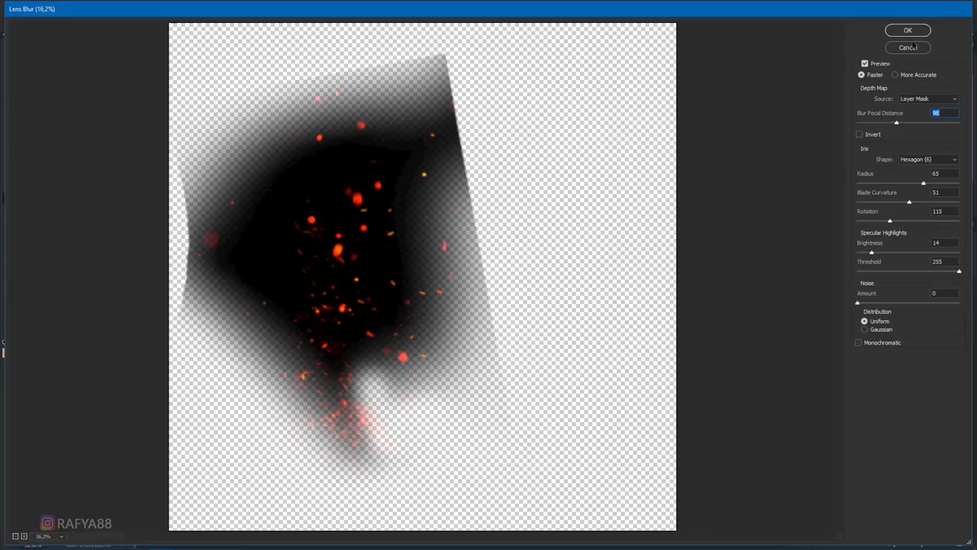
key("Return")
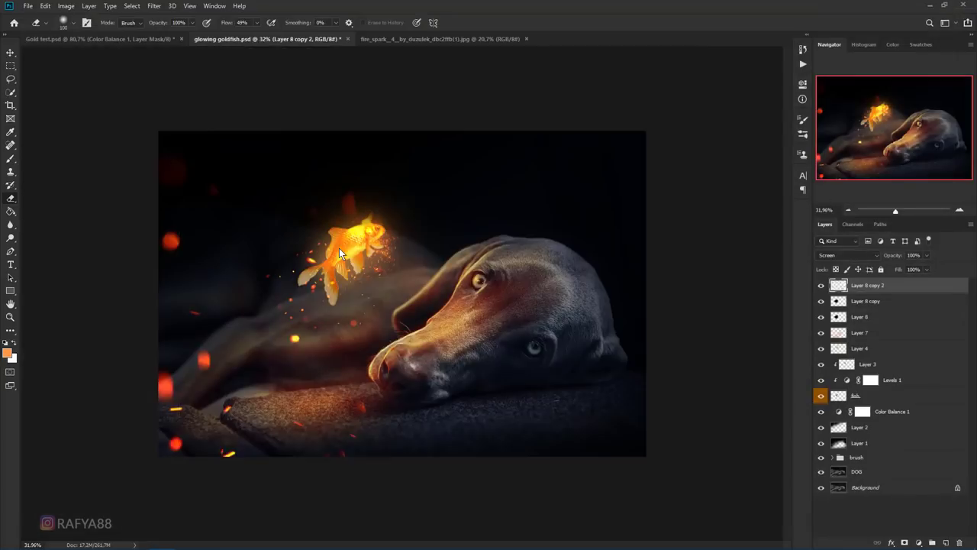
Step: Select Layer 8 copy and scrub its opacity down to 30%
scroll(256, 378, "down", 1)
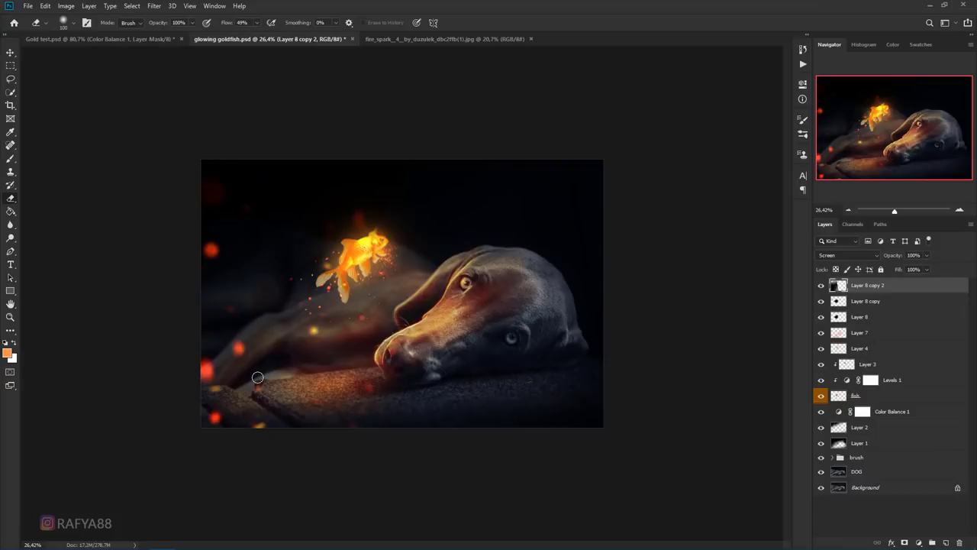
left_click(832, 319)
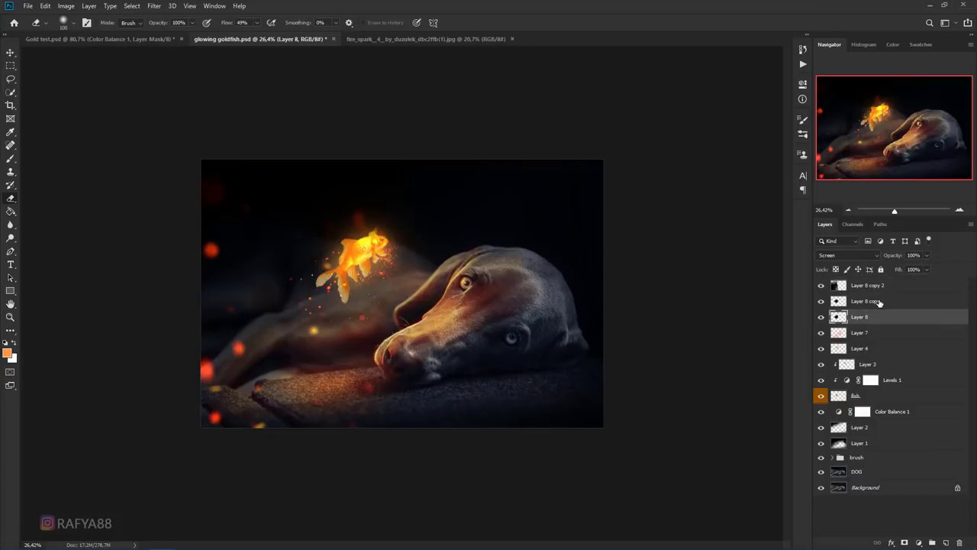
left_click(878, 303)
left_click_drag(898, 258, 878, 261)
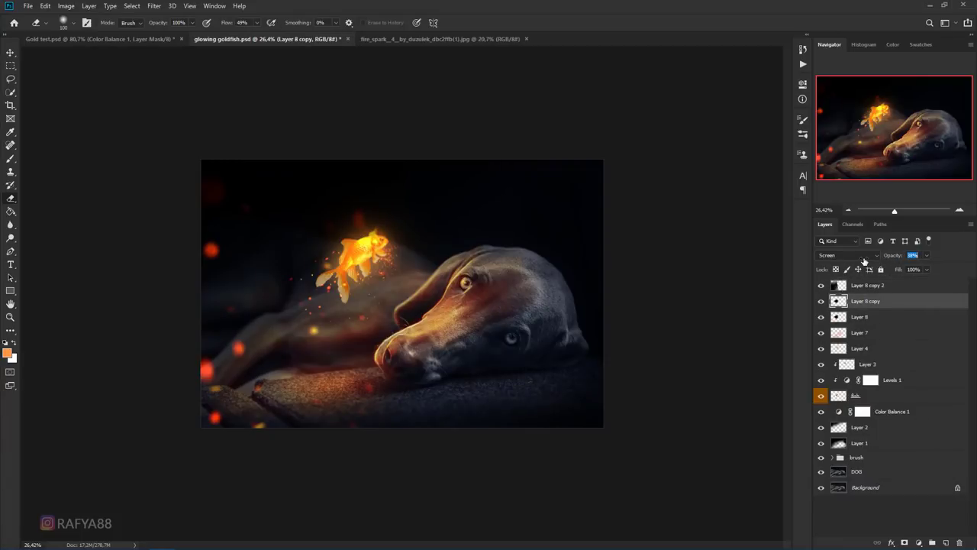
scroll(581, 330, "up", 1)
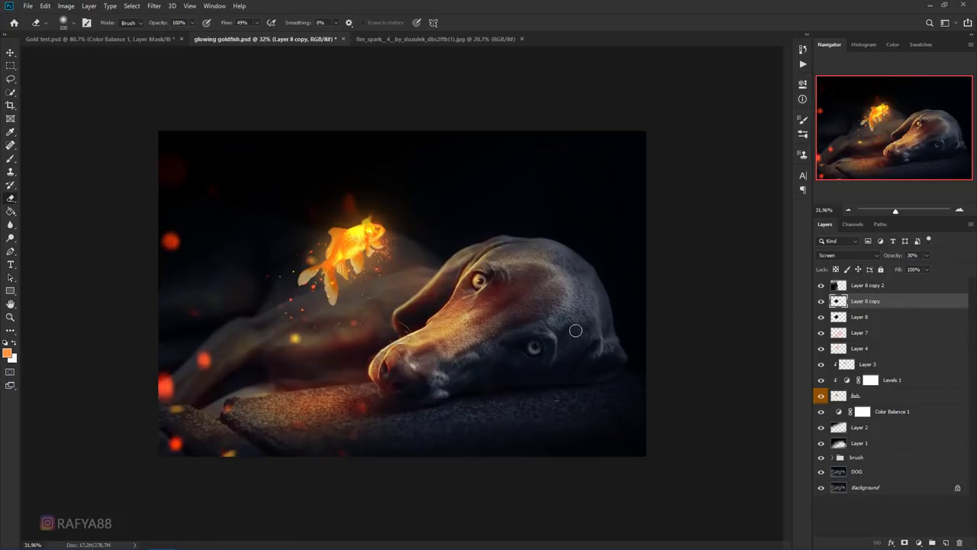
scroll(611, 338, "down", 1)
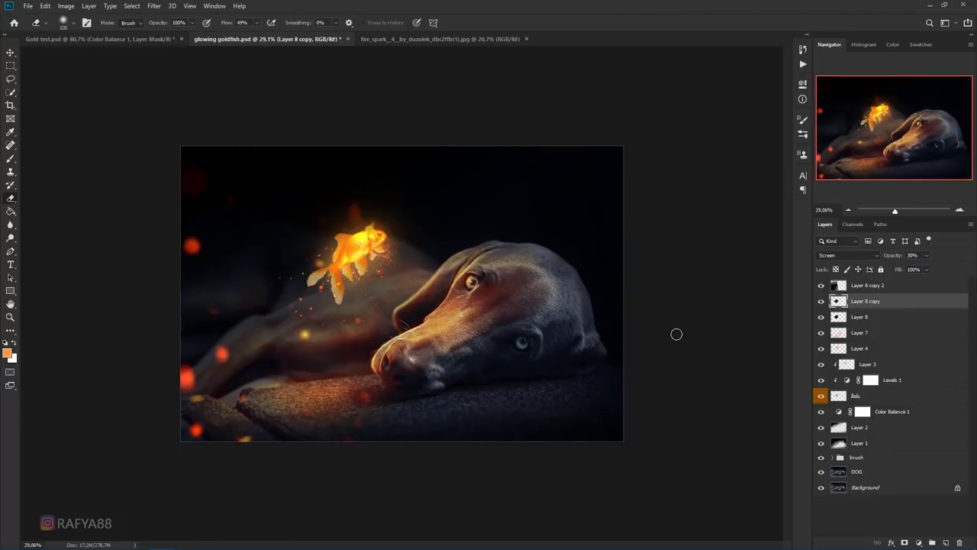
Step: Add a Color Balance layer above DOG with midtones Cyan-Red -15 and Yellow-Blue +24
left_click(882, 473)
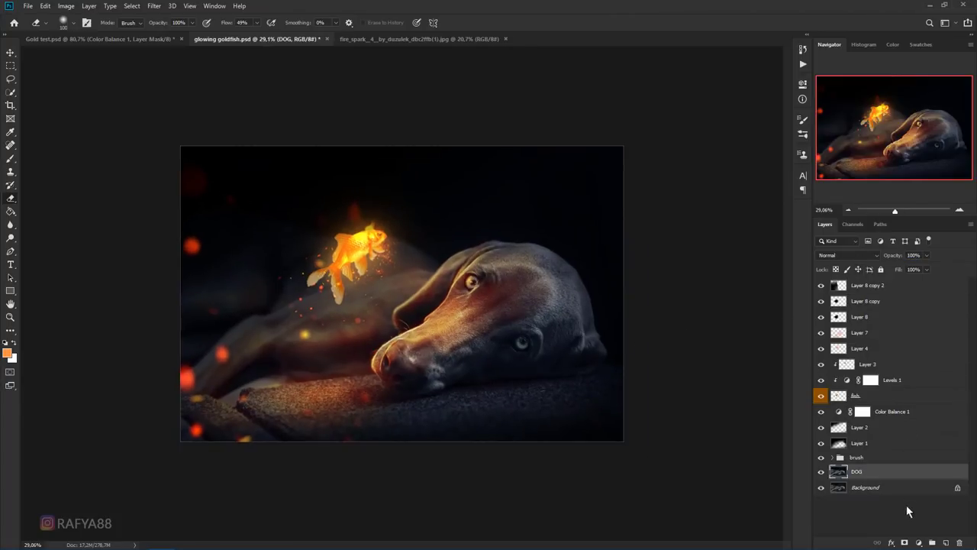
left_click(919, 542)
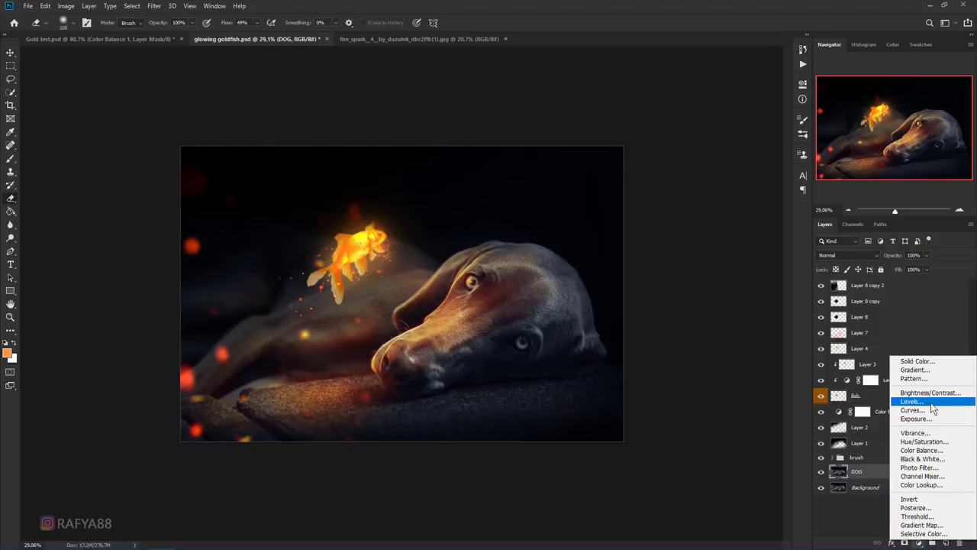
left_click(922, 451)
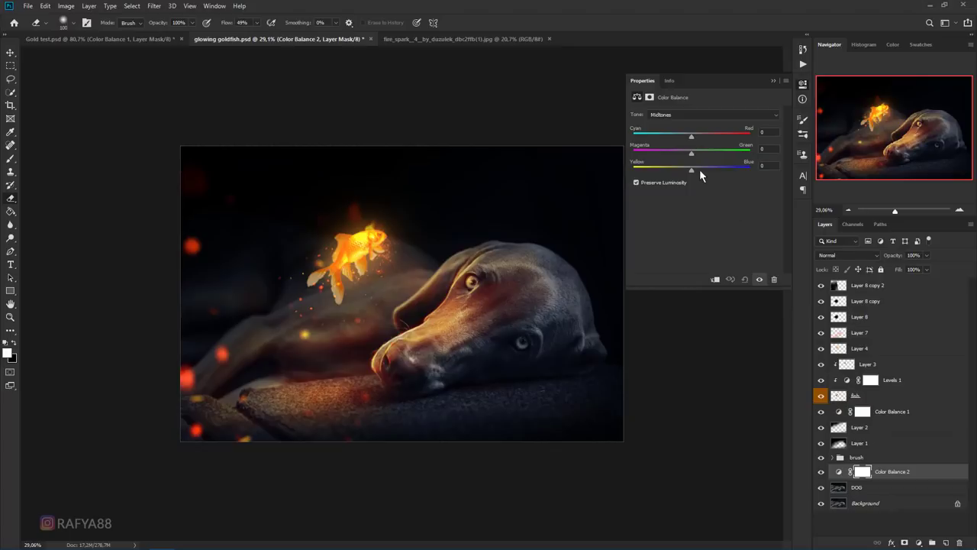
left_click_drag(697, 167, 704, 168)
left_click_drag(677, 133, 680, 132)
left_click_drag(711, 174, 706, 174)
left_click_drag(681, 135, 683, 135)
left_click(773, 80)
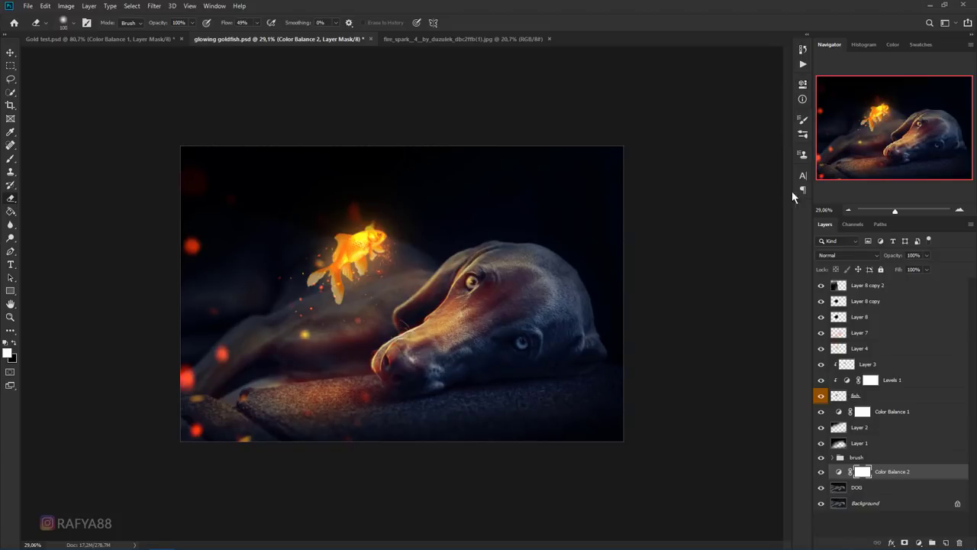
left_click(866, 286)
left_click(919, 542)
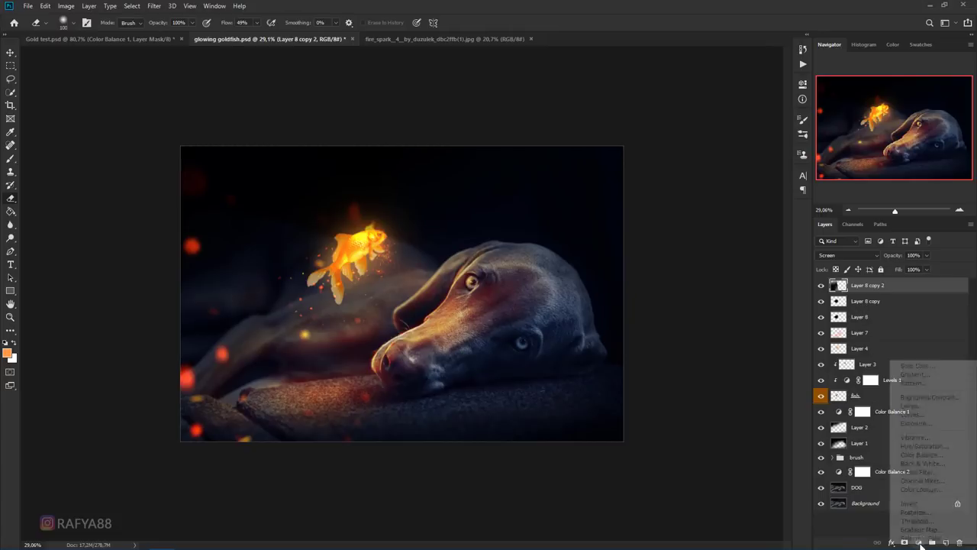
Step: Add a top Curves 1 layer with a raised black point and an RGB S-curve
left_click(926, 415)
left_click(693, 127)
left_click(695, 136)
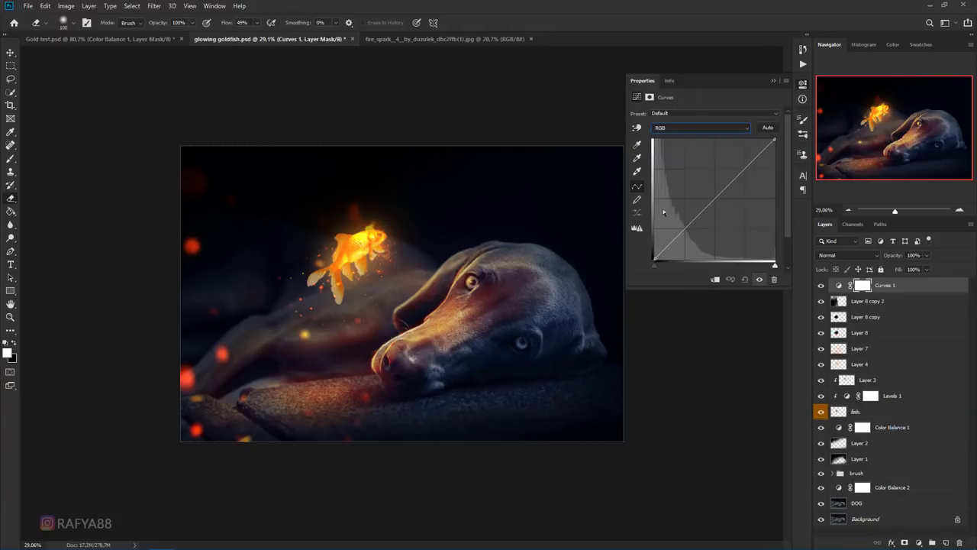
left_click_drag(654, 258, 646, 254)
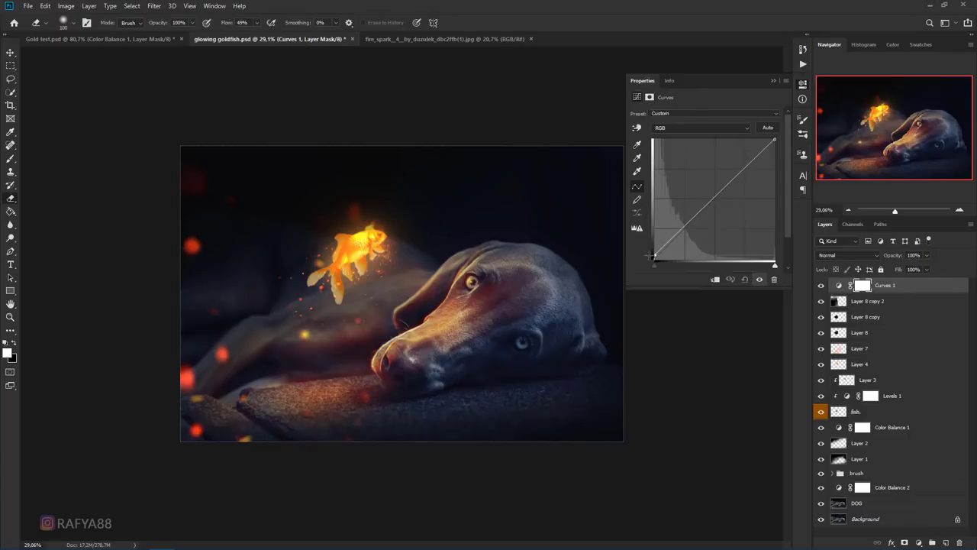
left_click_drag(686, 225, 655, 251)
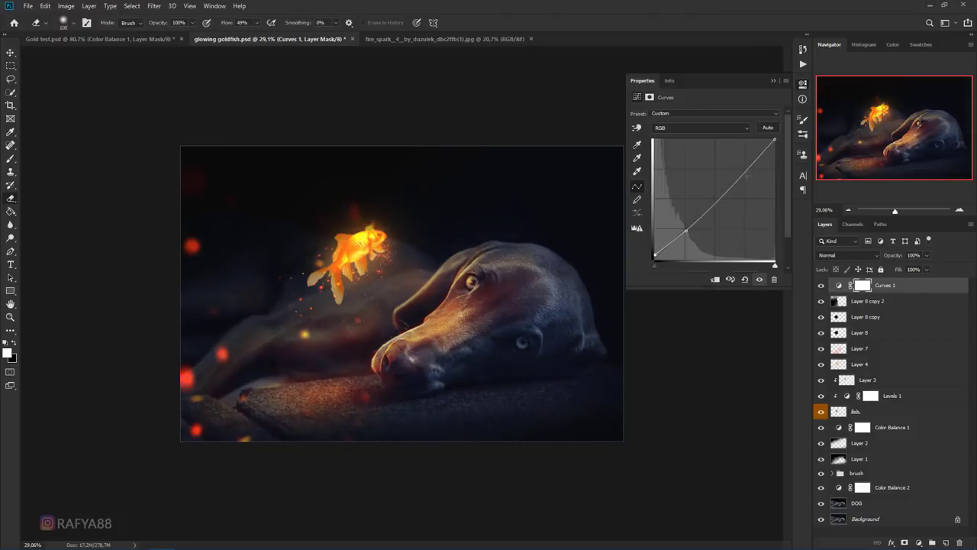
left_click_drag(741, 174, 739, 167)
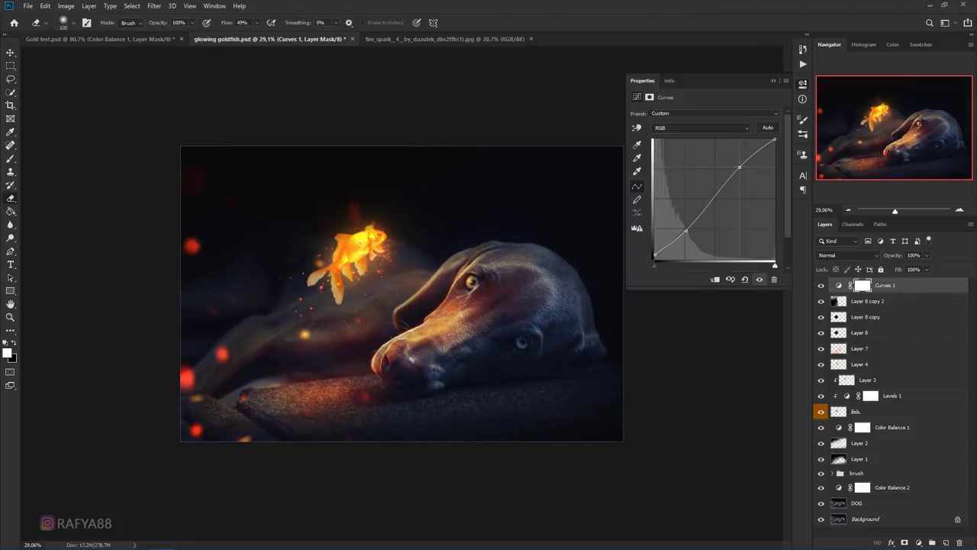
Step: Lift the Red and Blue channel black points slightly to tint the shadows
left_click(701, 127)
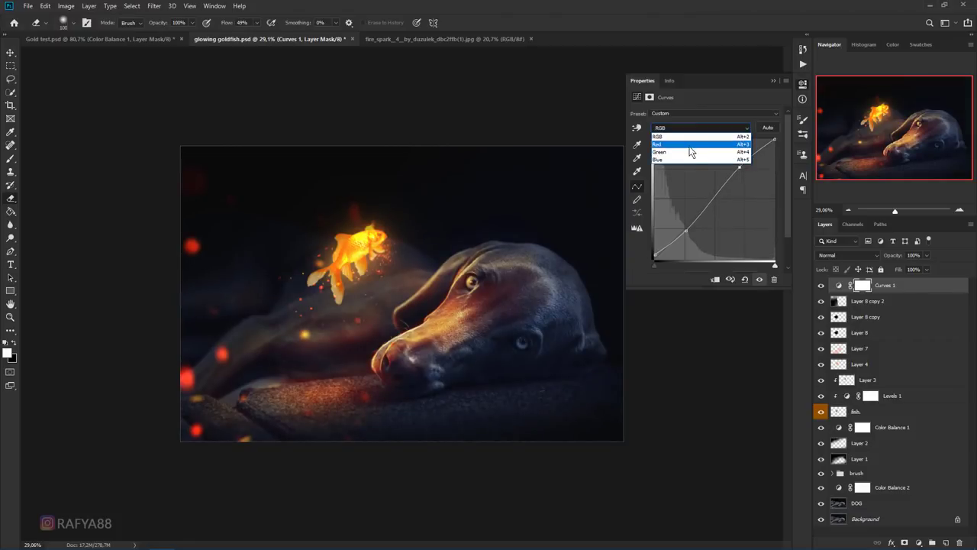
left_click(687, 138)
left_click_drag(656, 260, 655, 254)
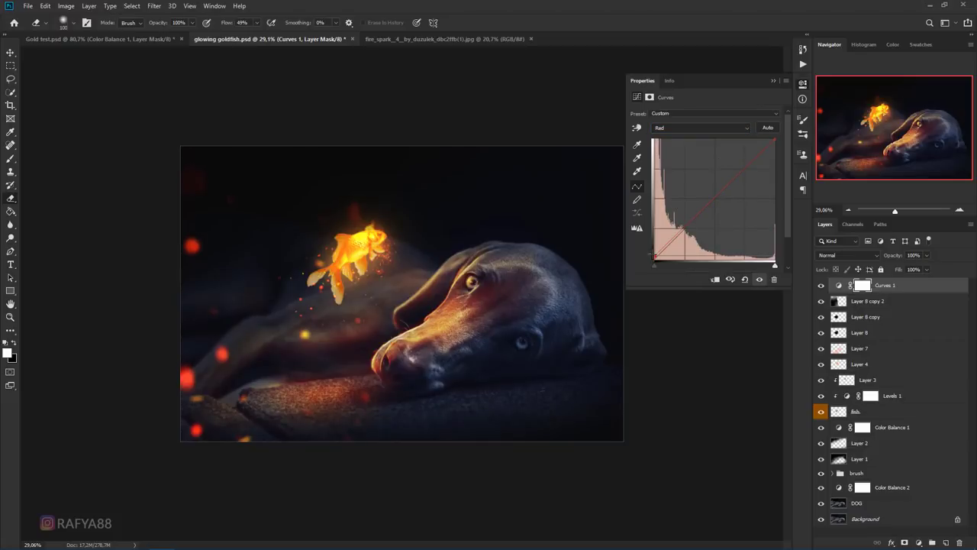
left_click(699, 128)
left_click(687, 160)
left_click_drag(655, 260, 655, 255)
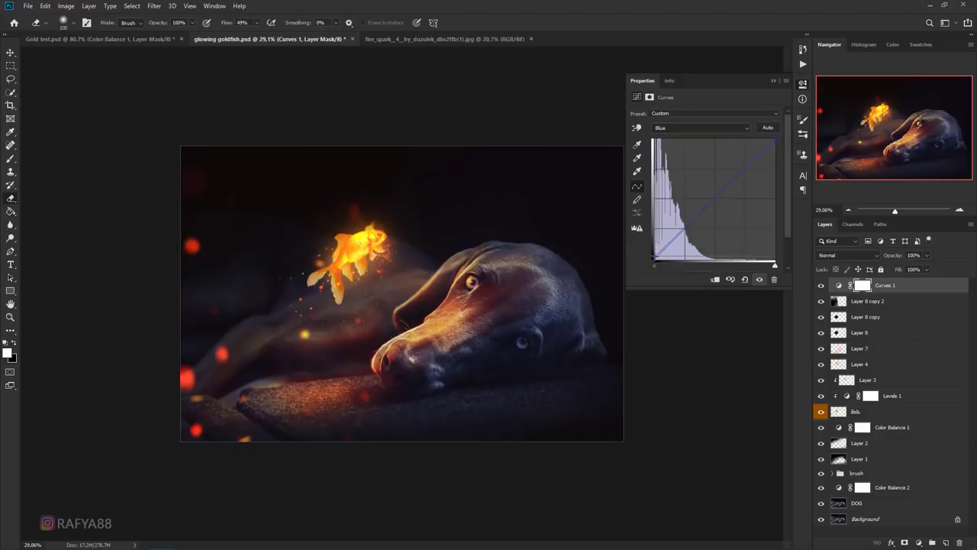
left_click(774, 82)
Step: Set Layer 8 copy 2's opacity to 62% to dim its large embers
left_click(832, 303)
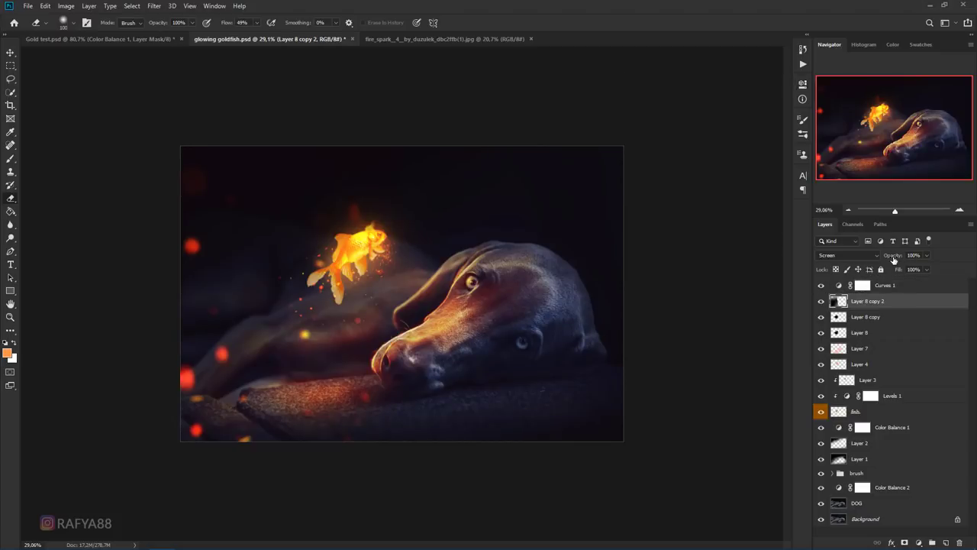
left_click(892, 255)
type("30")
key("Return")
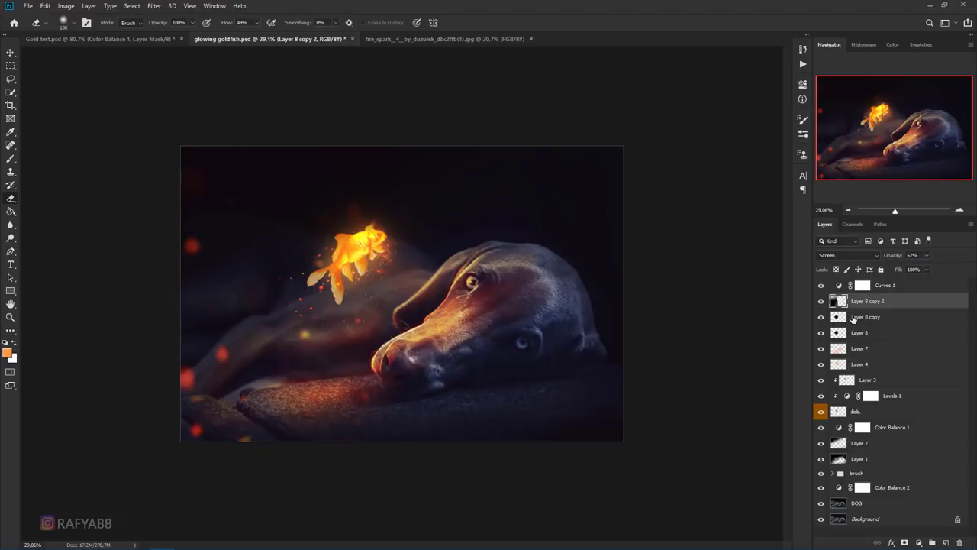
Step: Scrub Layer 8 copy's opacity lower to fade its embers further
left_click(863, 317)
left_click_drag(891, 258, 862, 262)
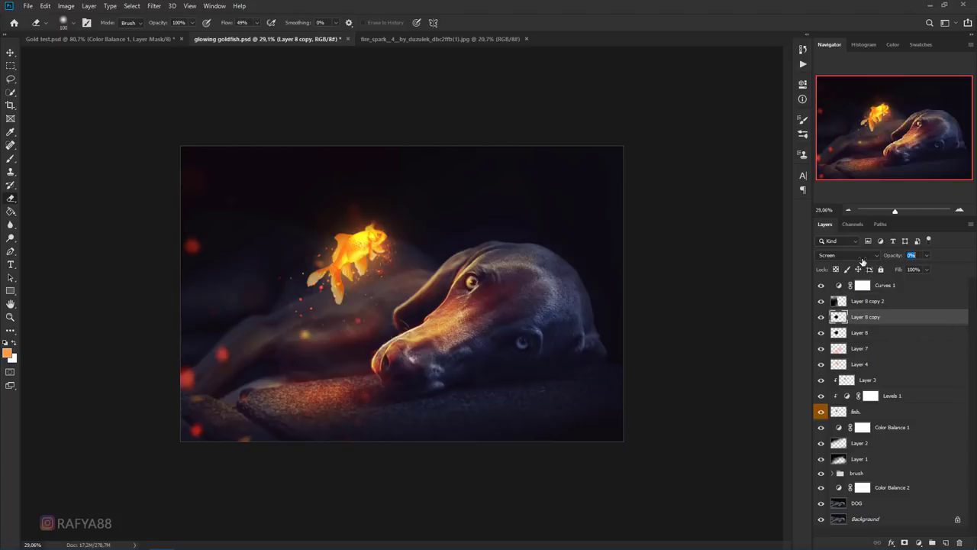
left_click(878, 287)
scroll(715, 290, "down", 2)
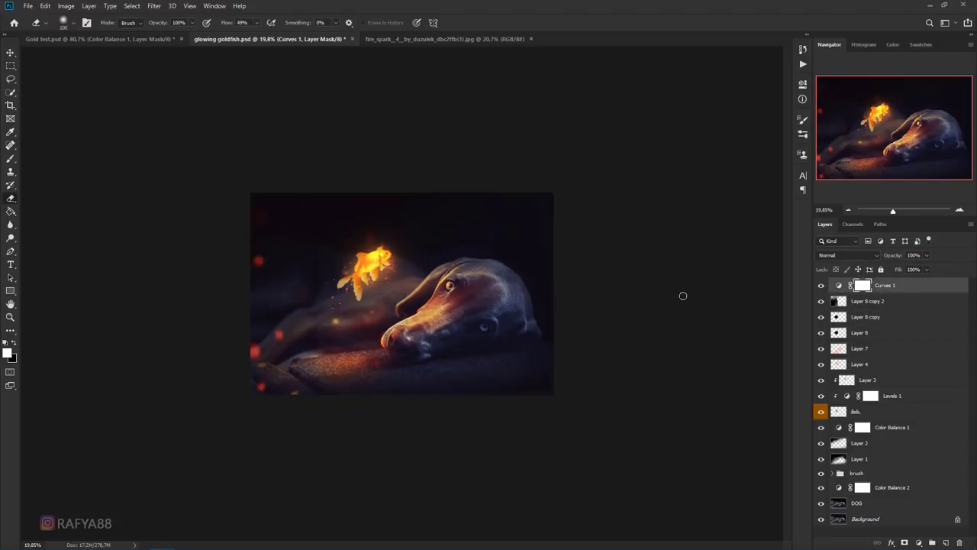